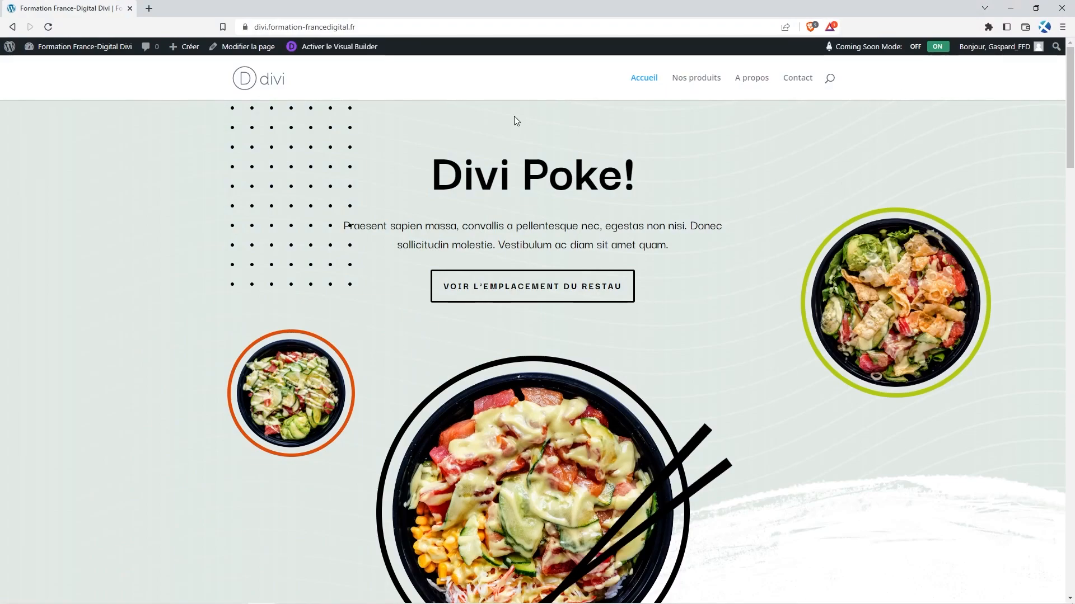
# - Examine the home page from its header and navigation menu down to the footer
pyautogui.scroll(-2, 251, 112)
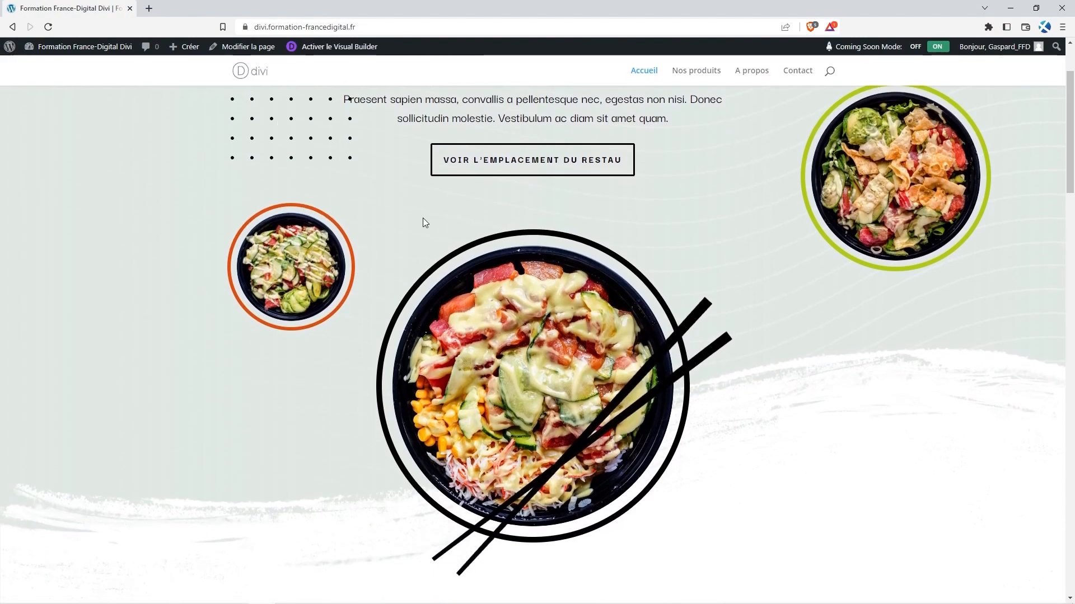
pyautogui.scroll(2, 425, 213)
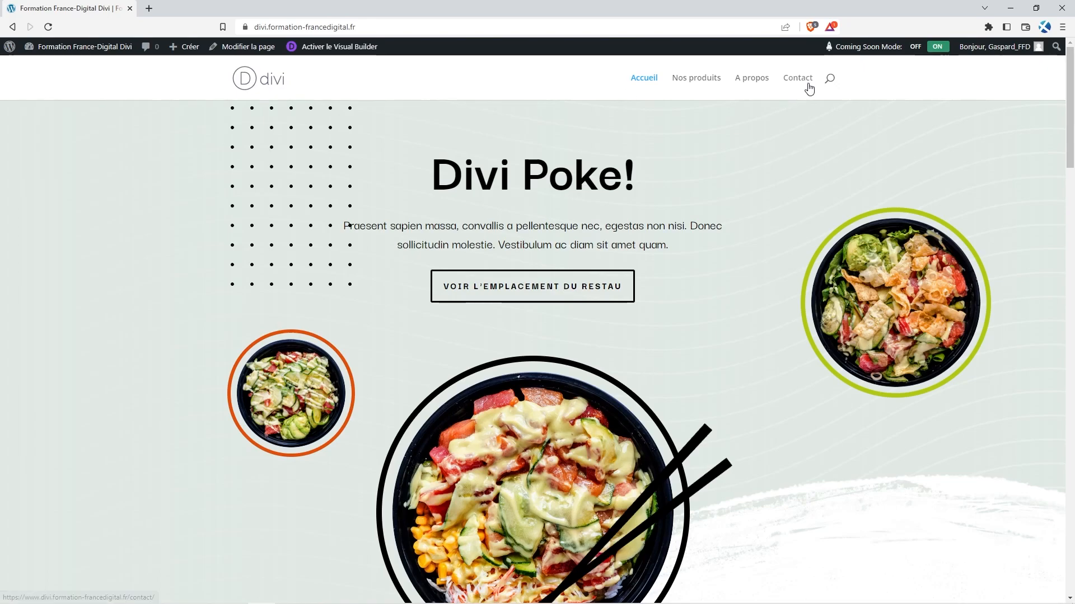
pyautogui.scroll(-3, 782, 192)
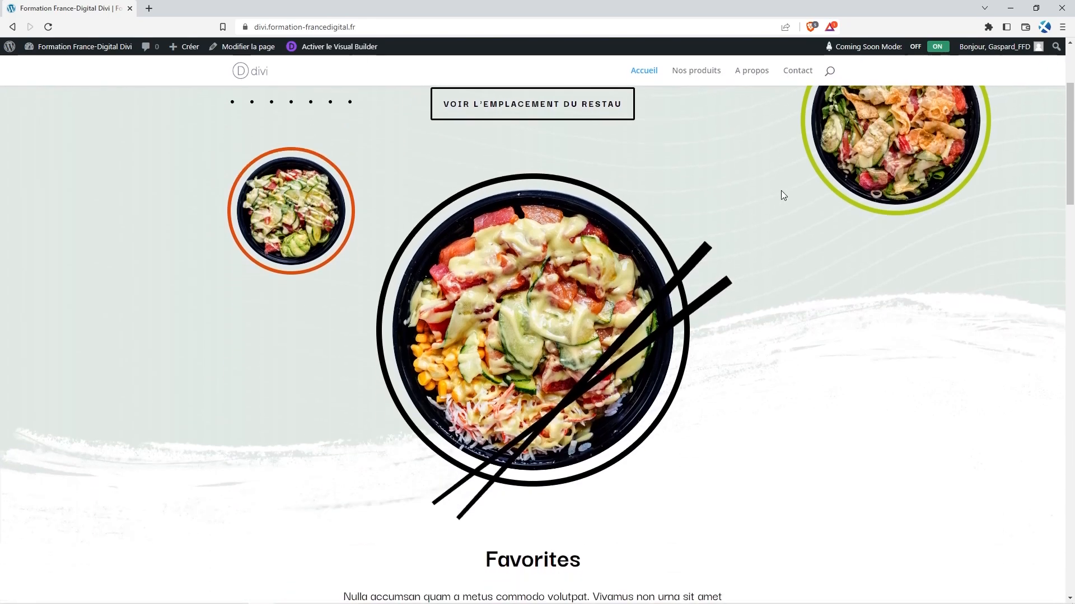
pyautogui.scroll(-20, 782, 194)
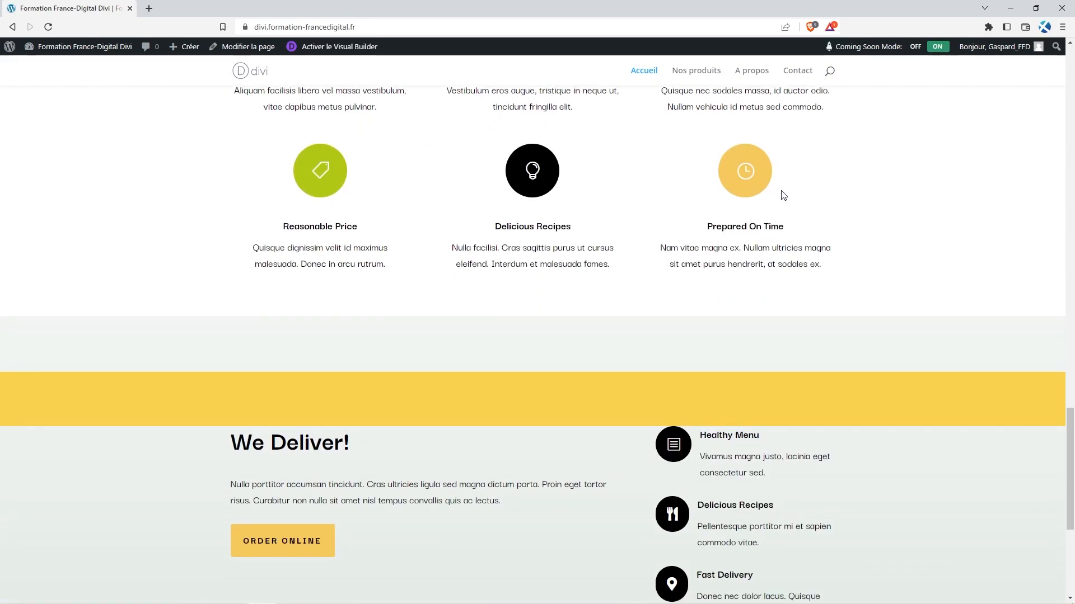
pyautogui.scroll(-5, 781, 195)
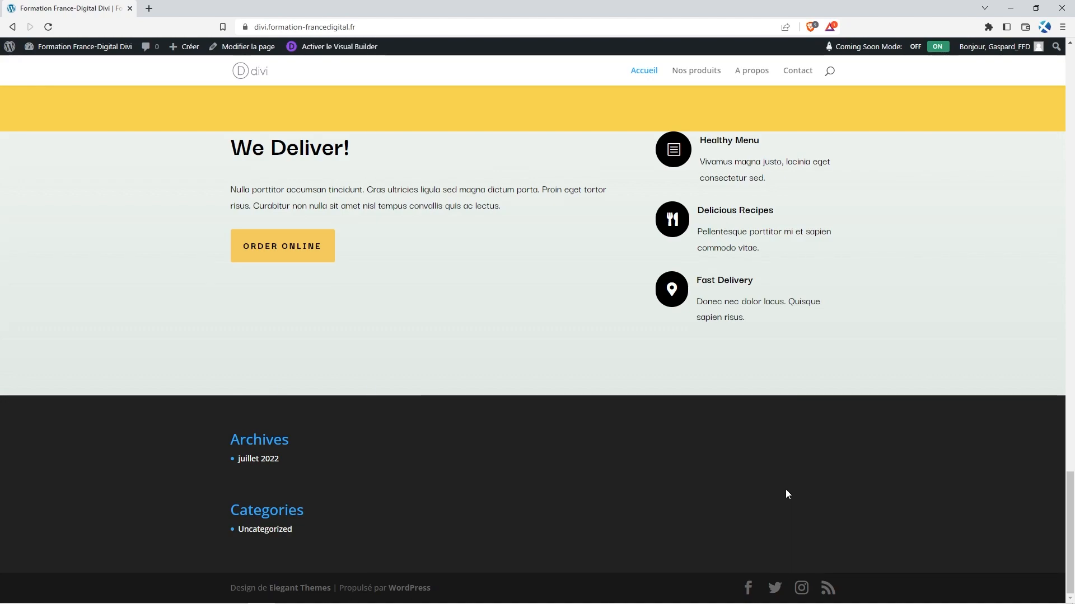
pyautogui.scroll(10, 802, 488)
pyautogui.scroll(15, 803, 493)
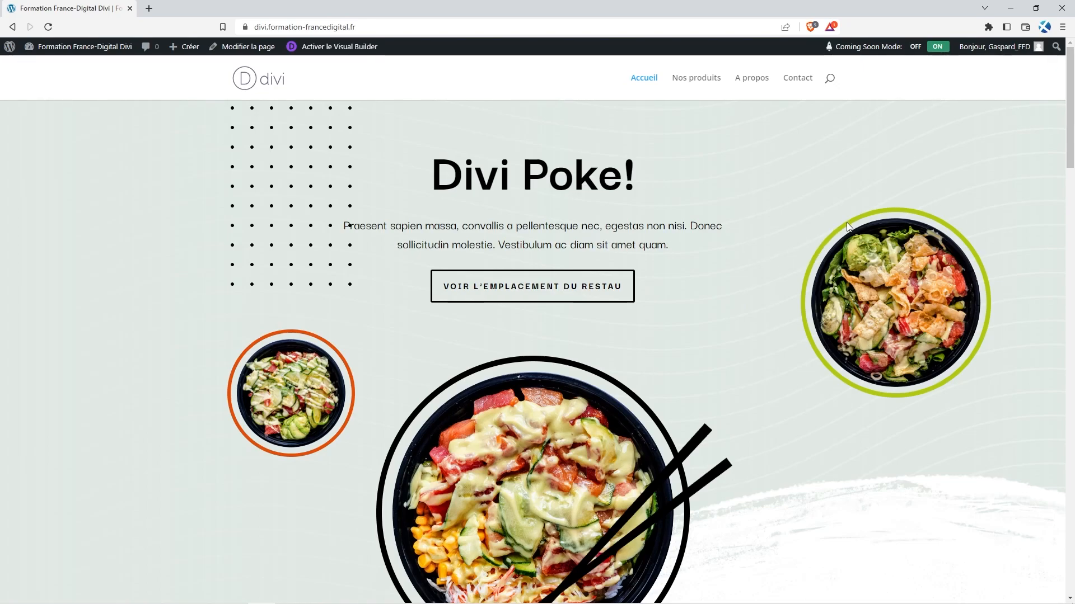
pyautogui.scroll(-15, 848, 224)
pyautogui.scroll(-10, 852, 226)
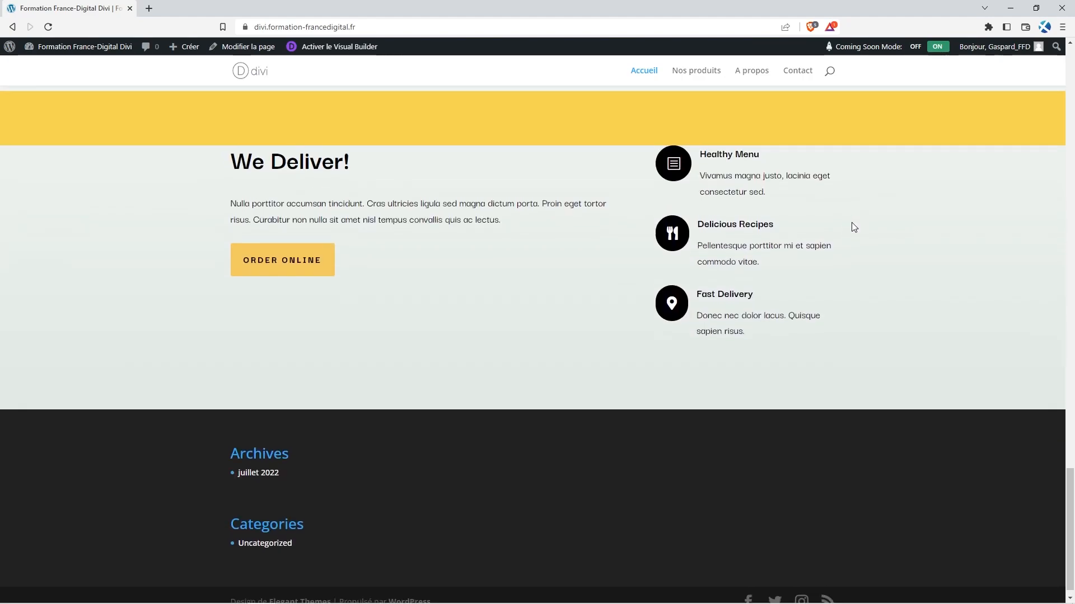
pyautogui.scroll(20, 852, 227)
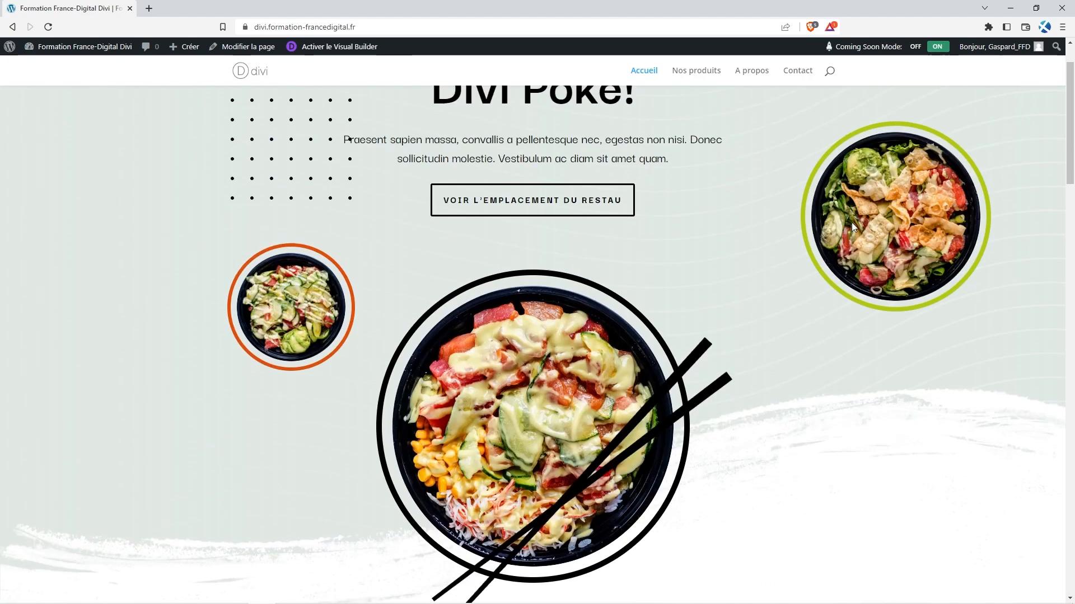
pyautogui.scroll(2, 851, 222)
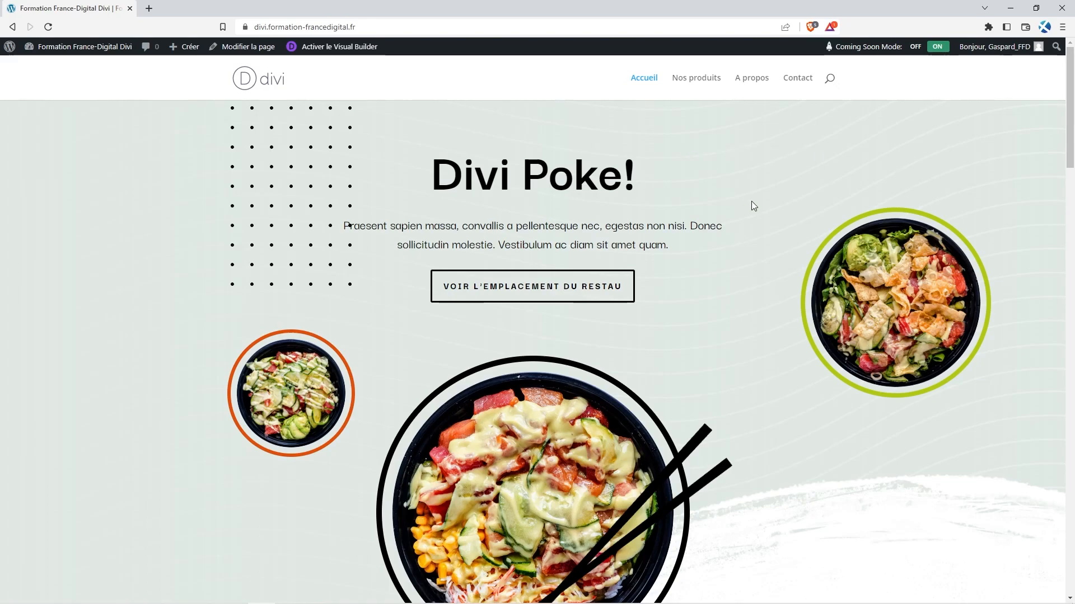
pyautogui.scroll(-8, 773, 224)
pyautogui.scroll(-15, 776, 226)
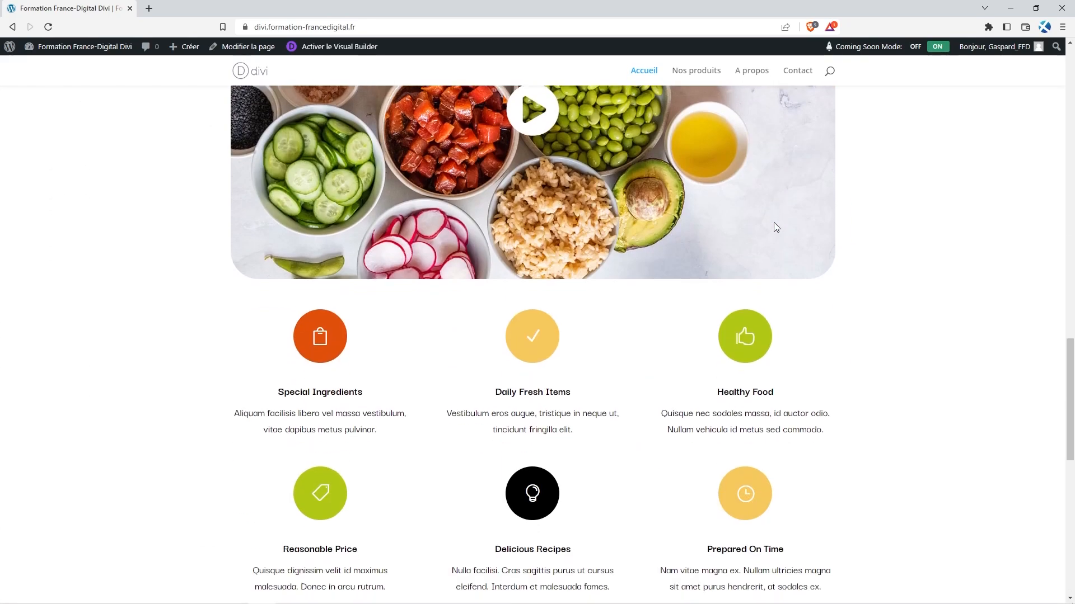
pyautogui.scroll(20, 822, 250)
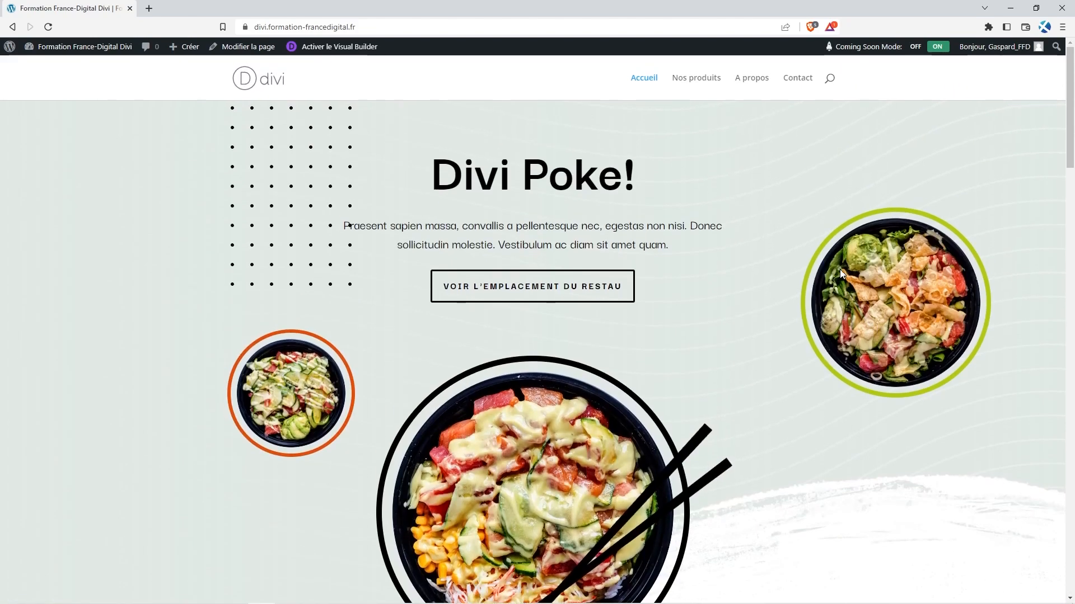
# - Open the Nos produits page and review its layout from header to footer
pyautogui.click(695, 83)
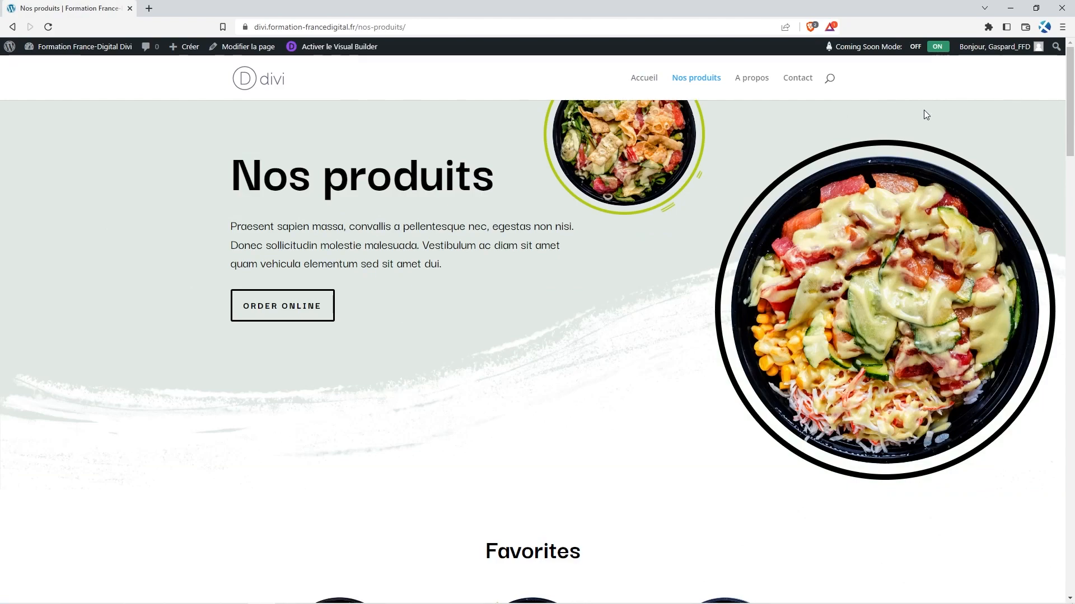
pyautogui.scroll(-3, 811, 124)
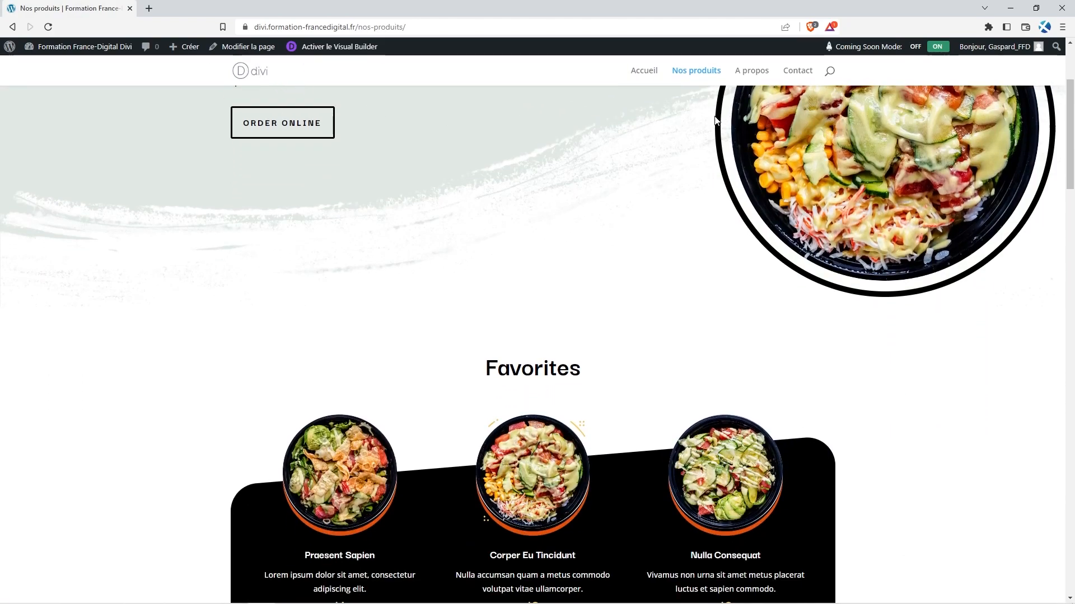
pyautogui.scroll(-9, 679, 116)
pyautogui.scroll(-20, 679, 115)
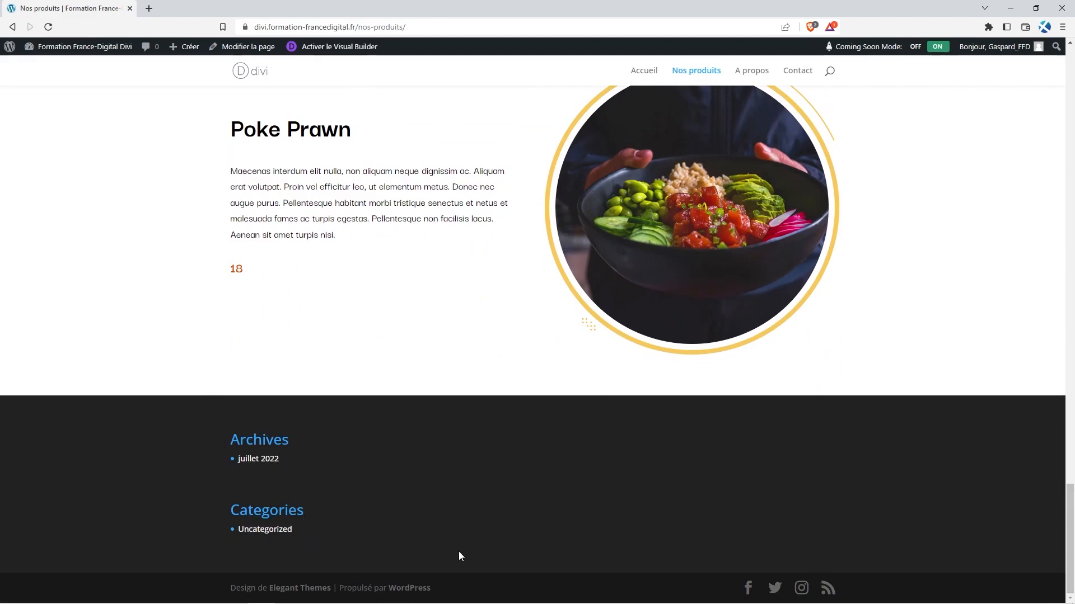
pyautogui.scroll(15, 727, 529)
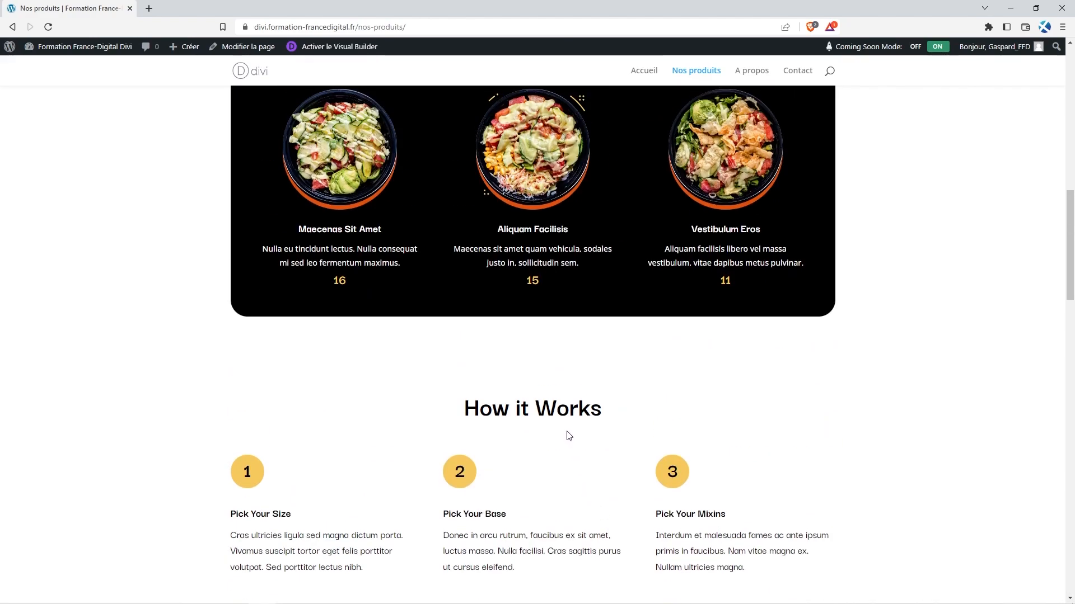
pyautogui.scroll(8, 525, 326)
pyautogui.scroll(5, 524, 325)
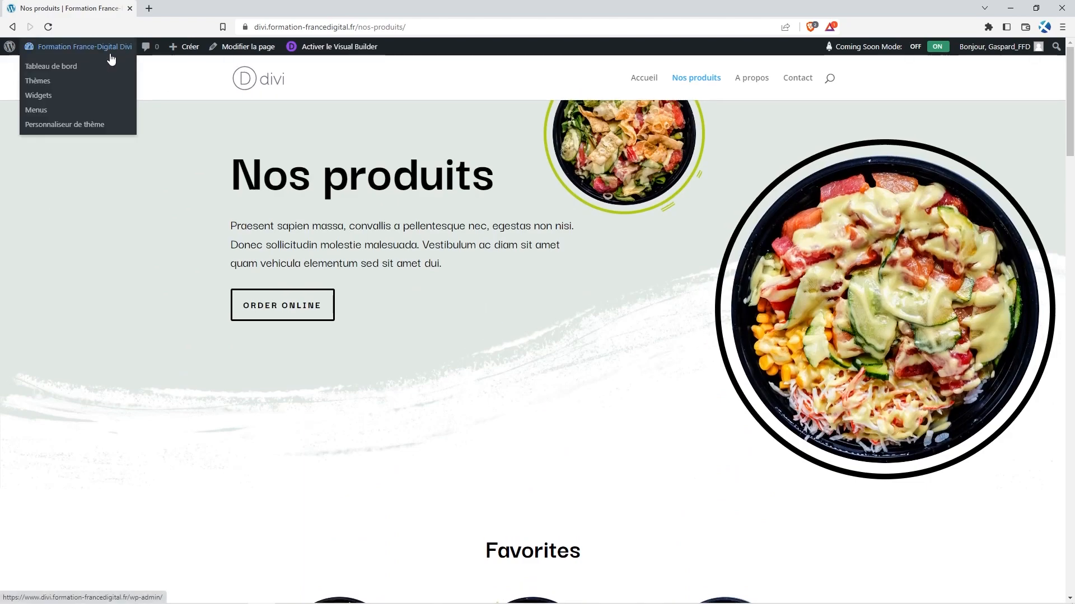
# - Go to the site's WordPress dashboard and open the Divi Theme Builder
pyautogui.click(112, 61)
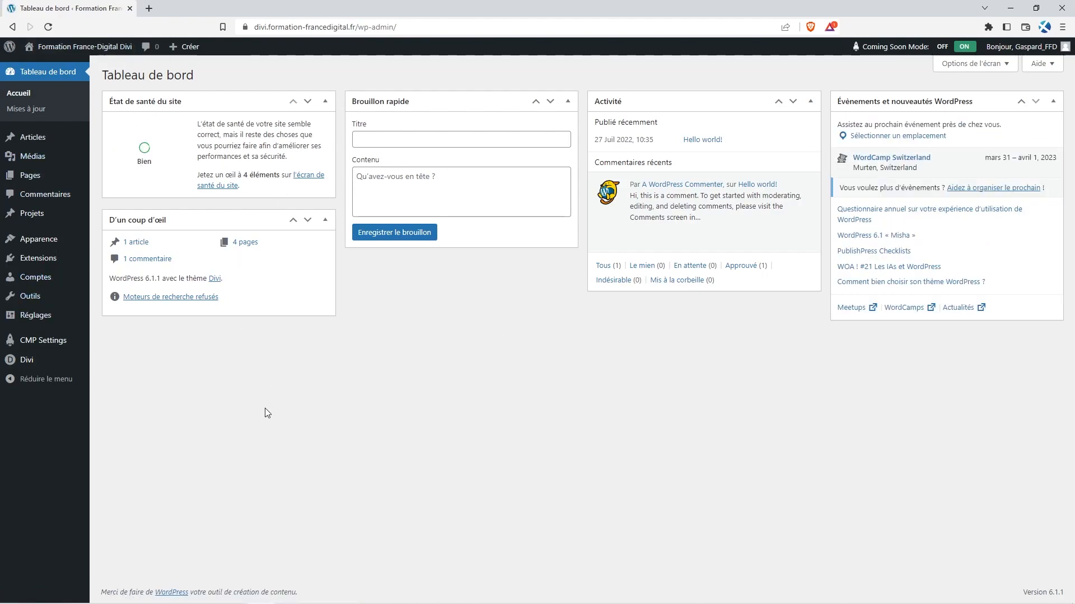
pyautogui.moveTo(51, 366)
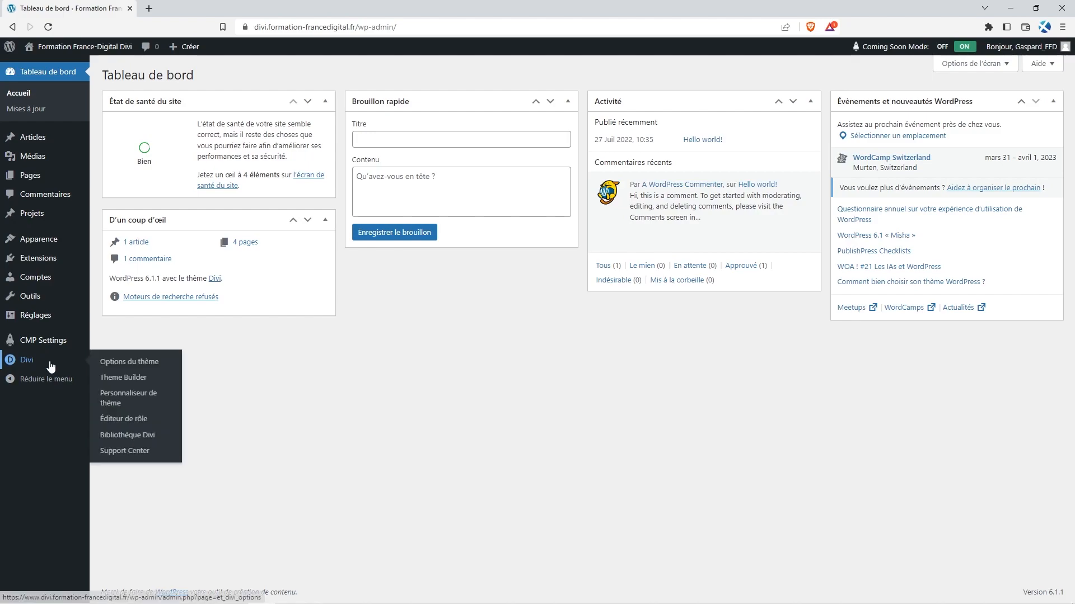
pyautogui.click(123, 378)
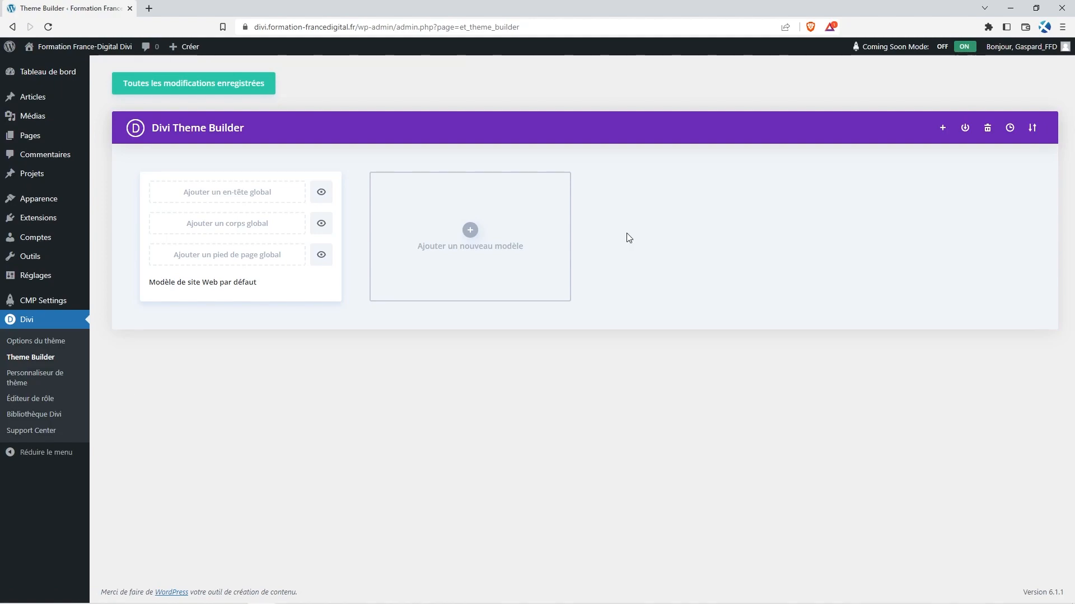
# - Build a new theme template assigned to Tous les Pages
pyautogui.click(470, 231)
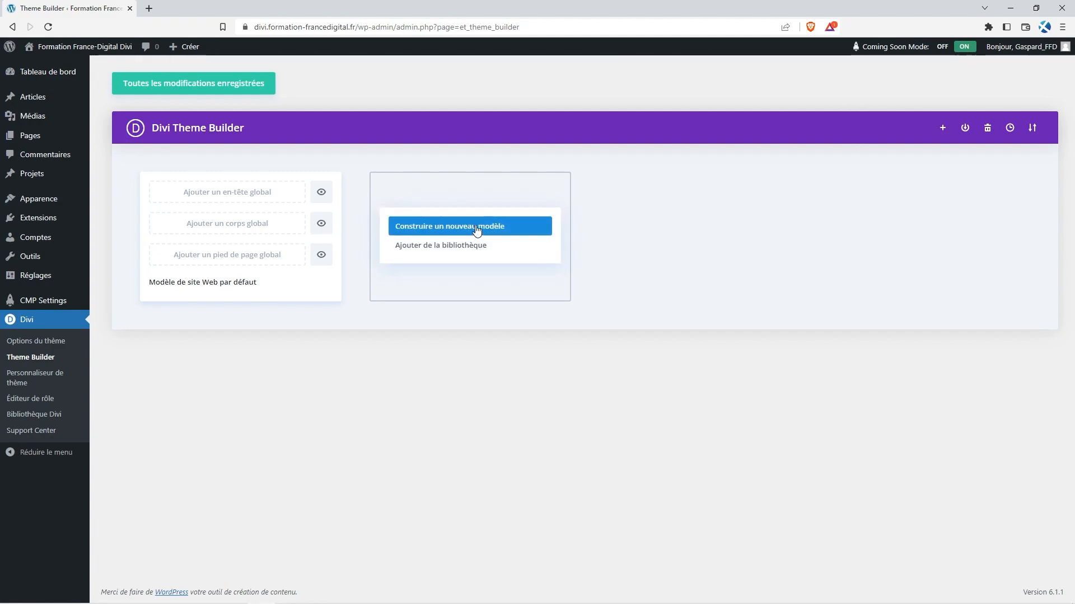
pyautogui.click(522, 231)
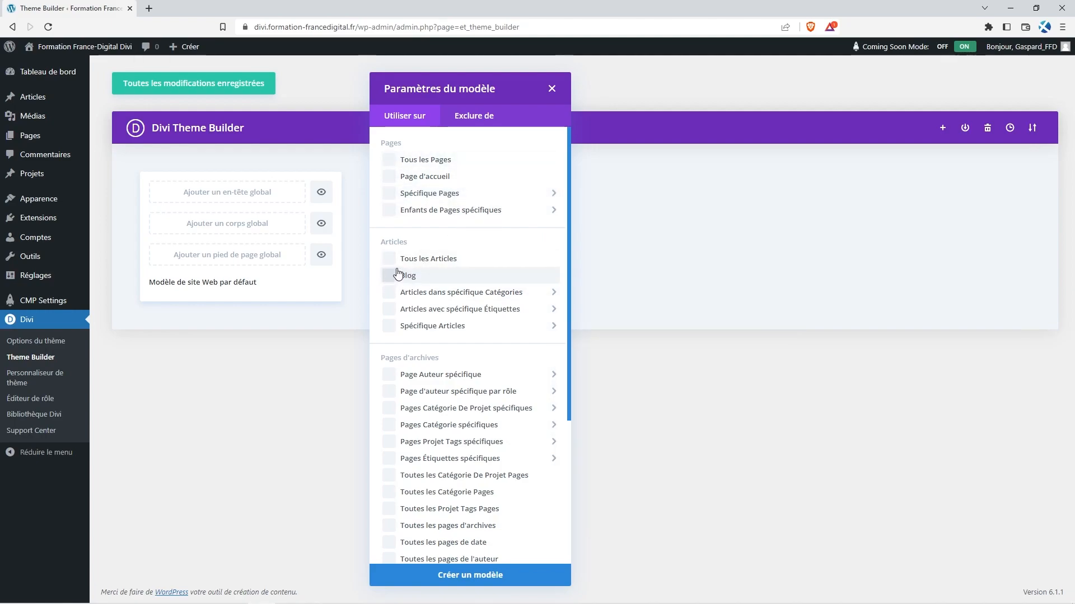
pyautogui.scroll(-2, 426, 329)
pyautogui.moveTo(426, 329)
pyautogui.scroll(2, 426, 329)
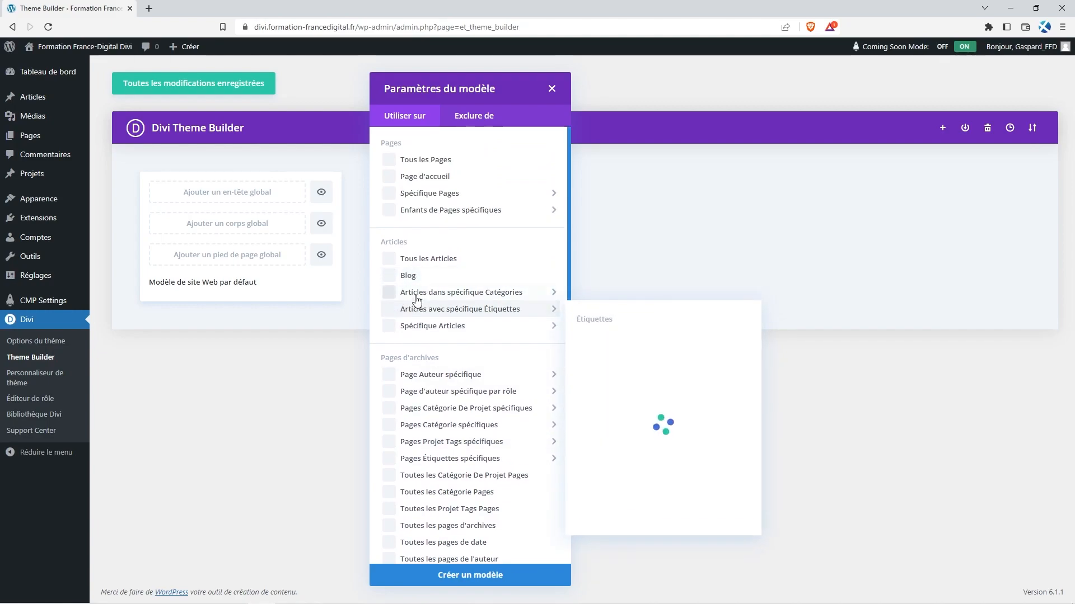
pyautogui.moveTo(464, 195)
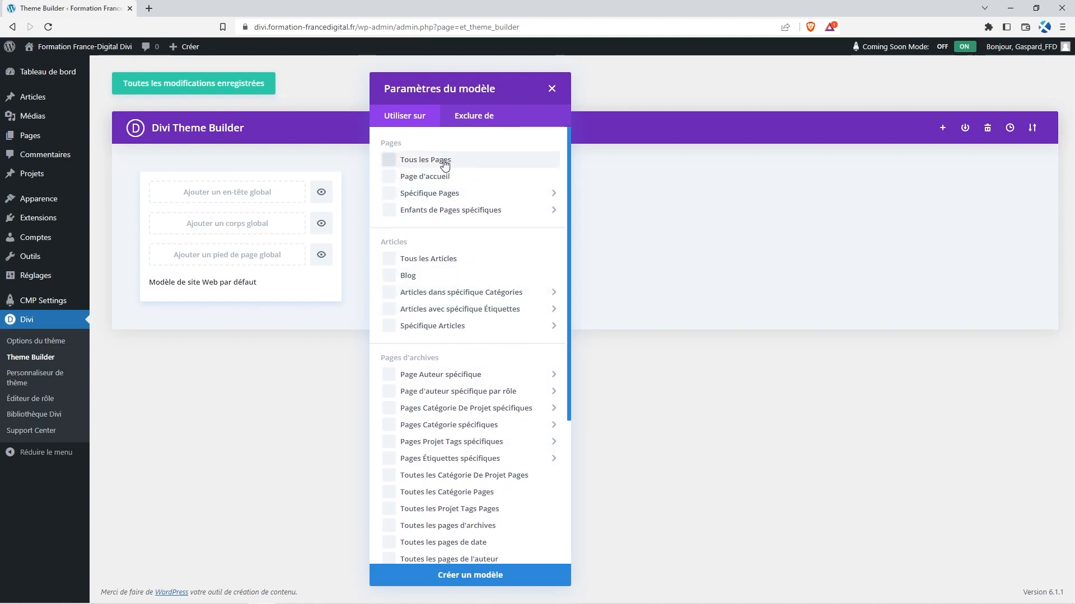
pyautogui.click(392, 163)
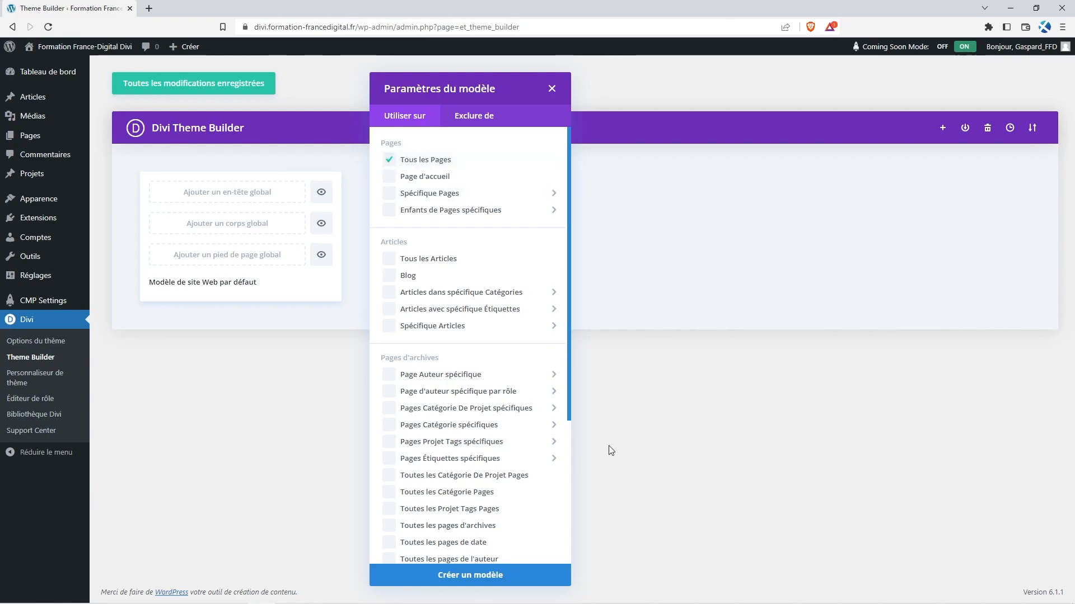
pyautogui.click(507, 578)
pyautogui.moveTo(499, 184)
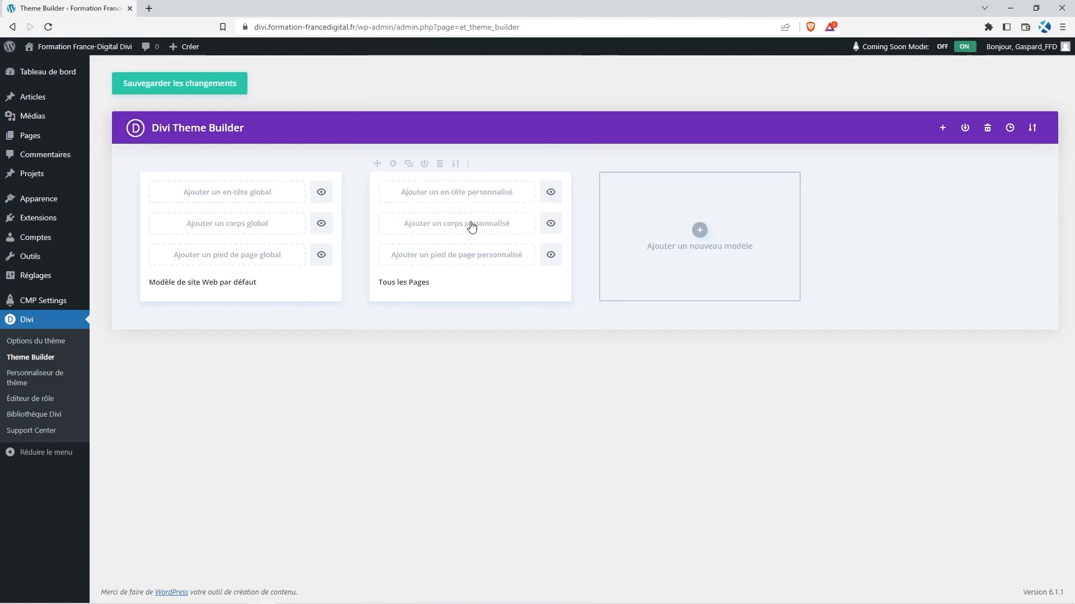
pyautogui.moveTo(446, 284); pyautogui.dragTo(377, 285)
pyautogui.click(497, 364)
# - Start a custom header for the Tous les Pages template and insert a single-column row containing a Menu module
pyautogui.click(511, 197)
pyautogui.click(489, 204)
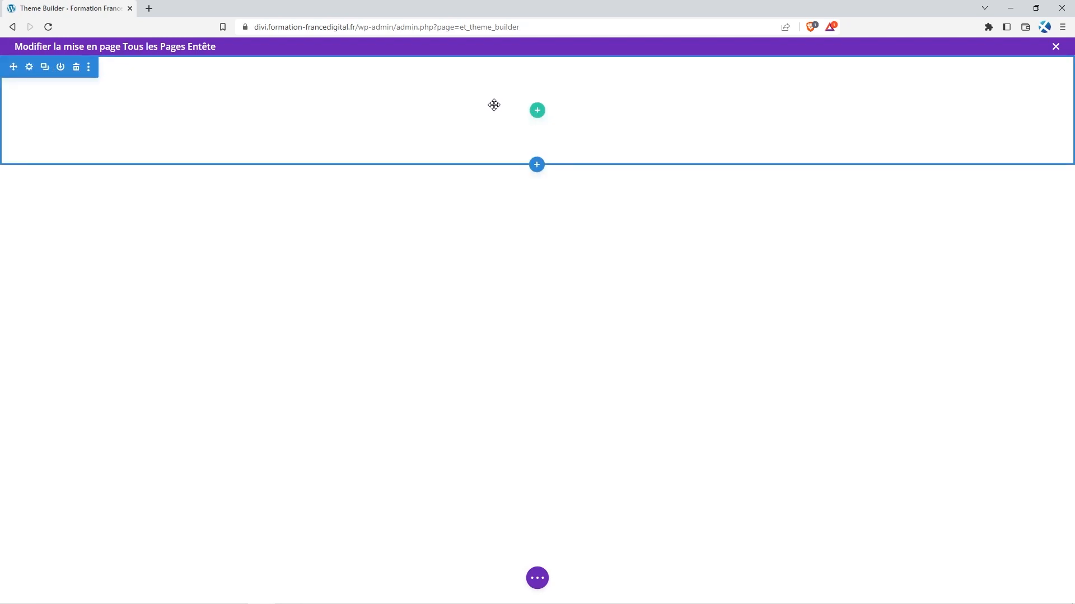
pyautogui.click(537, 112)
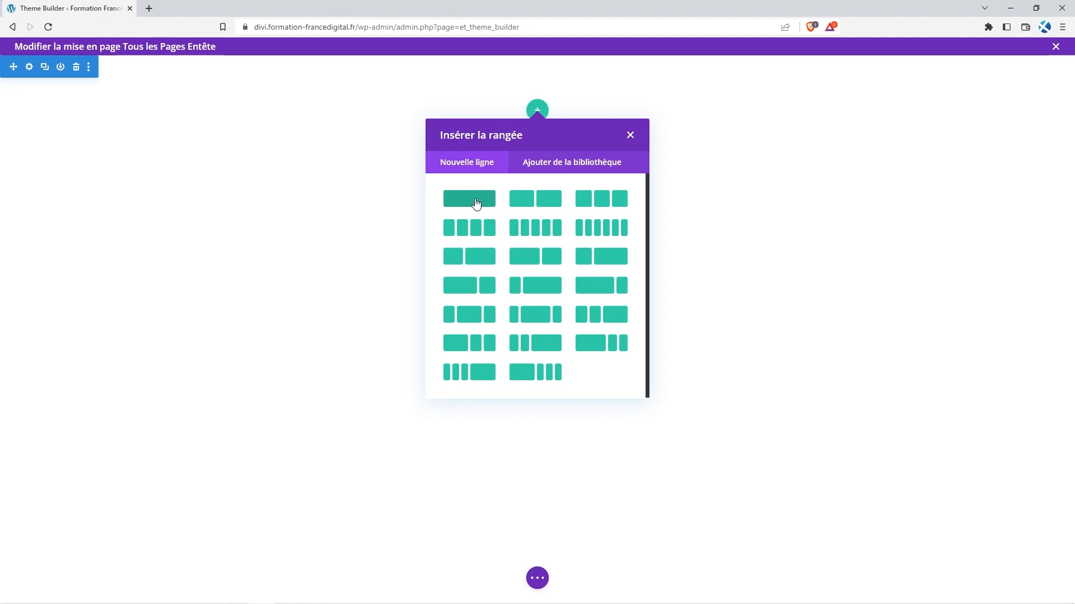
pyautogui.click(477, 204)
pyautogui.write('menu')
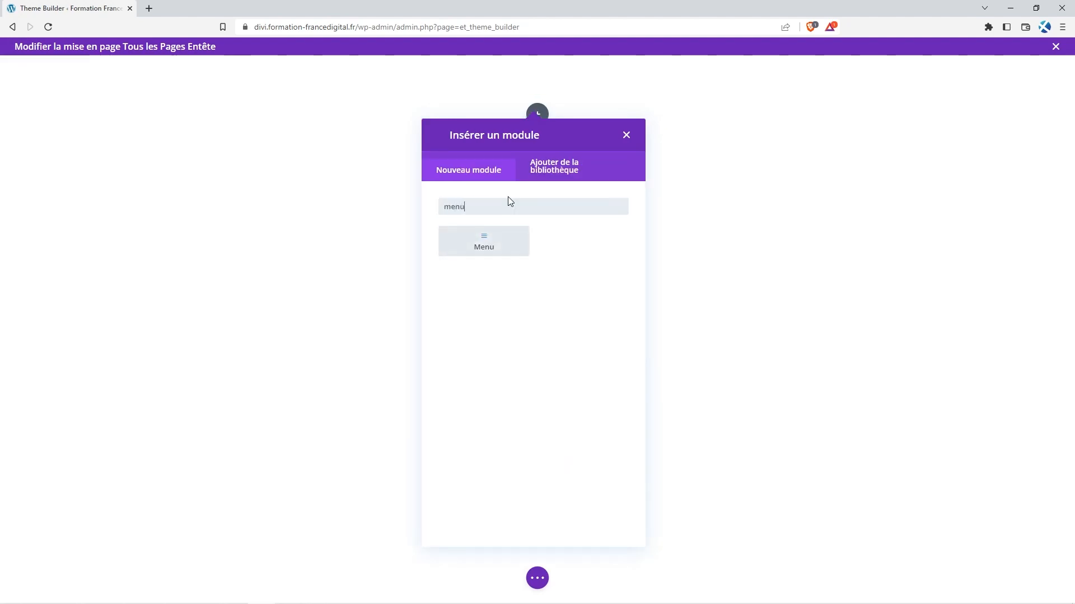
pyautogui.click(495, 253)
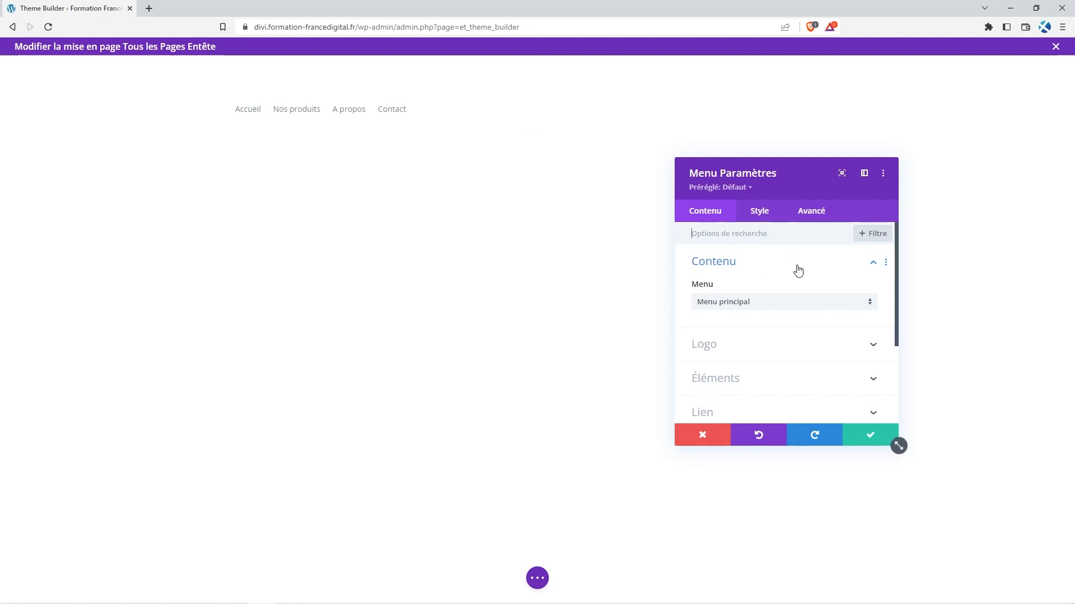
# - Add the image LOGO_POKE_FFD_ft.png from the media library as the Menu module's logo
pyautogui.scroll(-1, 804, 302)
pyautogui.scroll(1, 804, 295)
pyautogui.scroll(-1, 788, 297)
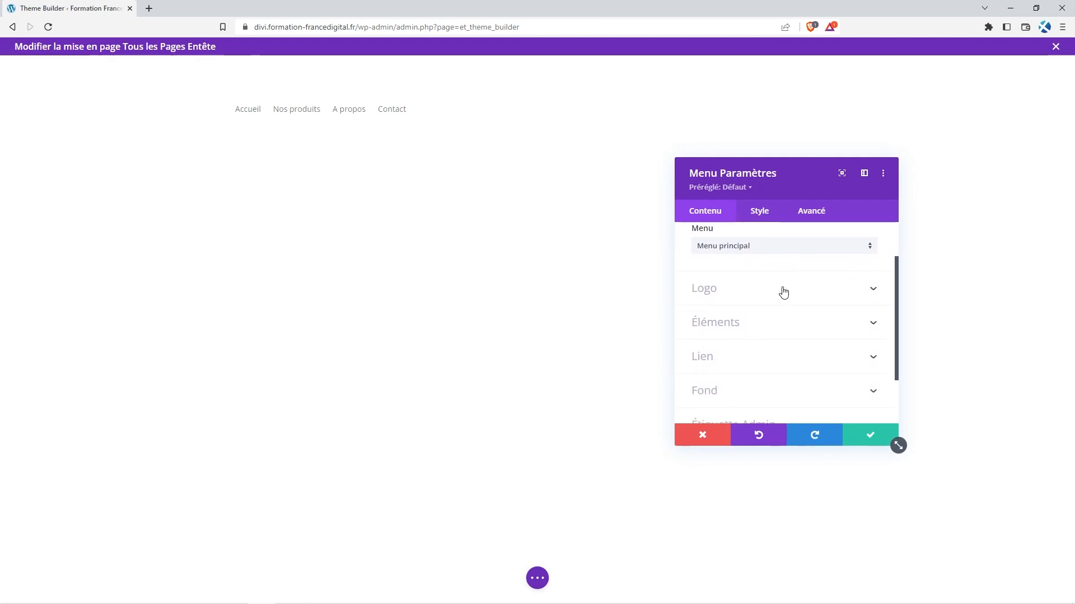
pyautogui.click(787, 292)
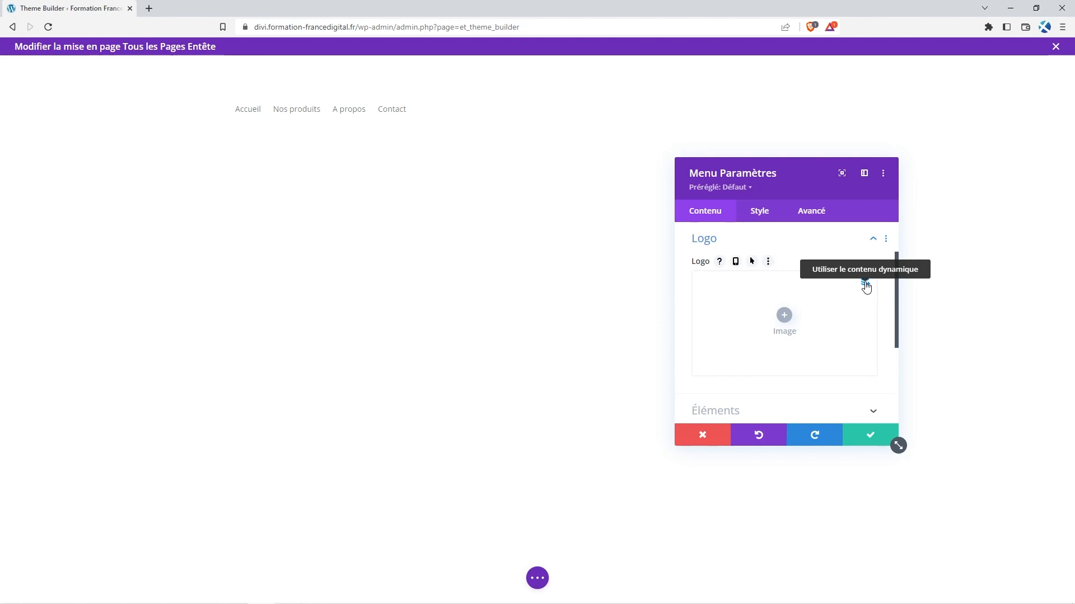
pyautogui.click(784, 317)
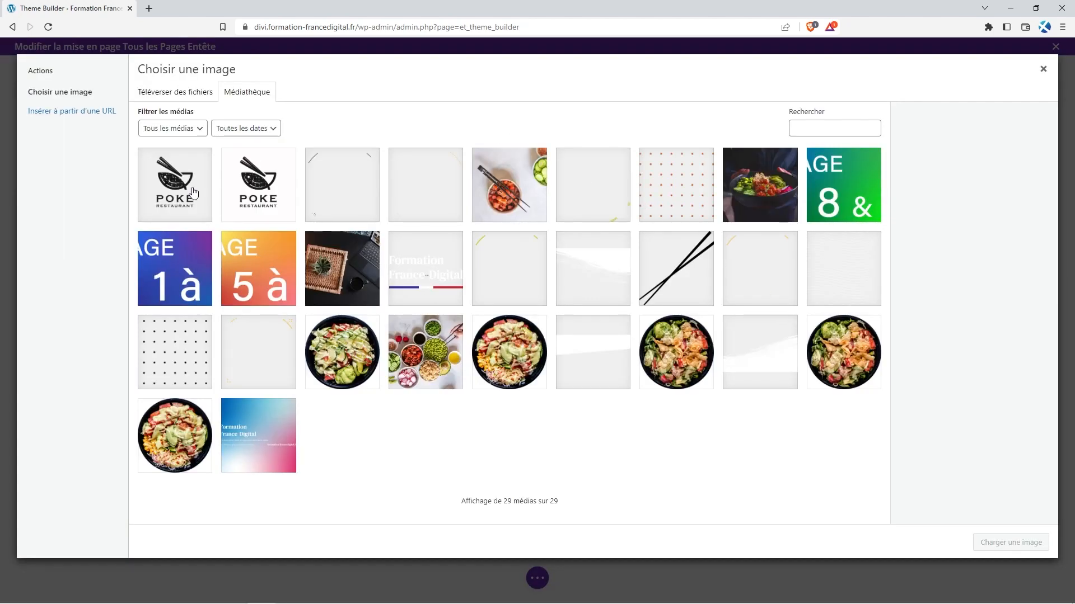
pyautogui.click(199, 201)
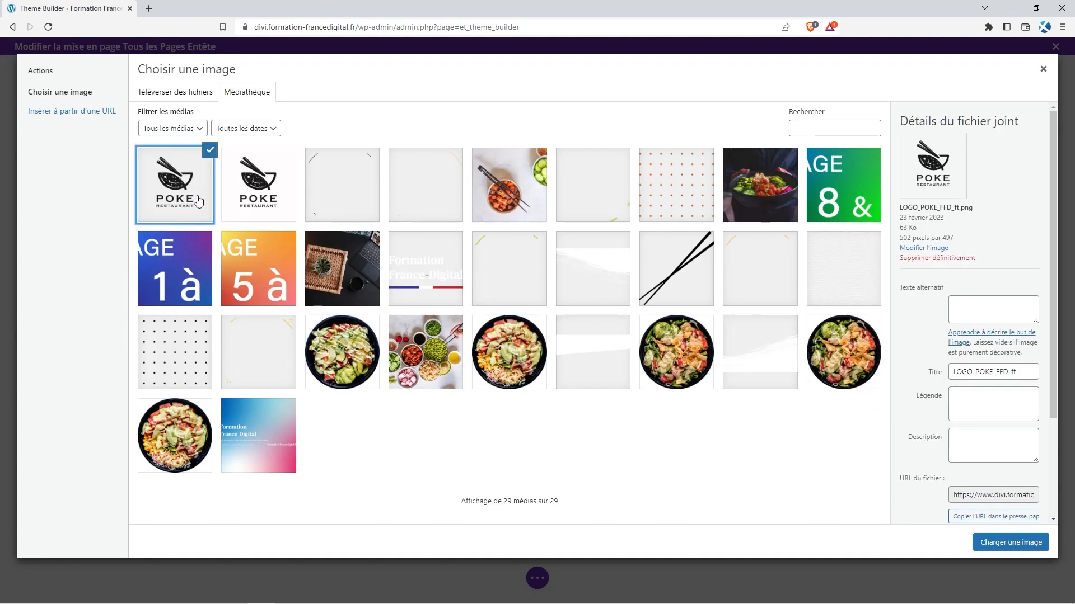
pyautogui.click(1010, 542)
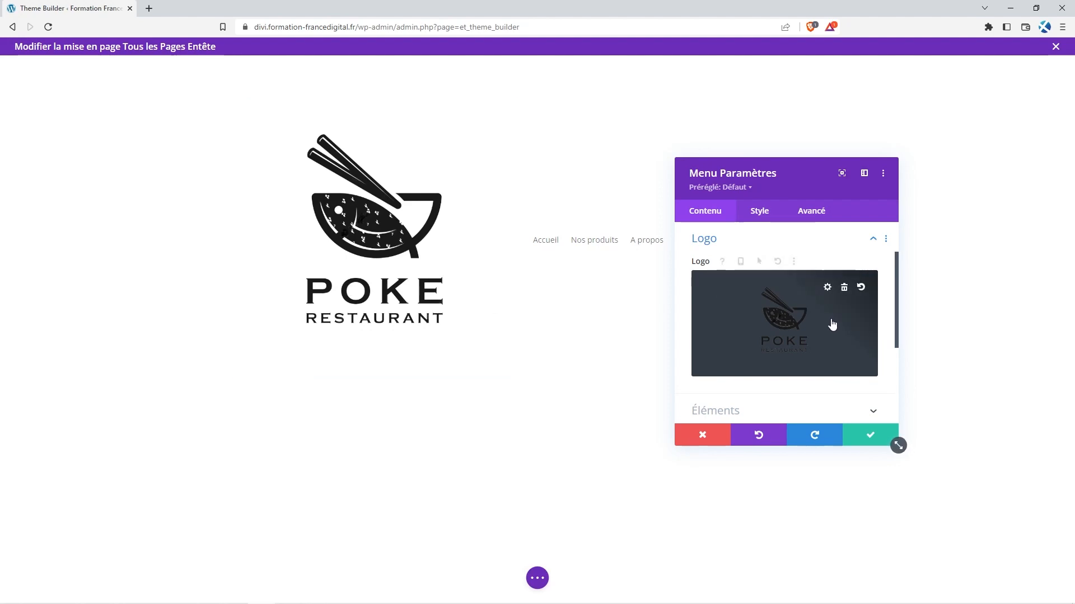
pyautogui.scroll(-1, 831, 325)
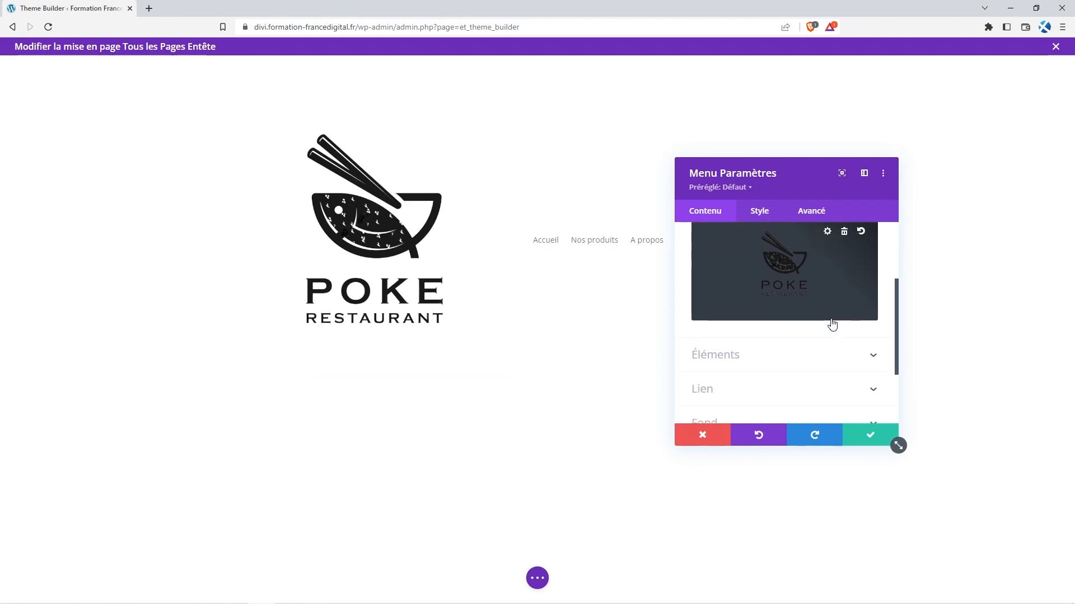
# - Try showing the cart icon, cart quantity and search icon in the menu, and switch them all off again
pyautogui.click(829, 360)
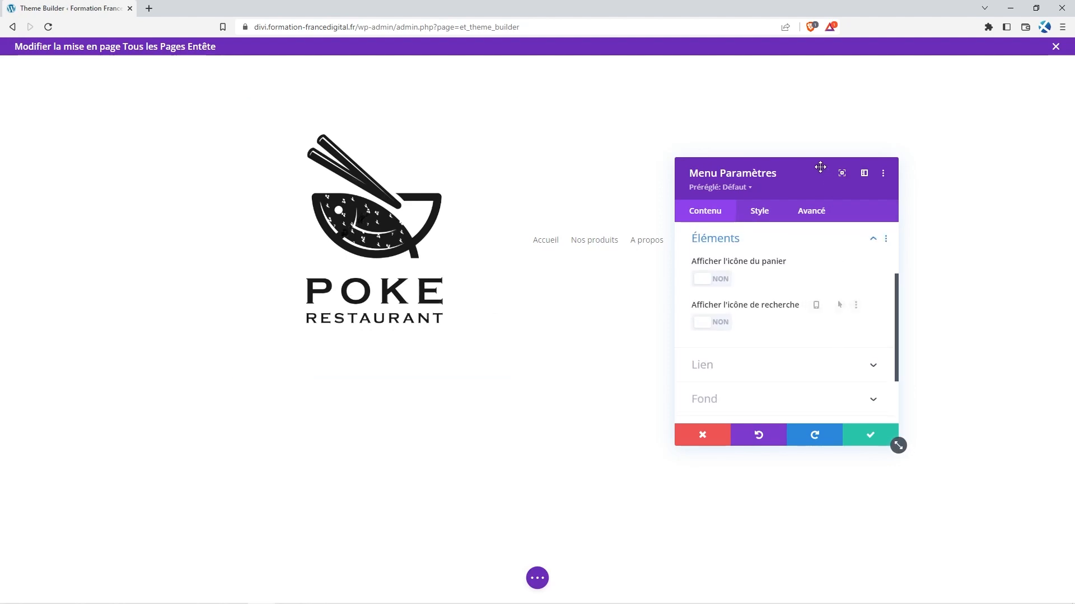
pyautogui.moveTo(811, 166); pyautogui.dragTo(174, 156)
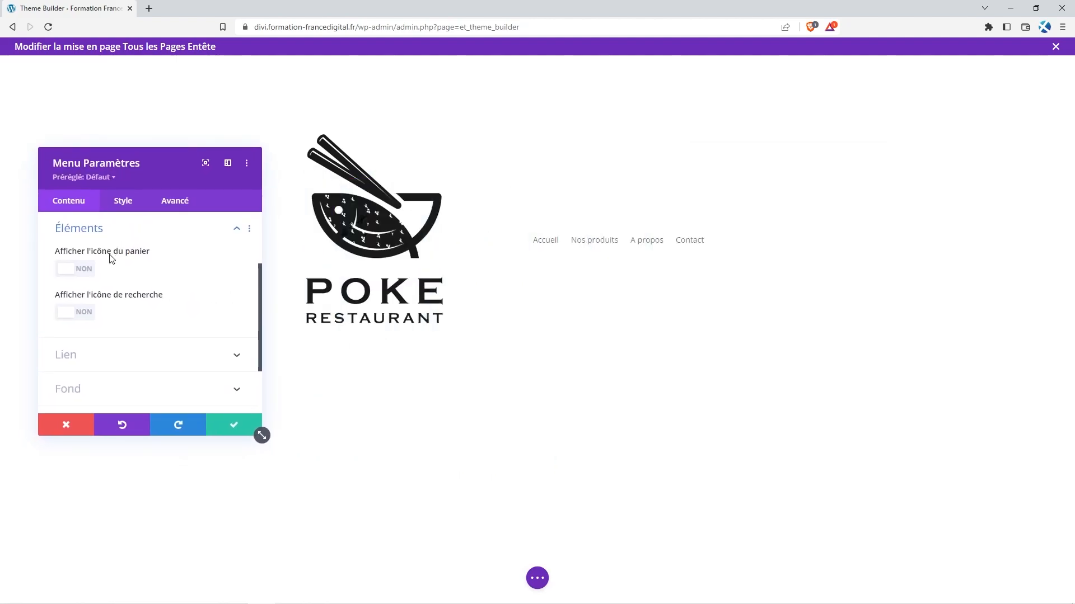
pyautogui.click(70, 274)
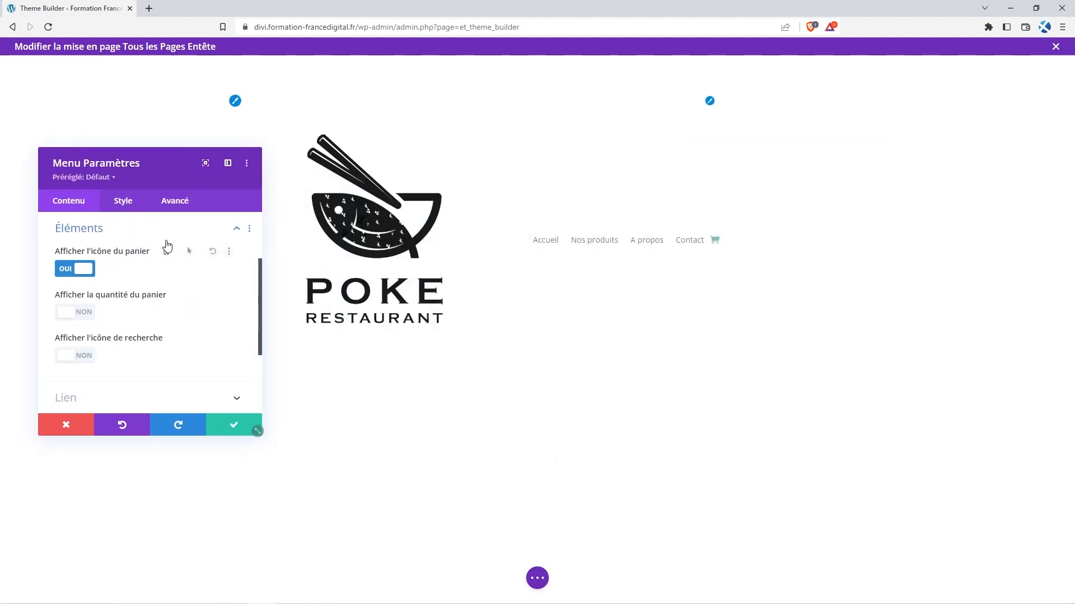
pyautogui.click(75, 268)
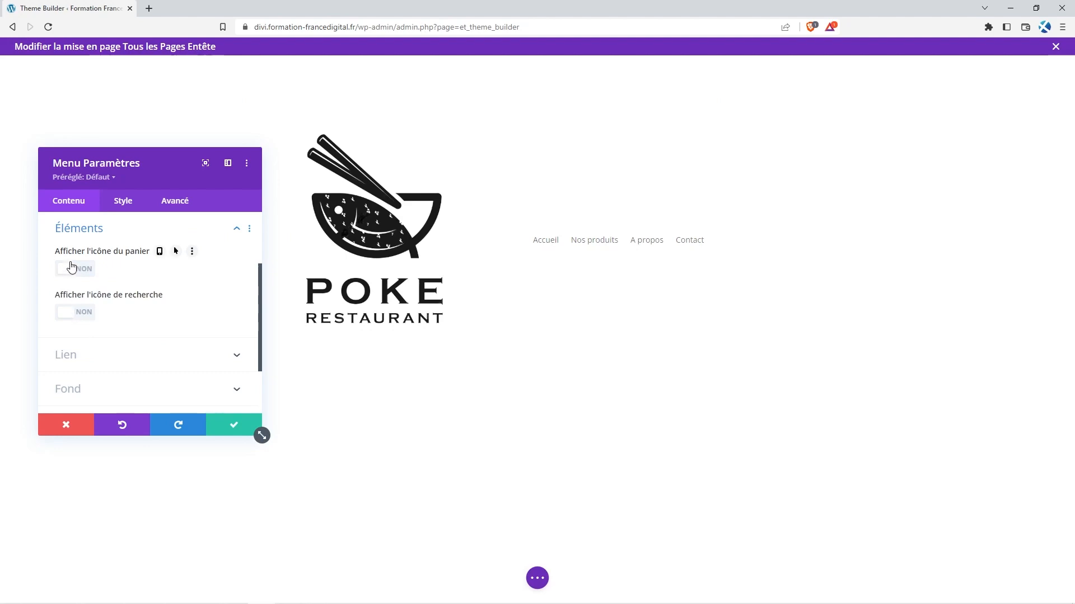
pyautogui.click(71, 269)
pyautogui.click(79, 315)
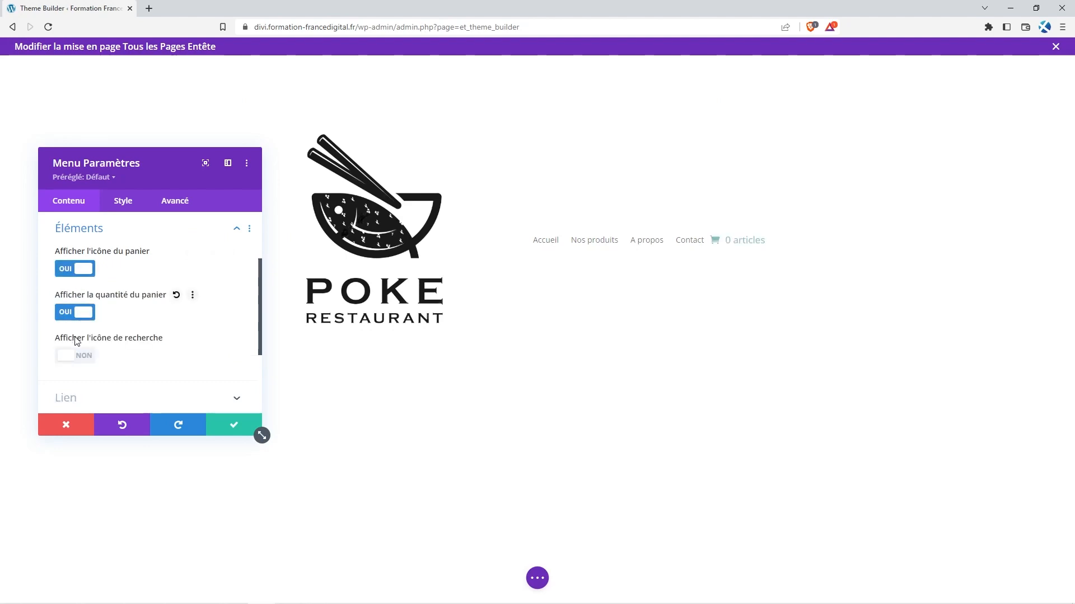
pyautogui.click(74, 358)
pyautogui.click(74, 358)
pyautogui.click(75, 312)
pyautogui.click(75, 269)
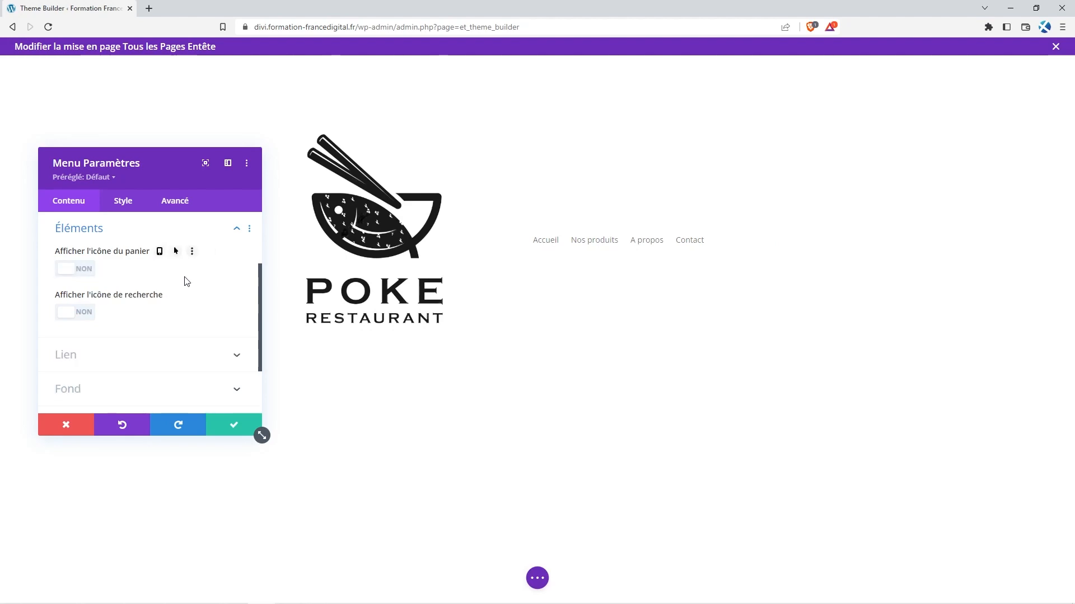
# - Link the menu logo to the home page using the dynamic Lien de la page d'accueil option
pyautogui.scroll(-1, 185, 287)
pyautogui.click(159, 298)
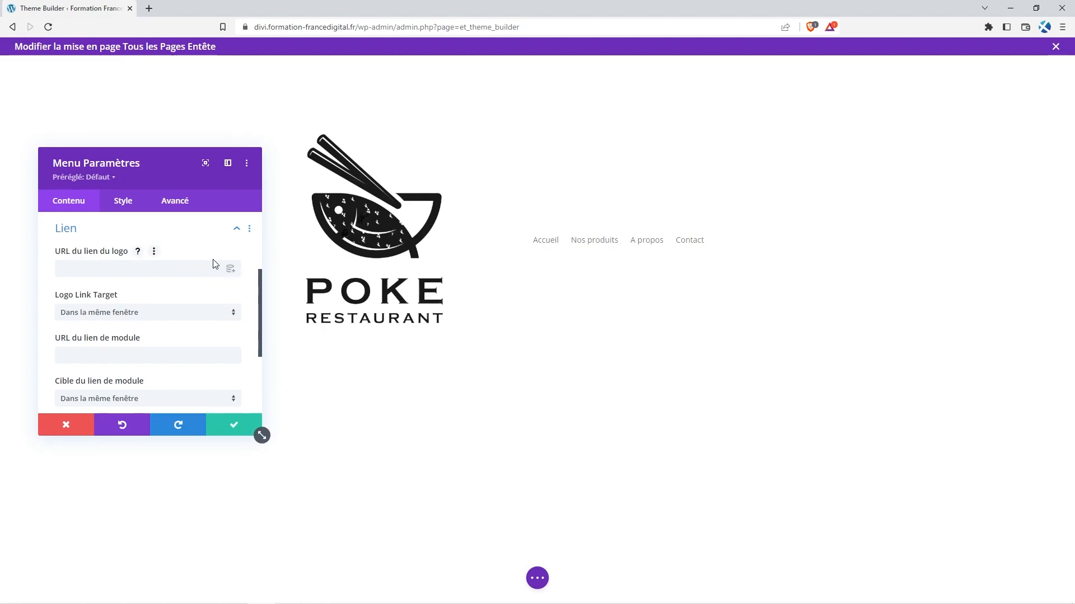
pyautogui.click(196, 268)
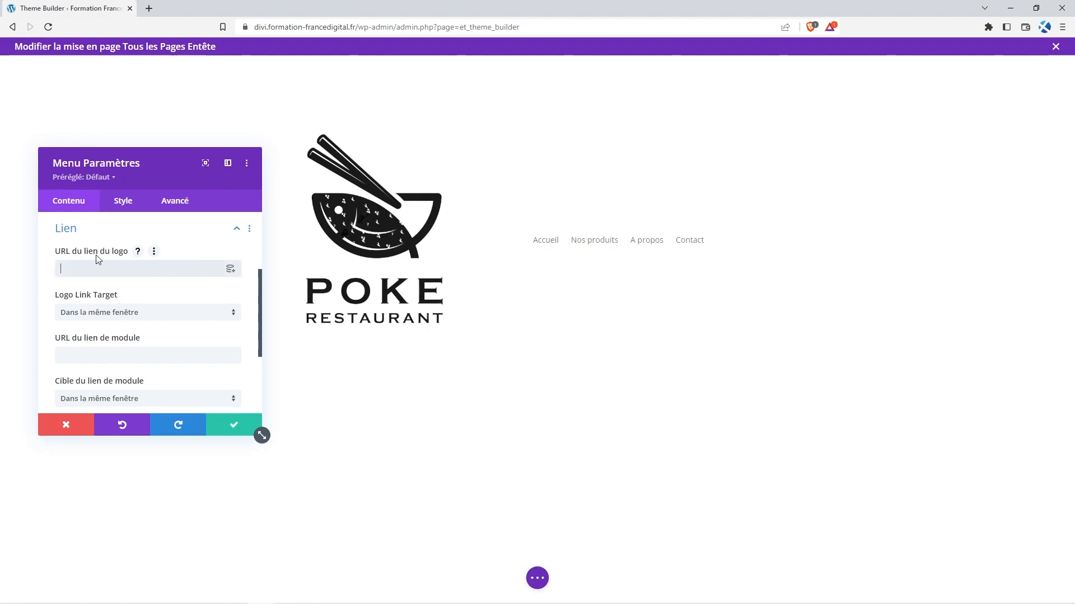
pyautogui.click(230, 270)
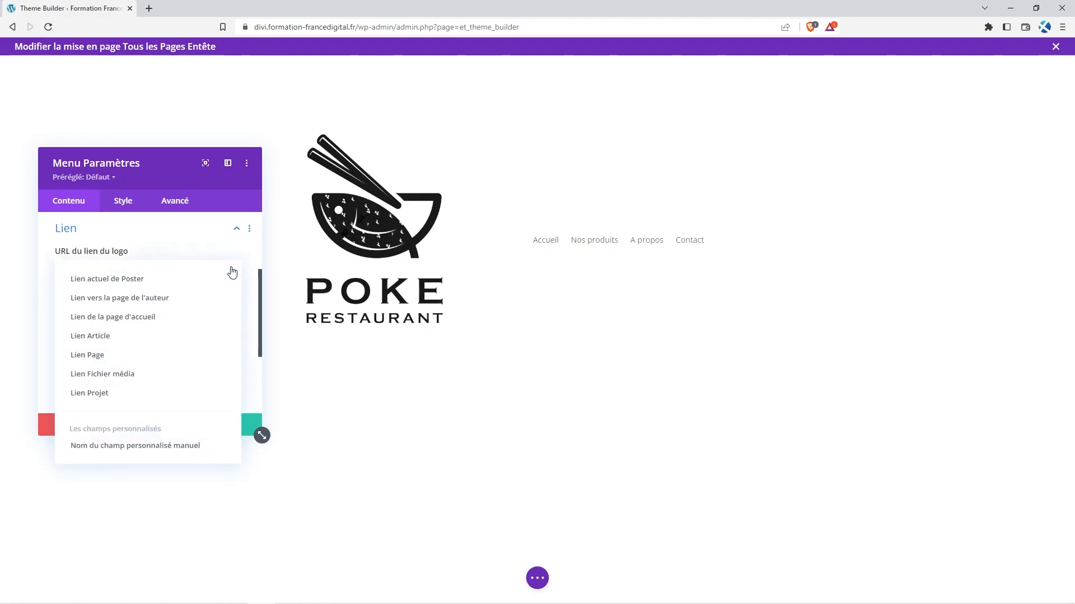
pyautogui.click(186, 326)
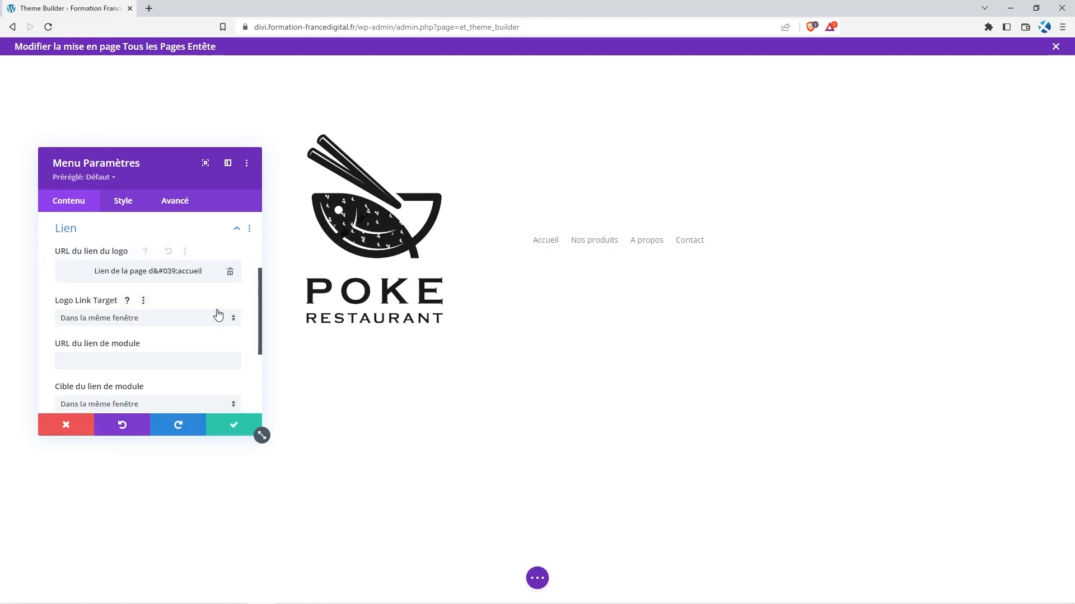
# - Remove the Menu module's background colour and make its background transparent
pyautogui.scroll(-2, 178, 304)
pyautogui.scroll(-2, 180, 305)
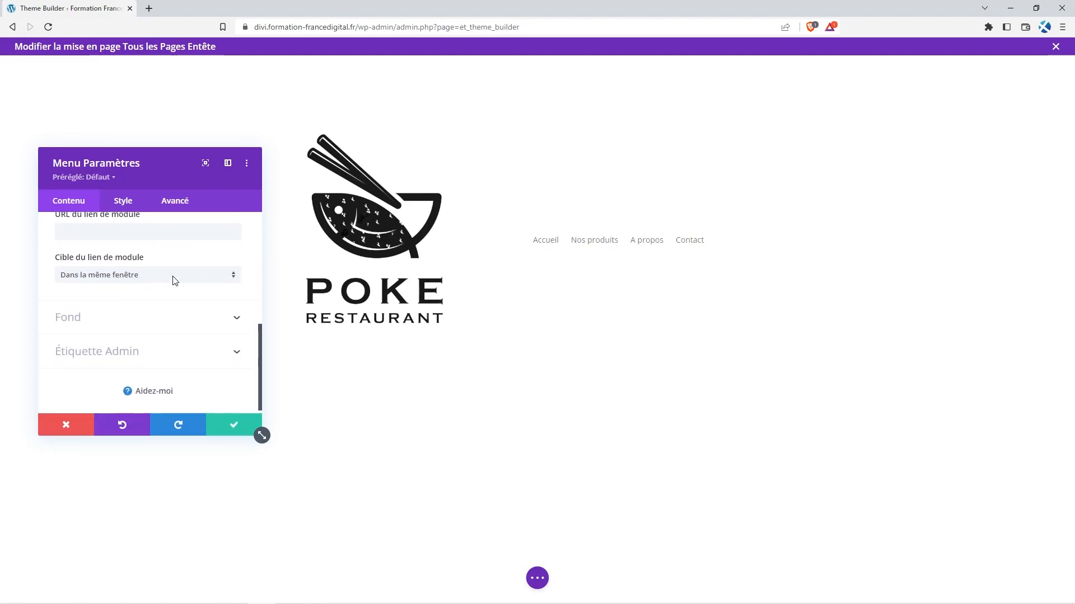
pyautogui.click(108, 319)
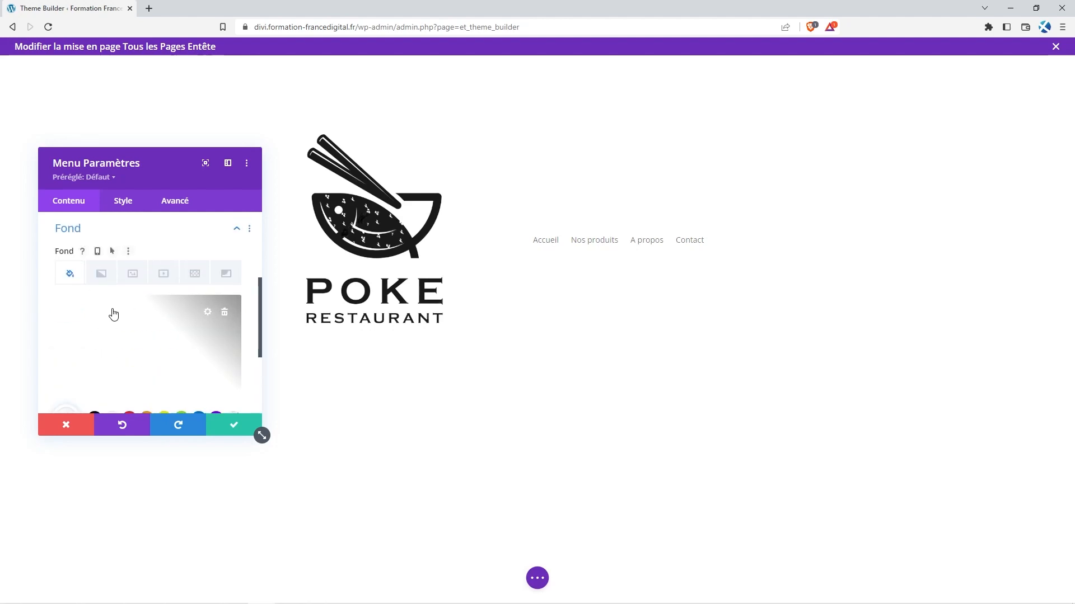
pyautogui.scroll(-1, 172, 291)
pyautogui.scroll(1, 170, 298)
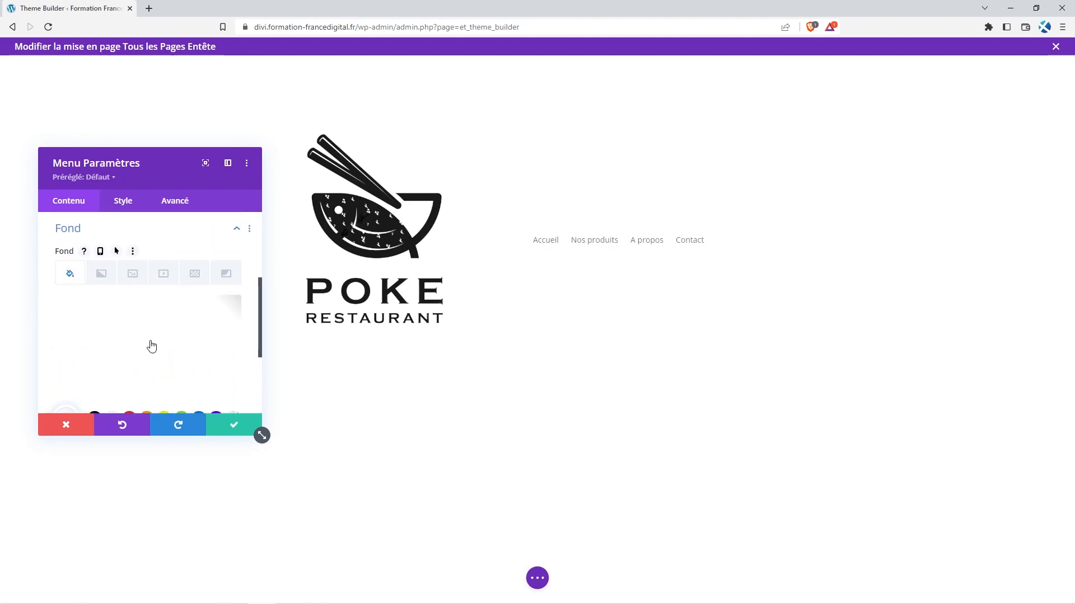
pyautogui.click(225, 315)
pyautogui.scroll(-1, 196, 332)
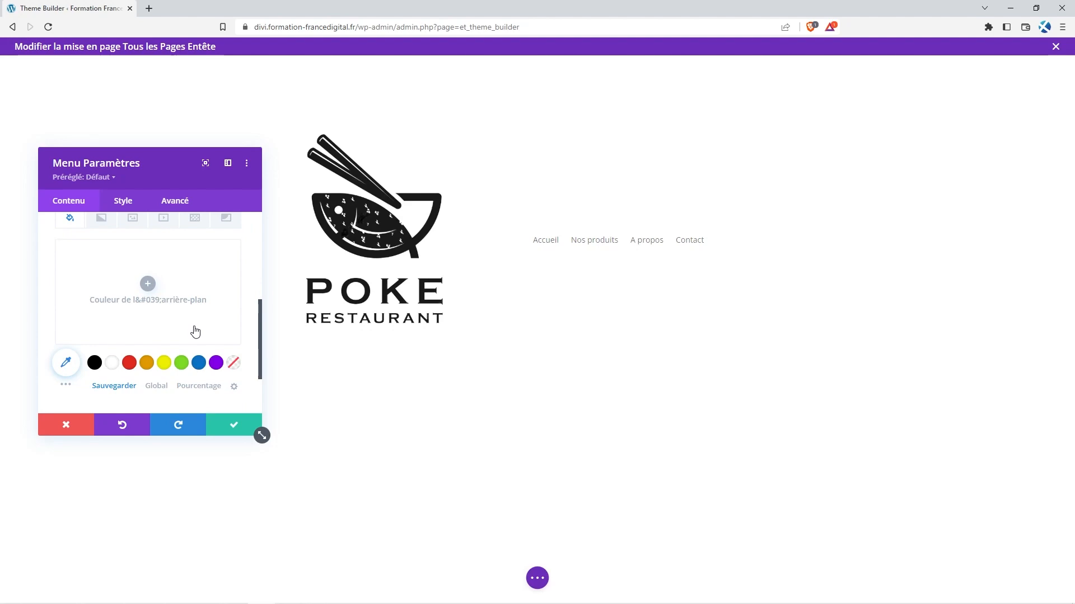
pyautogui.click(231, 365)
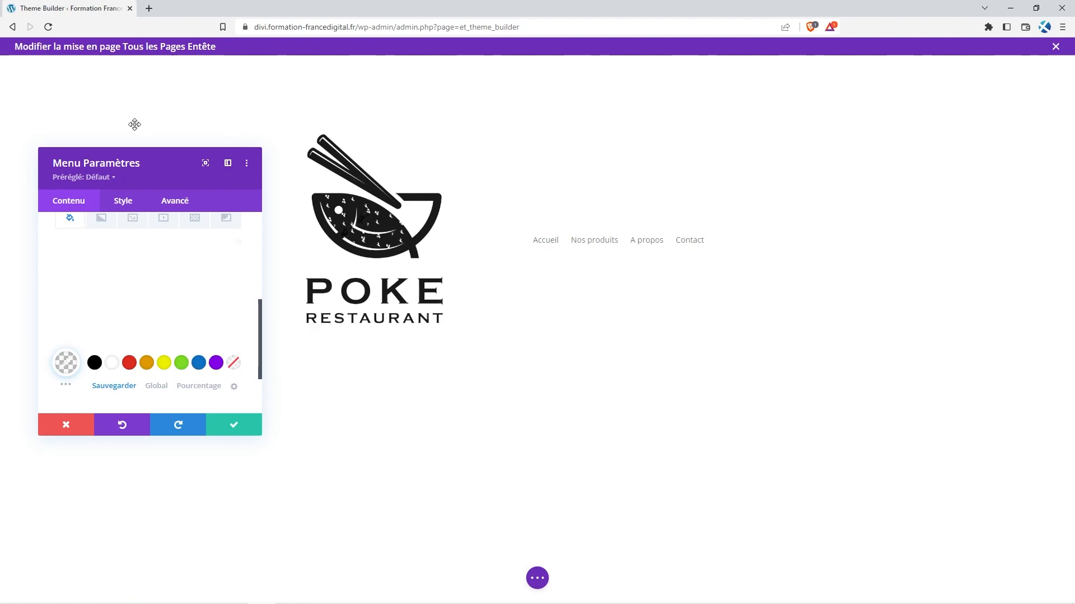
pyautogui.scroll(-2, 200, 300)
pyautogui.scroll(10, 168, 266)
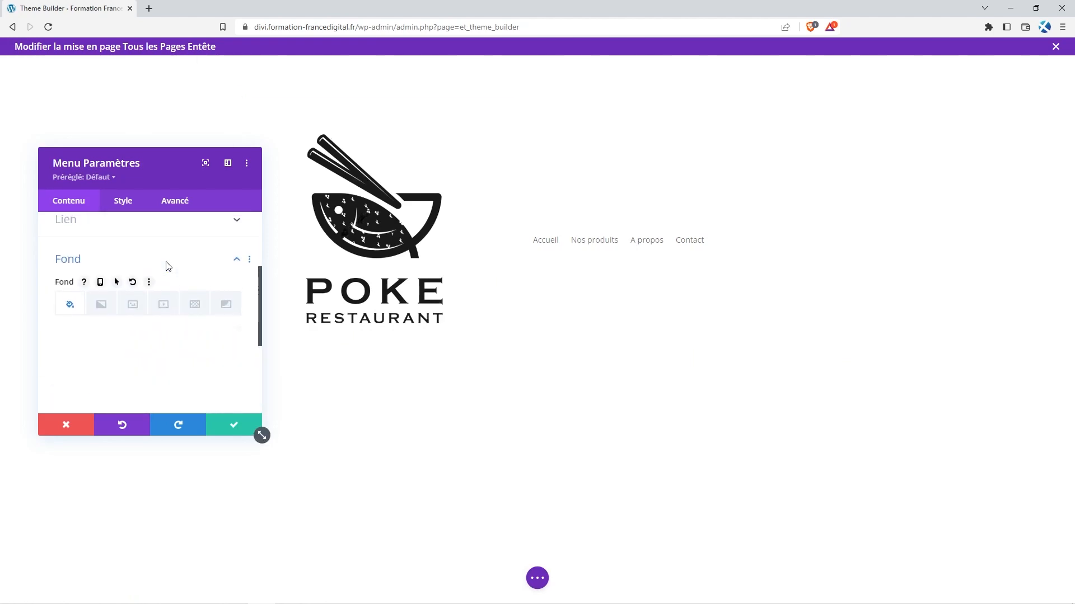
# - Try the Centré and Logo centré en ligne menu layouts, and return the style to Aligné à gauche
pyautogui.click(119, 202)
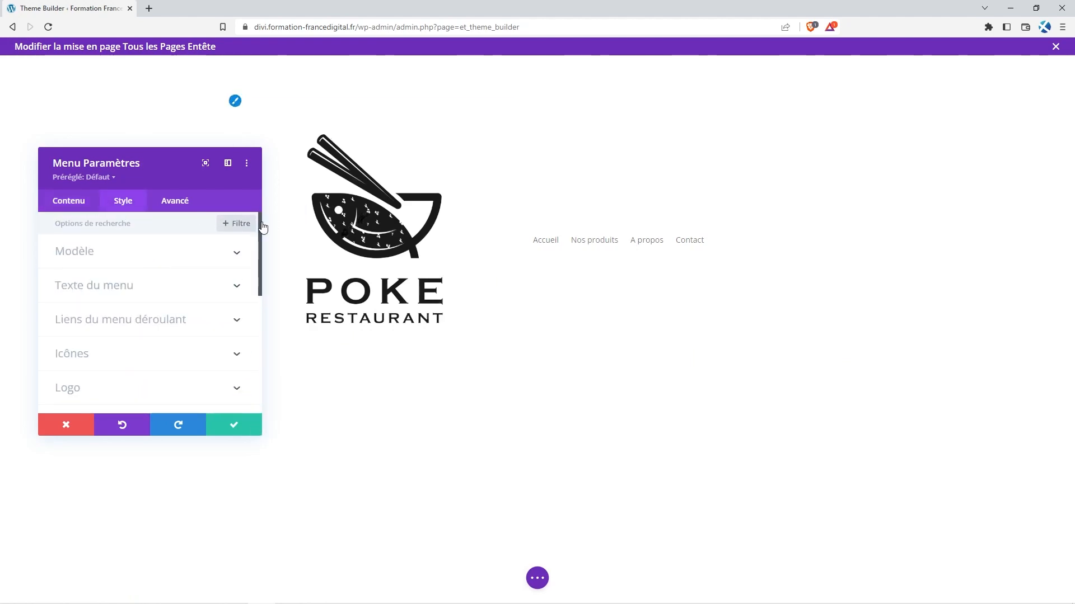
pyautogui.click(235, 255)
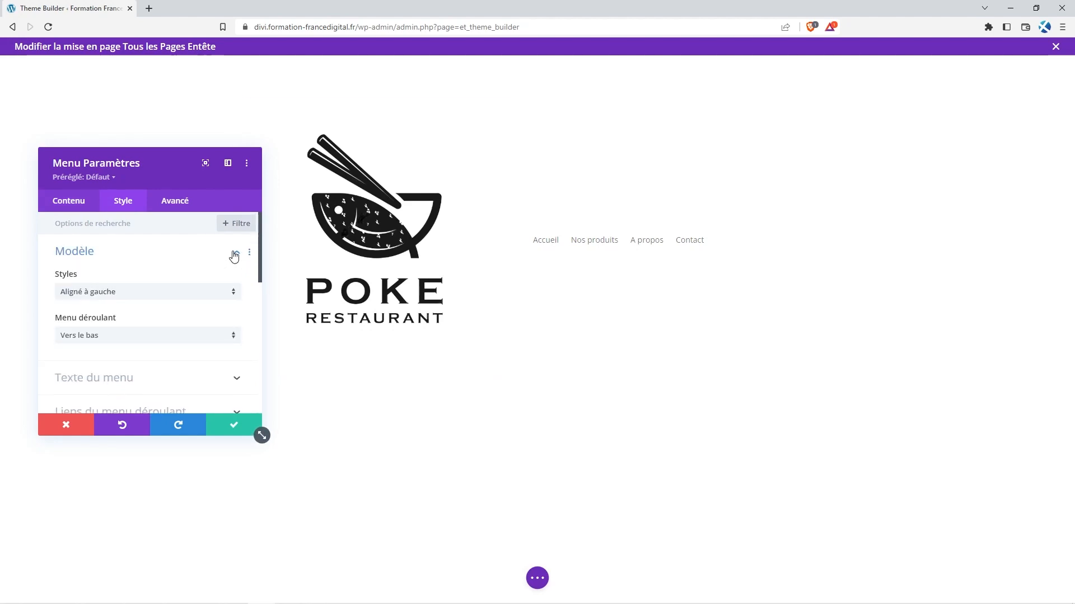
pyautogui.click(170, 292)
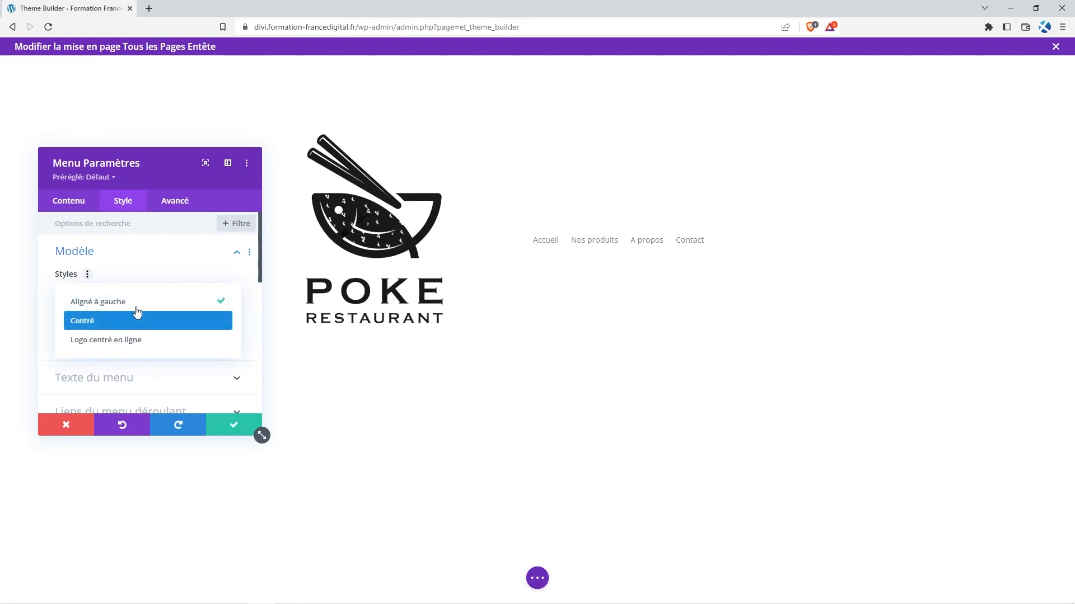
pyautogui.click(132, 322)
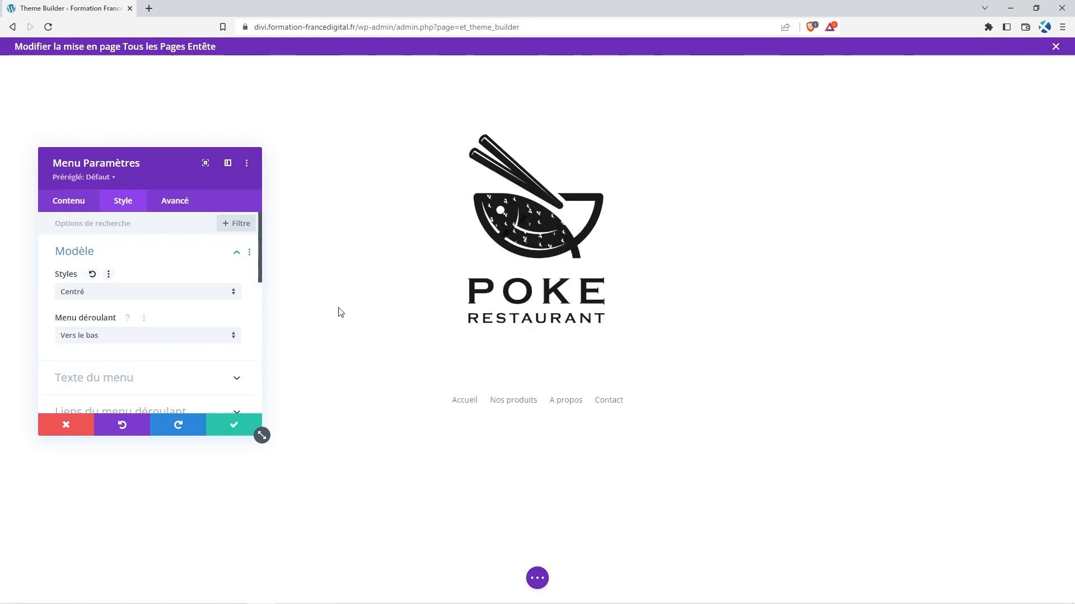
pyautogui.click(164, 294)
pyautogui.click(144, 343)
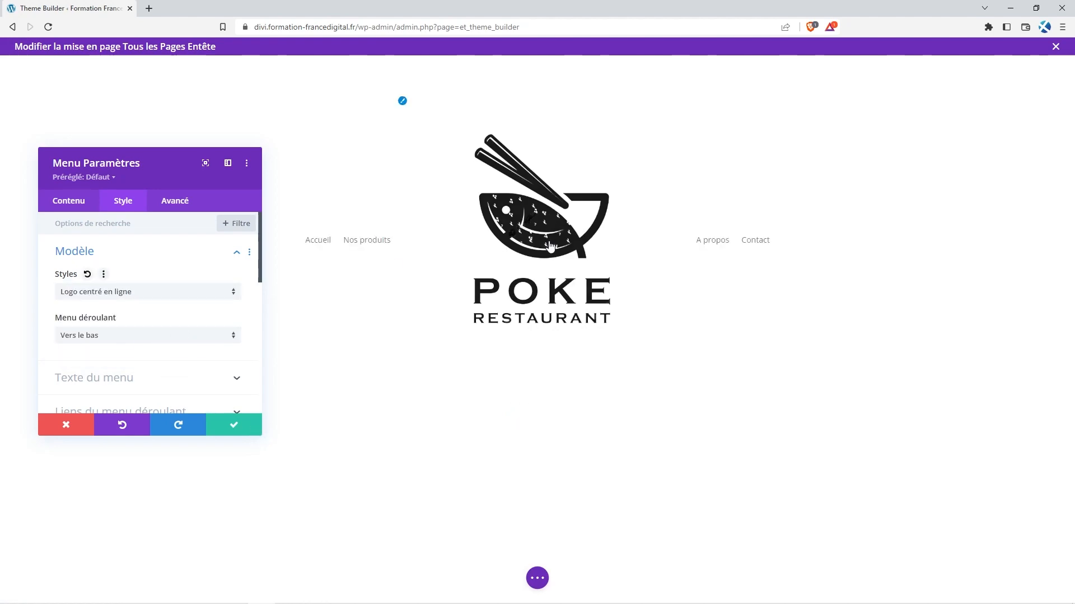
pyautogui.click(196, 297)
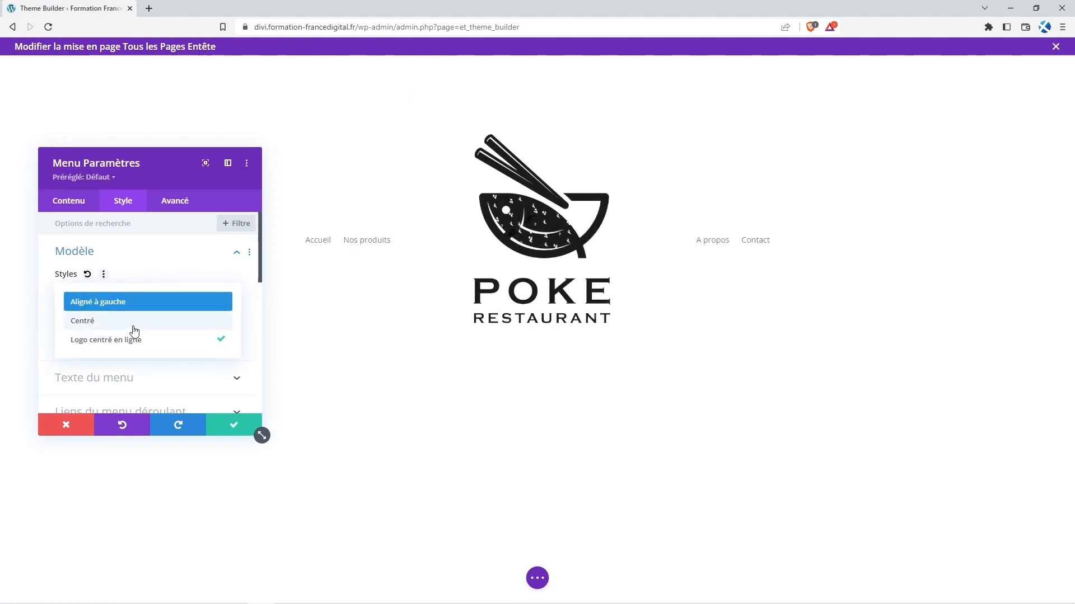
pyautogui.click(147, 303)
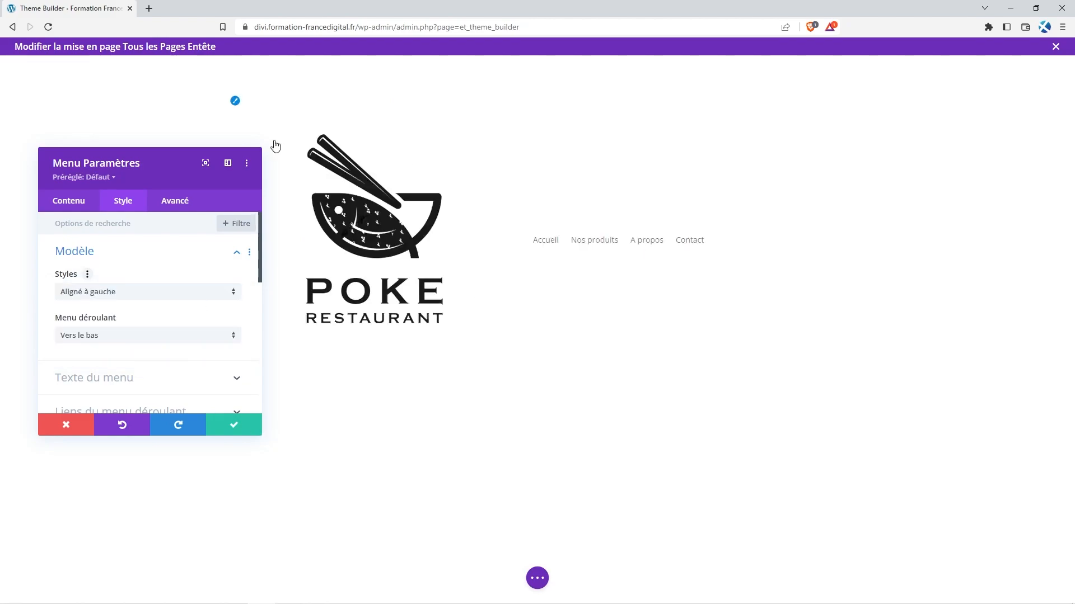
pyautogui.moveTo(110, 170); pyautogui.dragTo(90, 171)
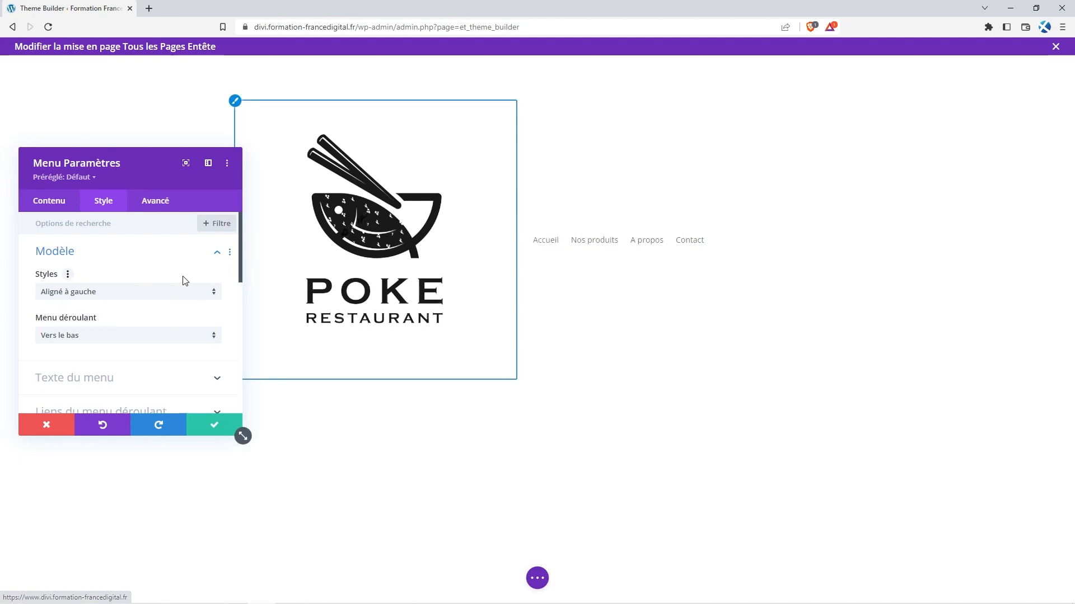
pyautogui.scroll(-1, 149, 315)
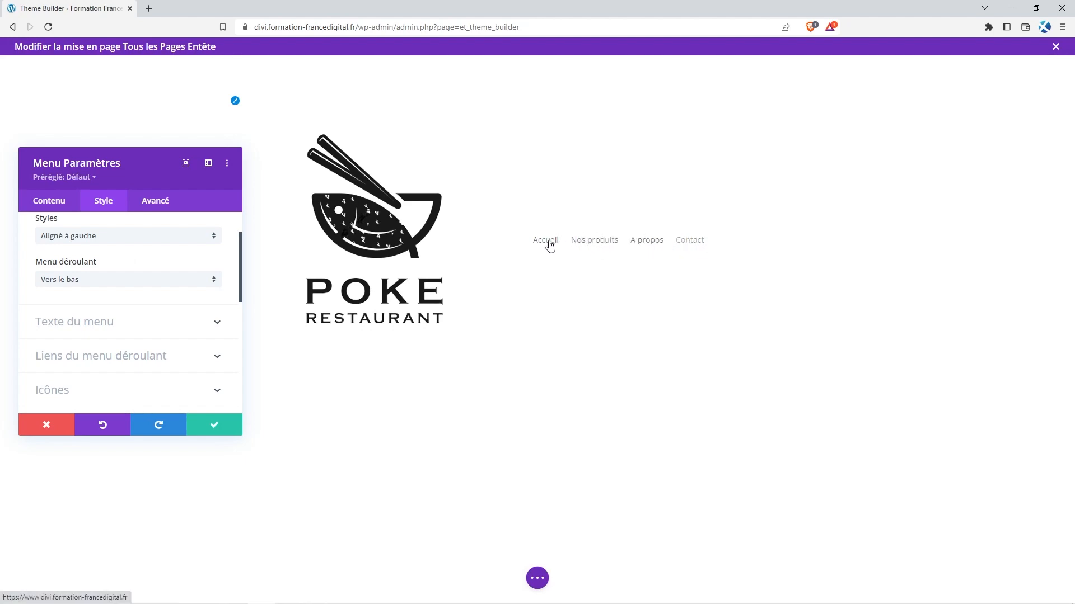
pyautogui.click(119, 285)
pyautogui.click(121, 292)
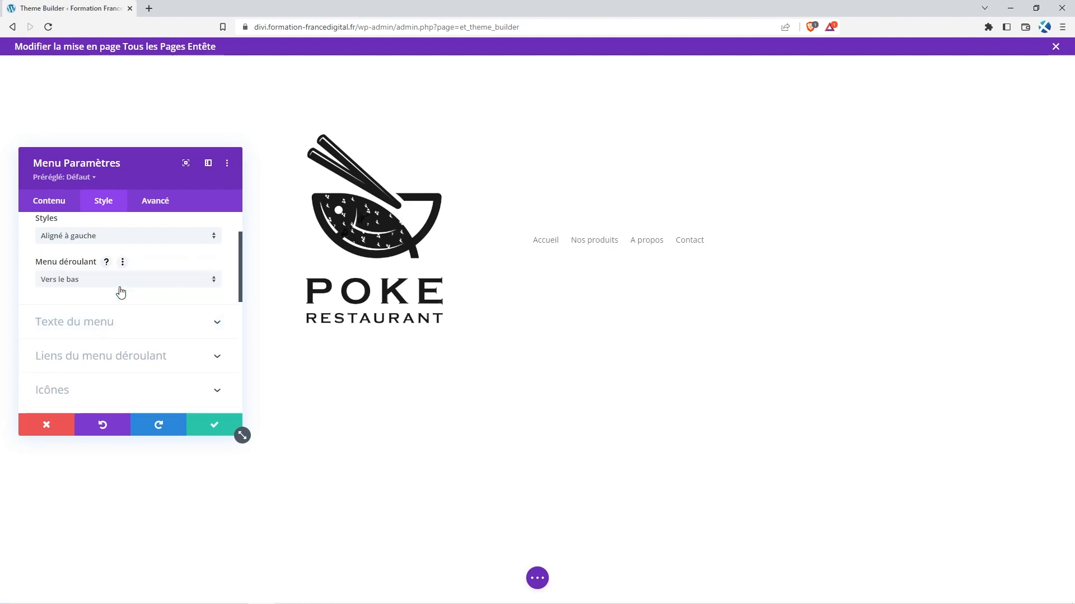
# - Set the menu text's active link colour to blue #0c71c3 and the menu font to Alef
pyautogui.click(163, 330)
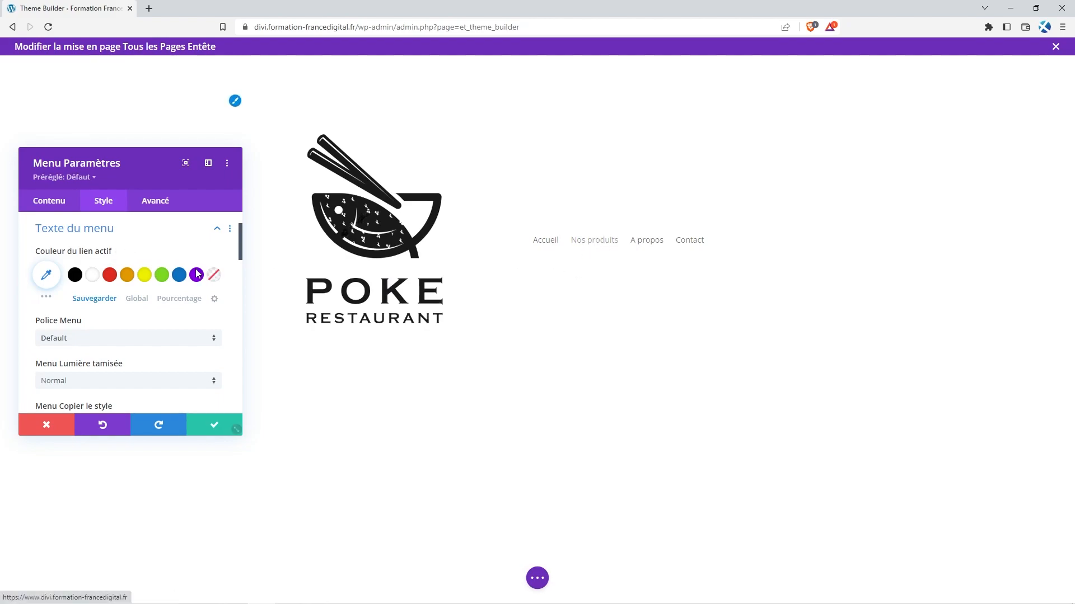
pyautogui.click(179, 275)
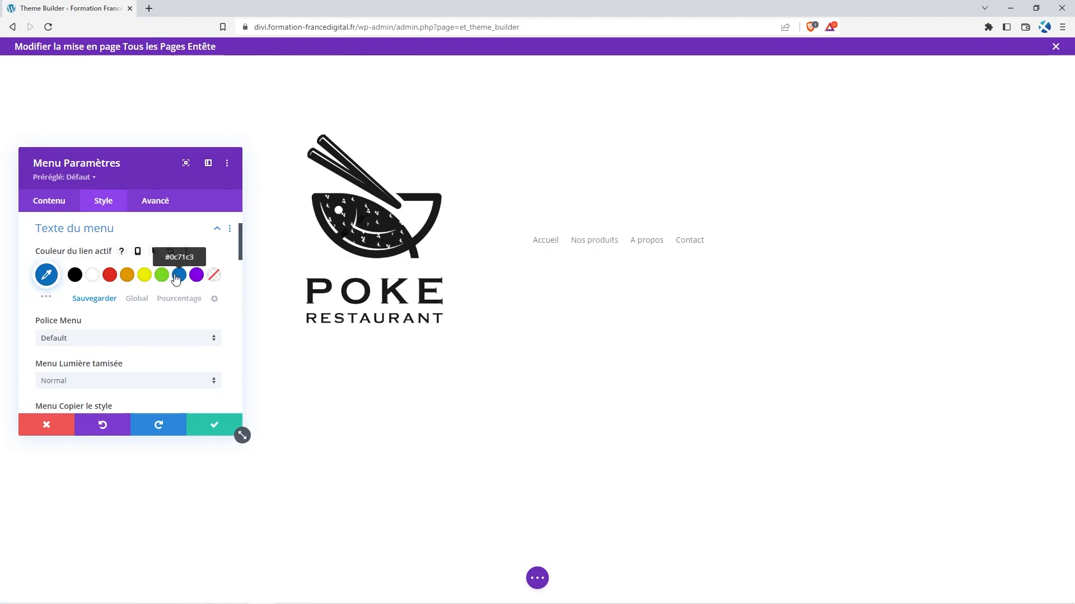
pyautogui.scroll(-1, 171, 280)
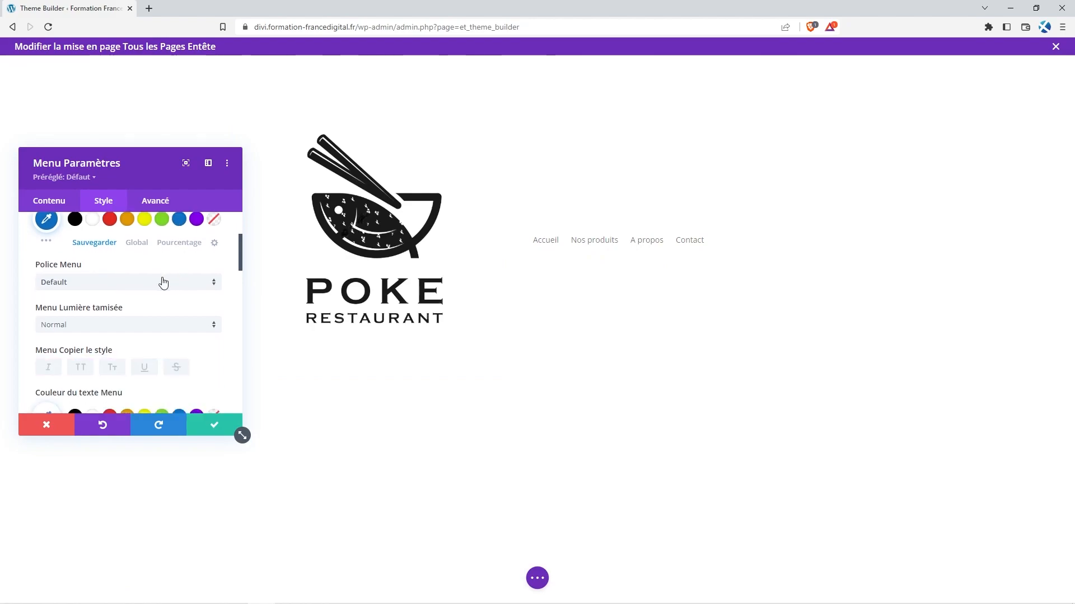
pyautogui.click(140, 290)
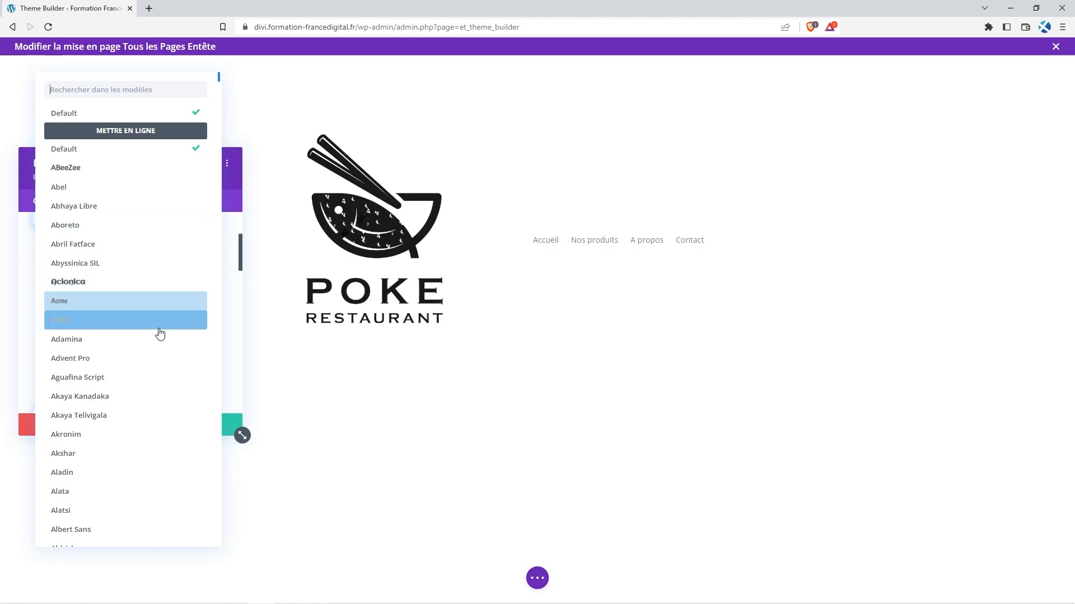
pyautogui.scroll(-5, 152, 330)
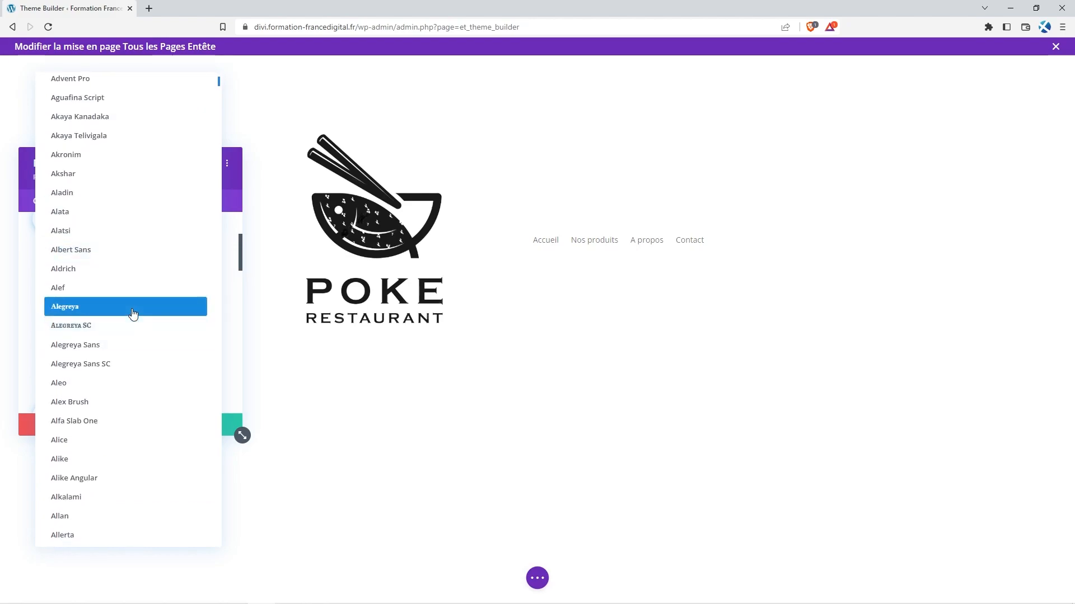
pyautogui.click(133, 292)
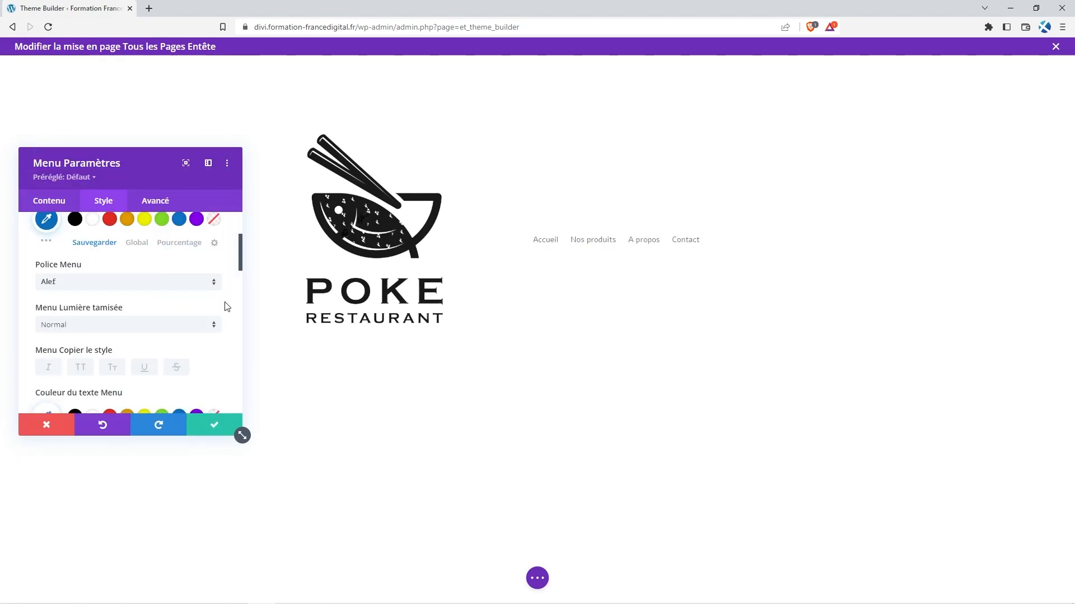
# - Format the menu text as uppercase and underlined
pyautogui.scroll(-3, 205, 302)
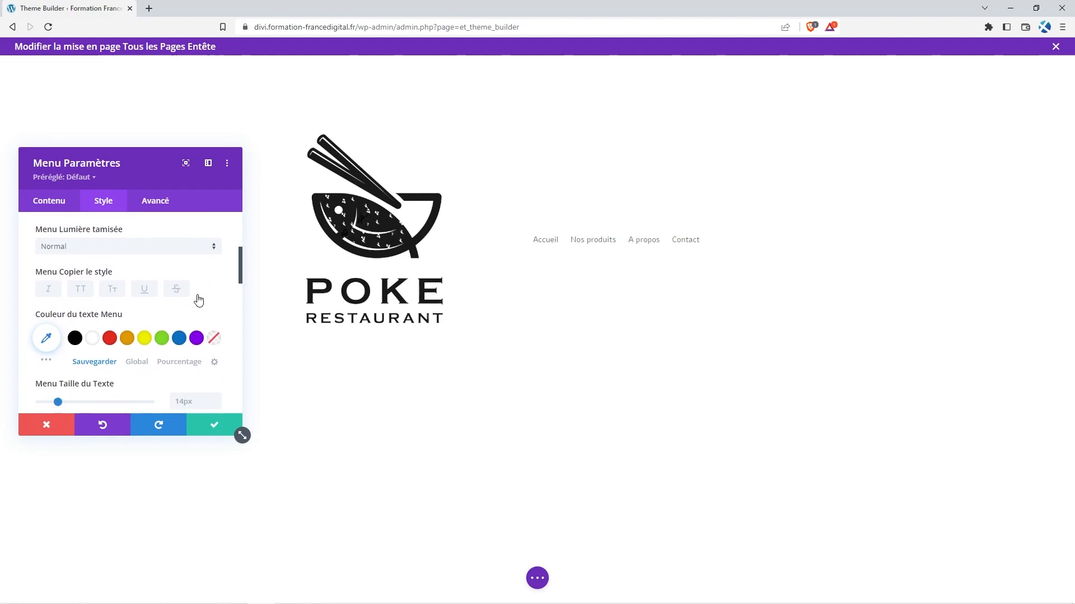
pyautogui.click(86, 258)
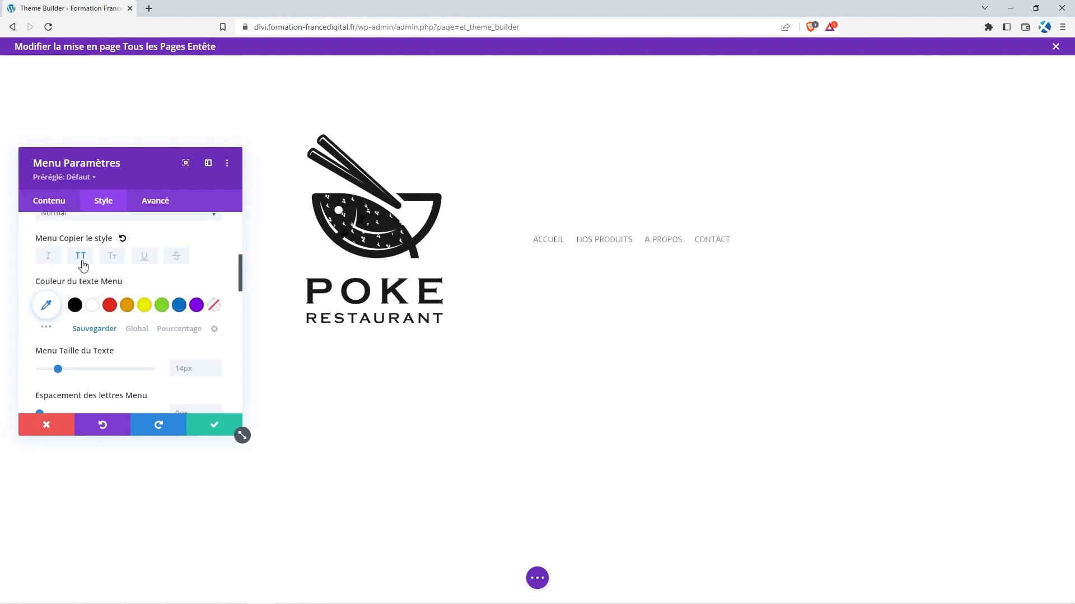
pyautogui.click(147, 257)
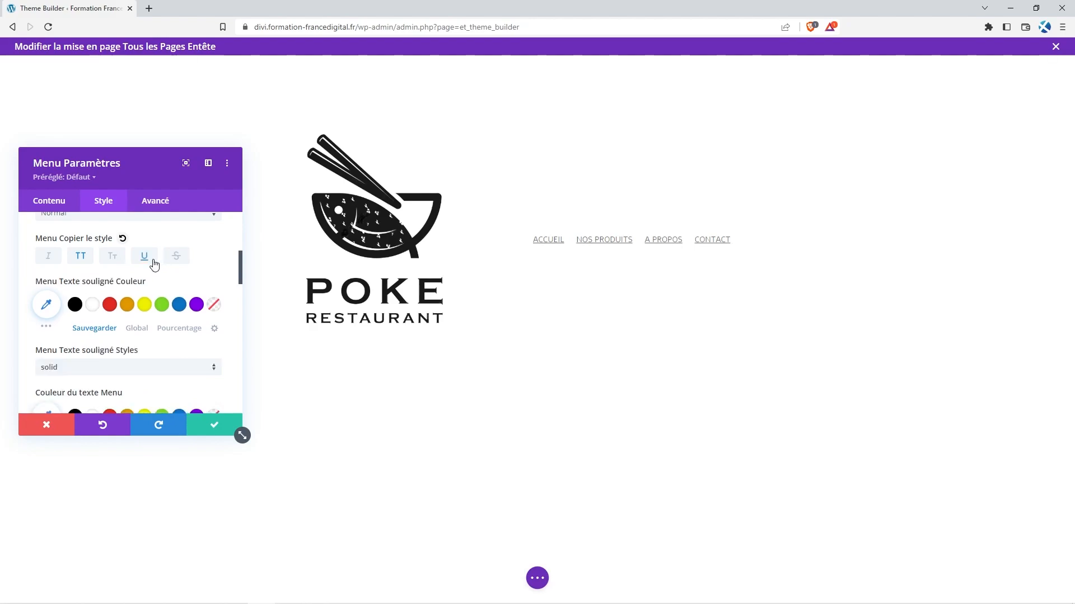
# - Remove the underline from the menu text and set the text to black at 15px
pyautogui.click(151, 261)
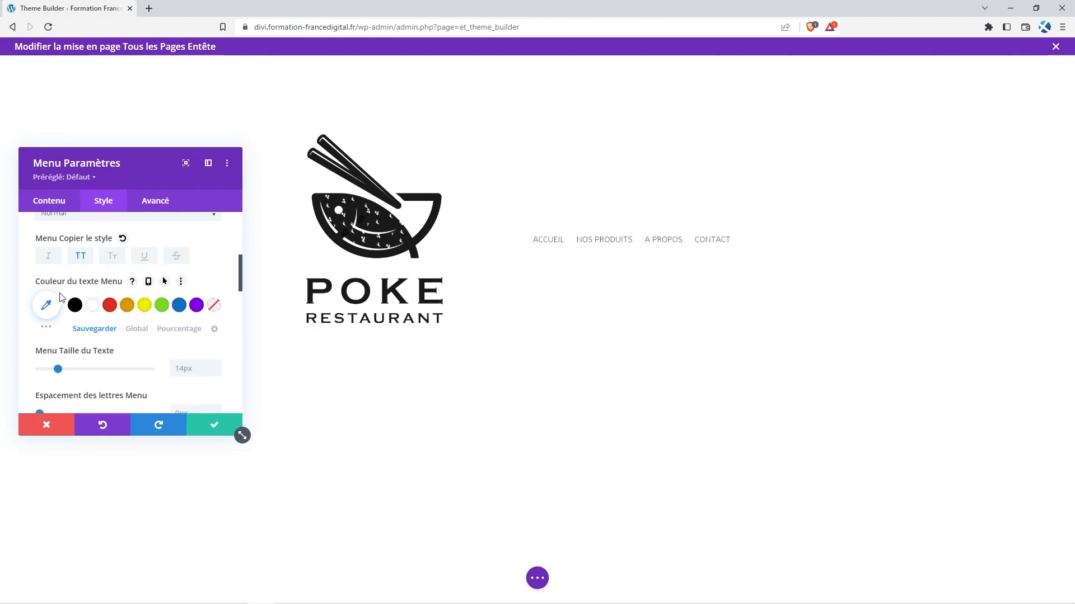
pyautogui.click(73, 307)
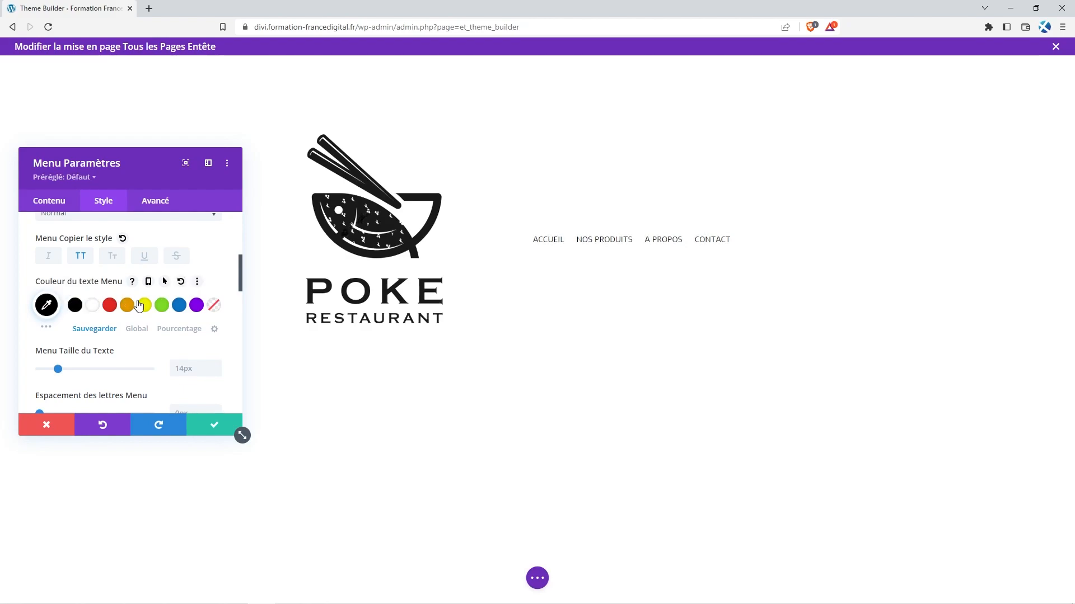
pyautogui.scroll(-1, 140, 308)
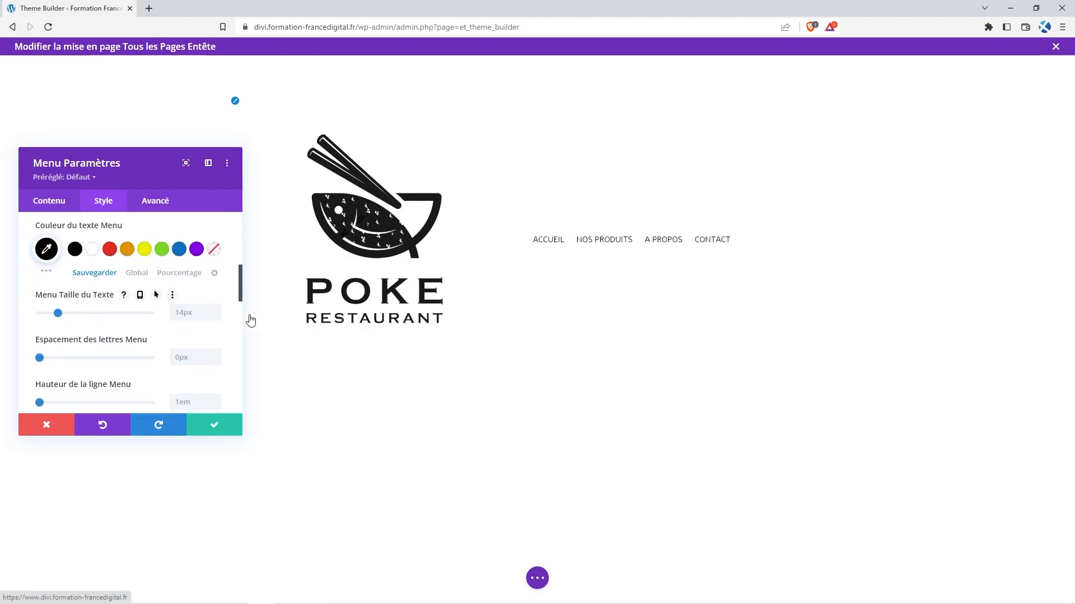
pyautogui.click(215, 310)
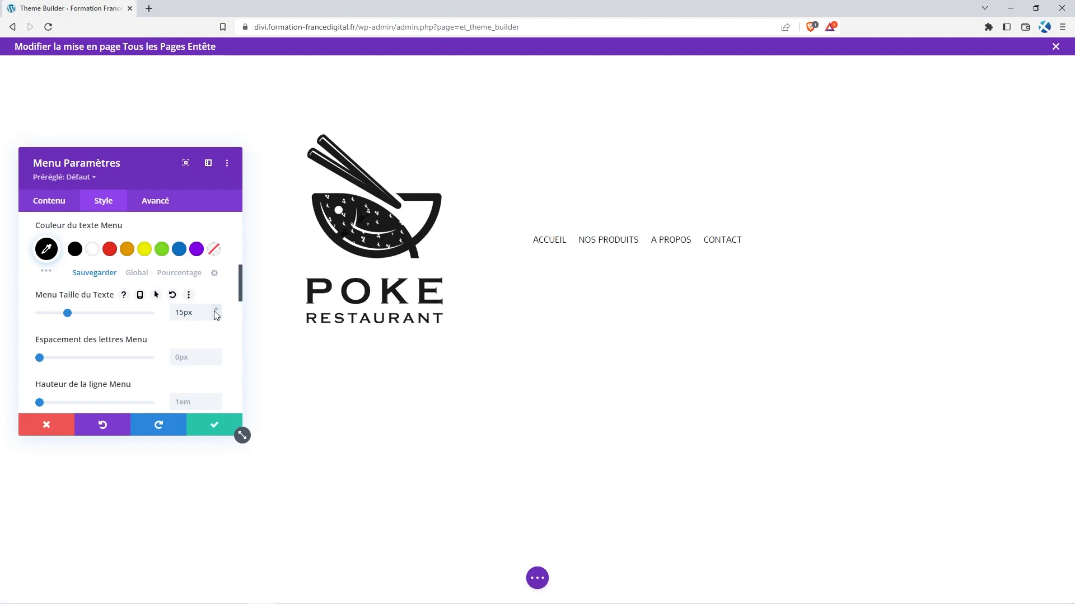
# - Align the menu text to the right
pyautogui.scroll(-1, 188, 336)
pyautogui.scroll(-2, 185, 332)
pyautogui.scroll(-2, 179, 335)
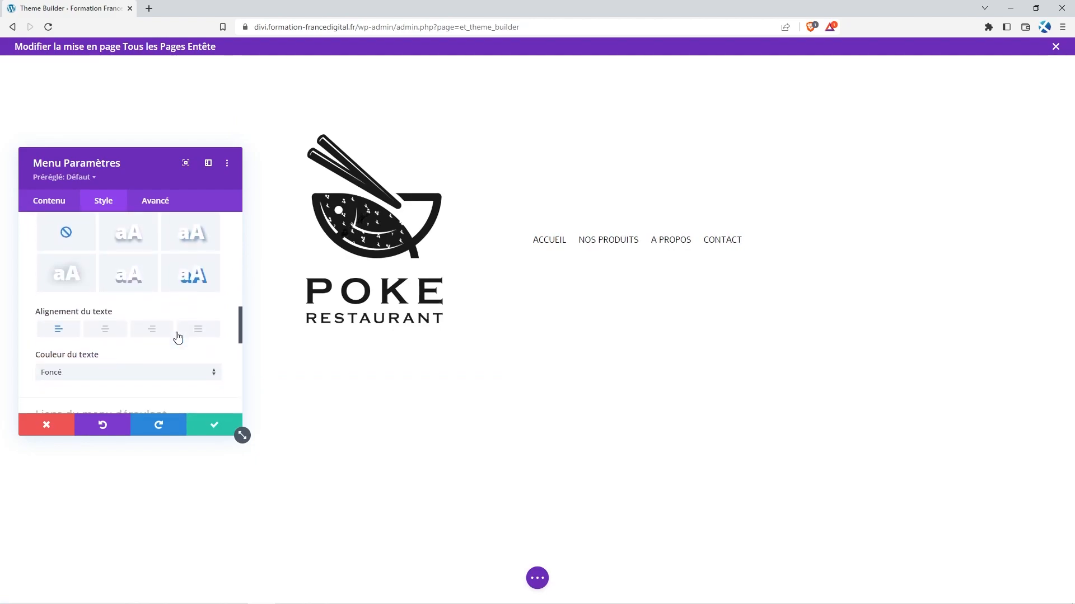
pyautogui.scroll(1, 154, 311)
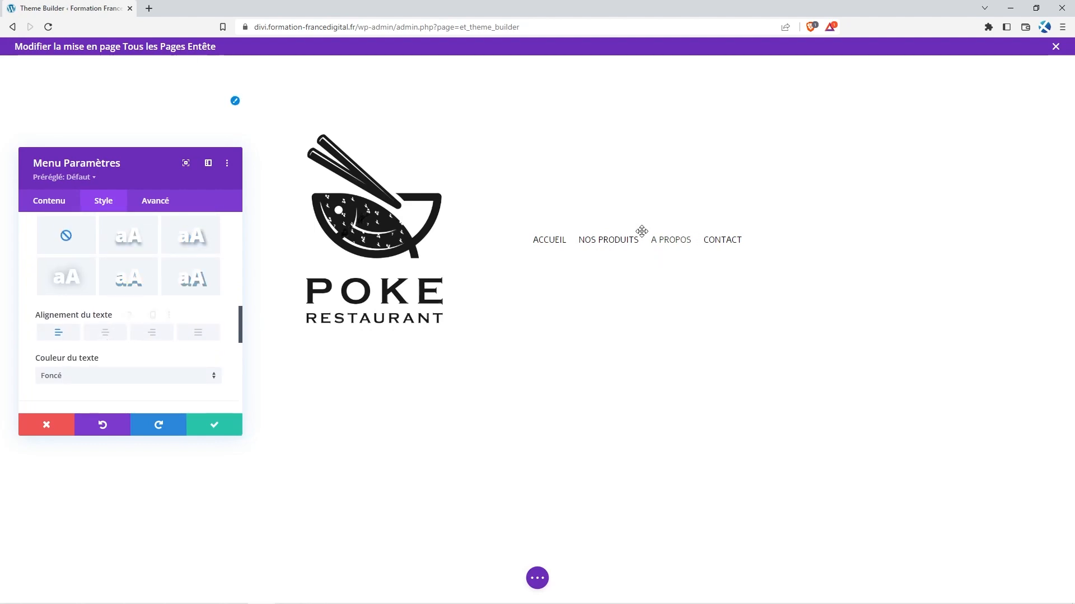
pyautogui.click(164, 337)
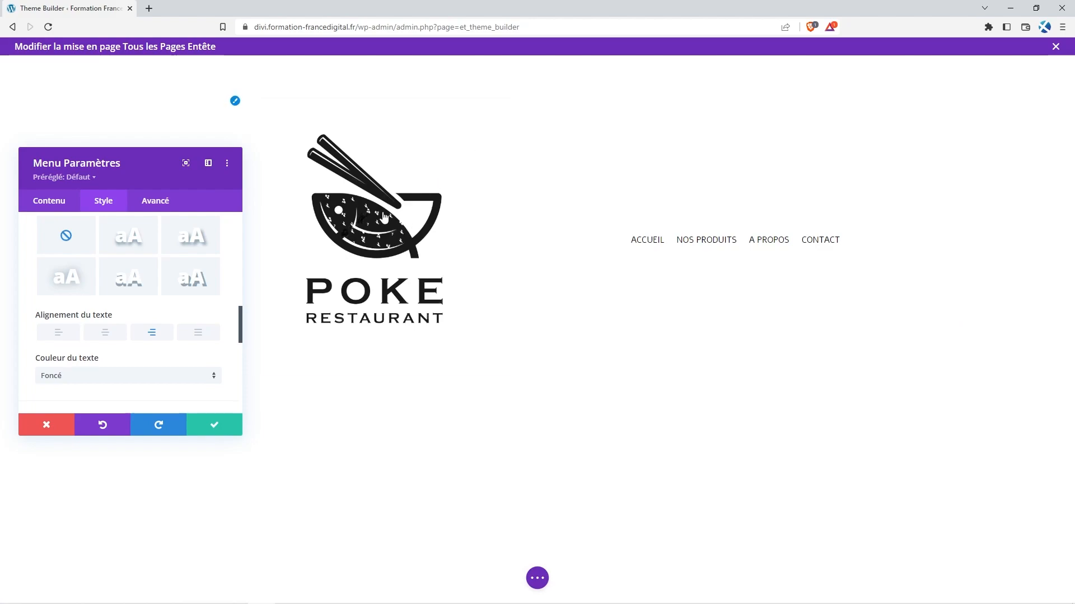
# - Examine the Menu module's style options for dropdown links (Liens du menu déroulant) and icons (Icônes)
pyautogui.scroll(-5, 134, 352)
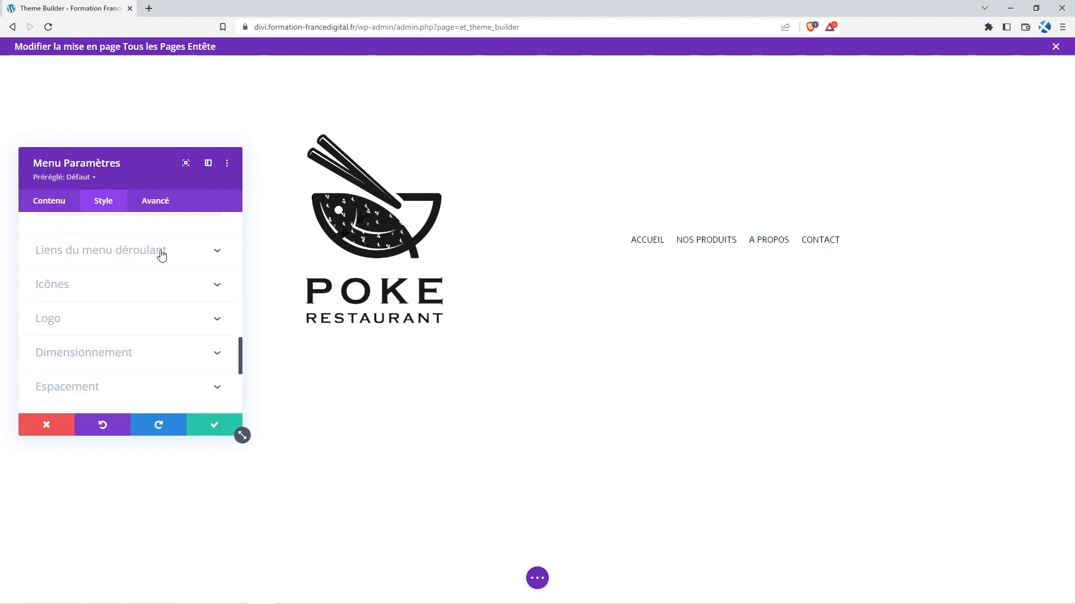
pyautogui.click(133, 255)
pyautogui.scroll(-5, 126, 280)
pyautogui.click(158, 235)
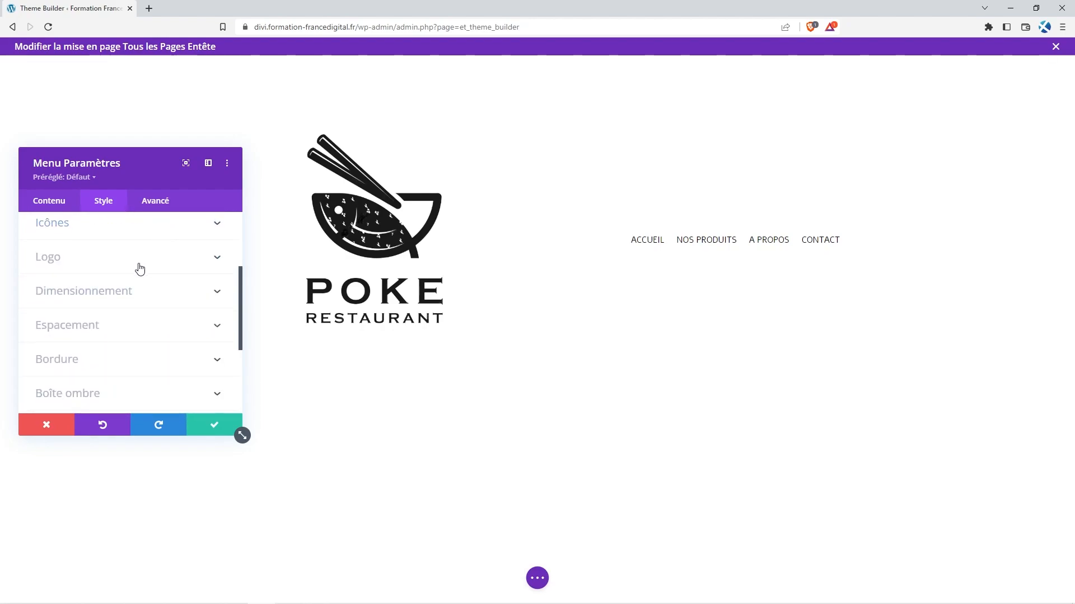
pyautogui.scroll(1, 141, 275)
pyautogui.click(148, 287)
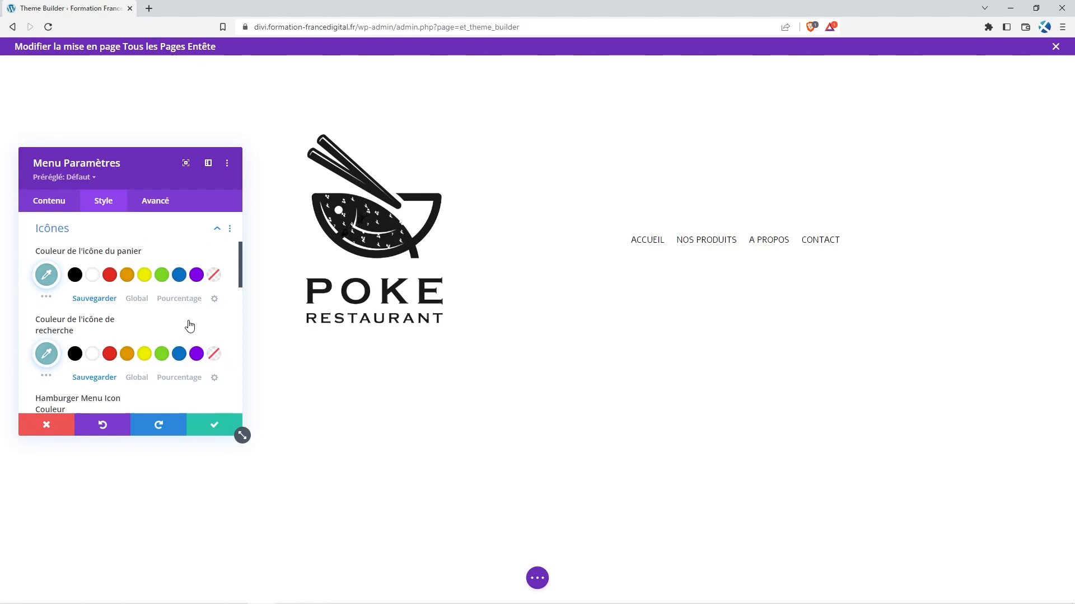
pyautogui.click(142, 234)
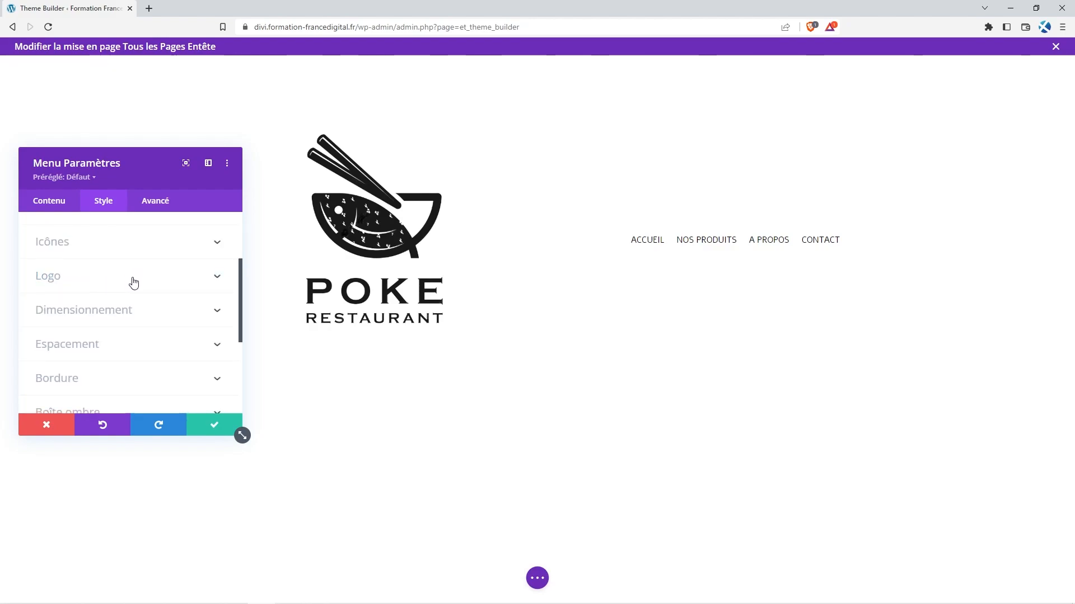
# - Set the logo width to 15% and save the Menu module's settings
pyautogui.scroll(-1, 140, 279)
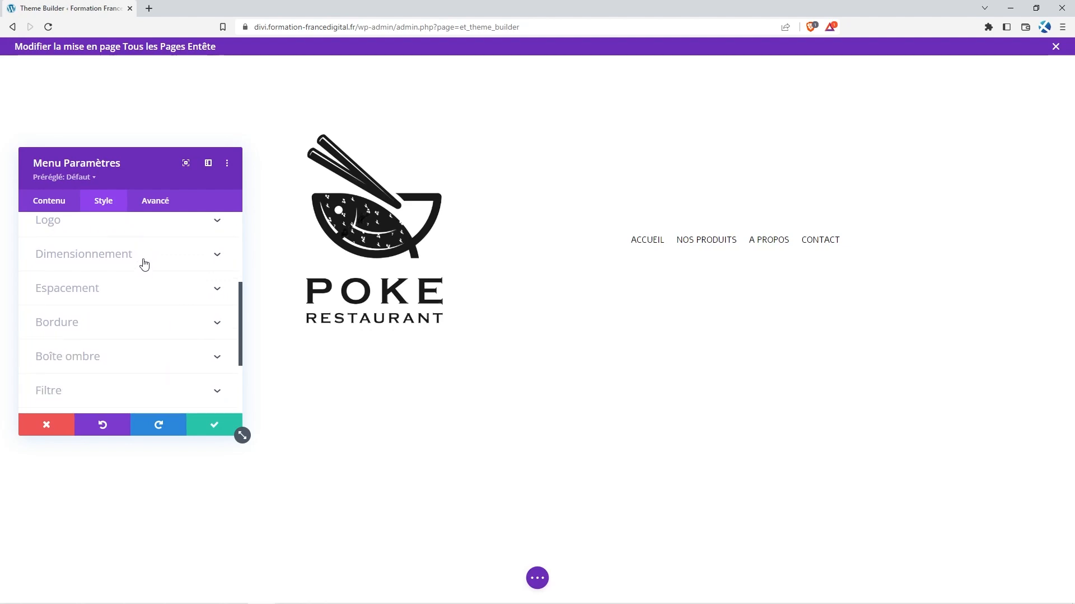
pyautogui.click(124, 255)
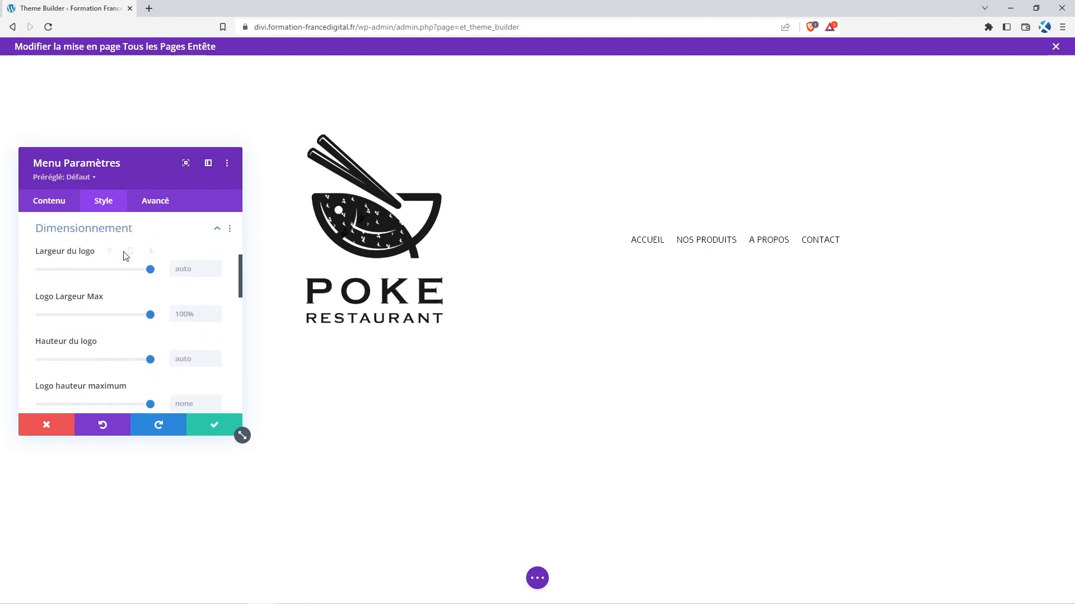
pyautogui.moveTo(150, 270); pyautogui.dragTo(58, 278)
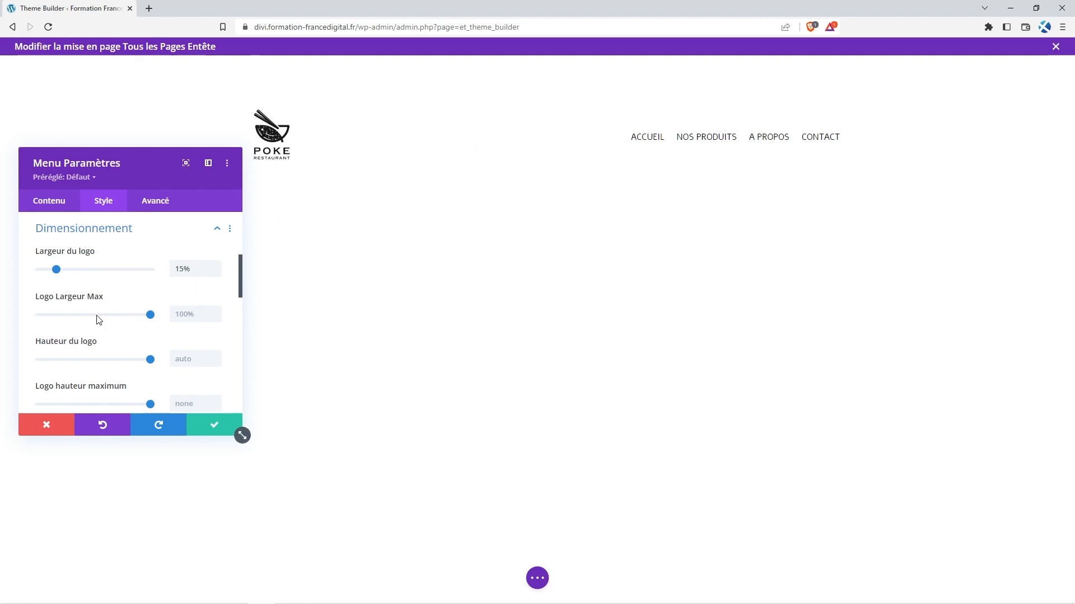
pyautogui.scroll(-6, 112, 315)
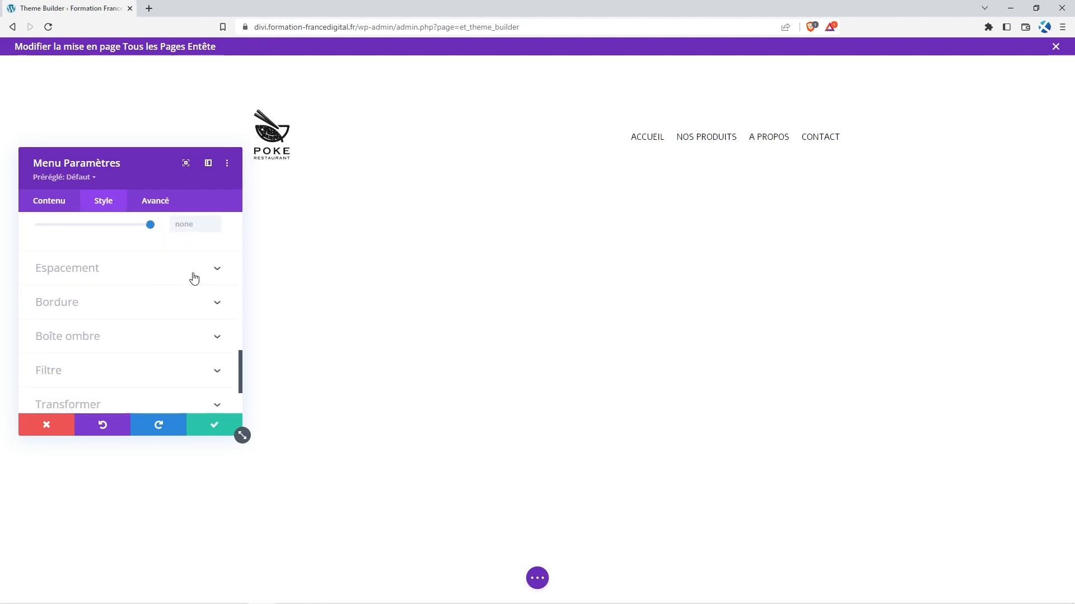
pyautogui.click(193, 276)
pyautogui.scroll(-4, 119, 288)
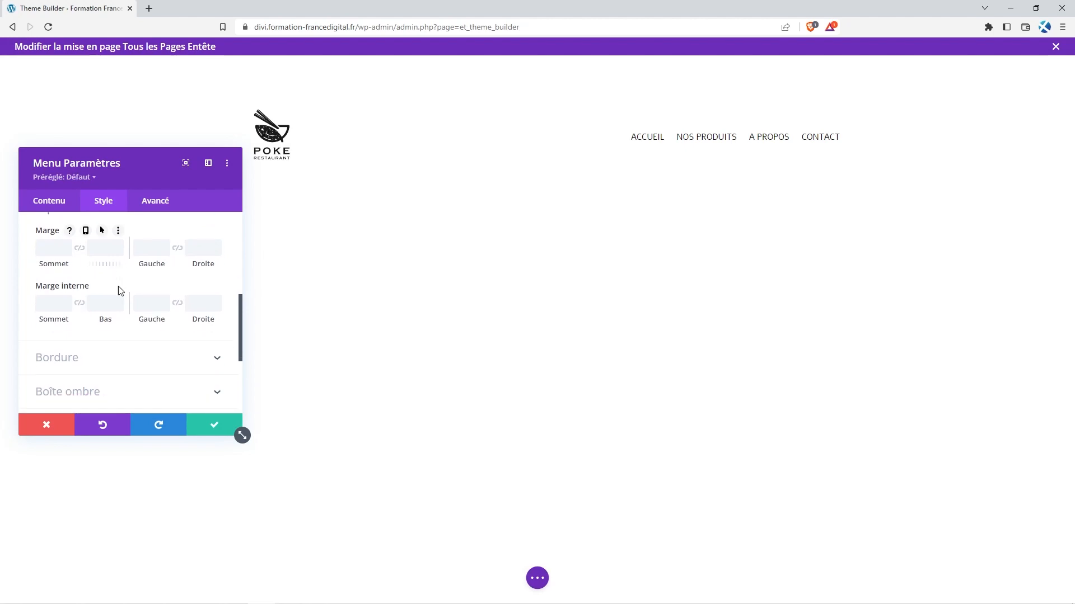
pyautogui.scroll(-1, 120, 290)
pyautogui.click(212, 425)
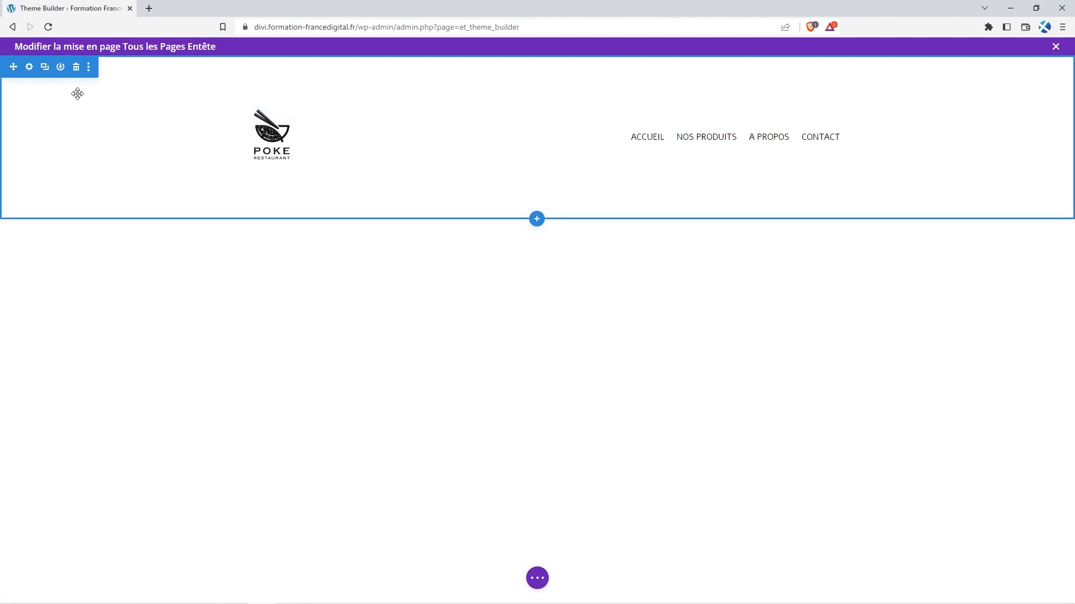
# - Set the header section's top and bottom margin and inner margin (Marge interne) to 0px, with each pair linked
pyautogui.click(28, 67)
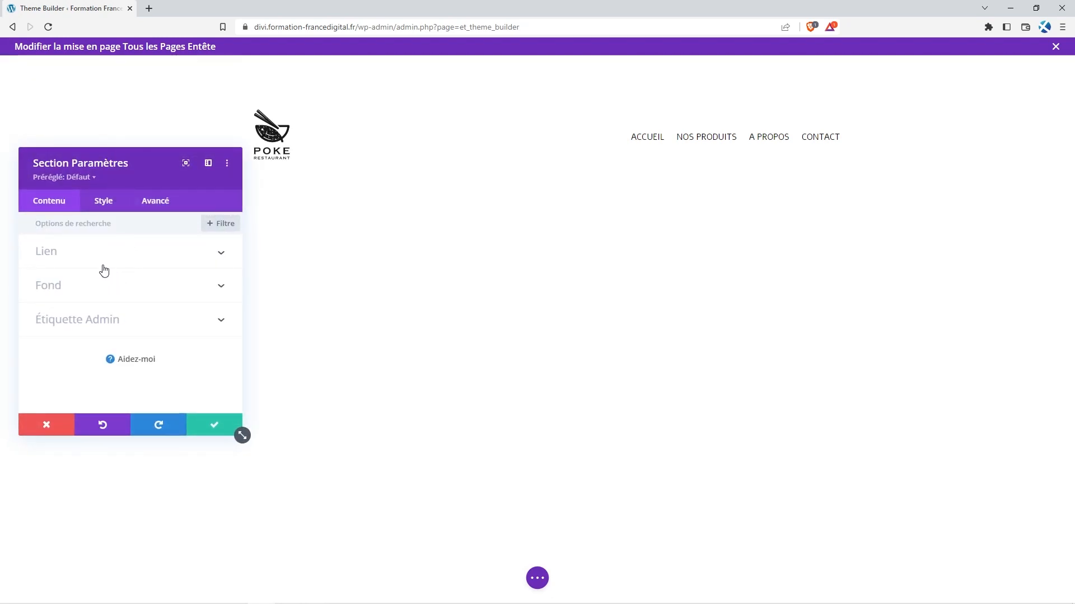
pyautogui.click(105, 202)
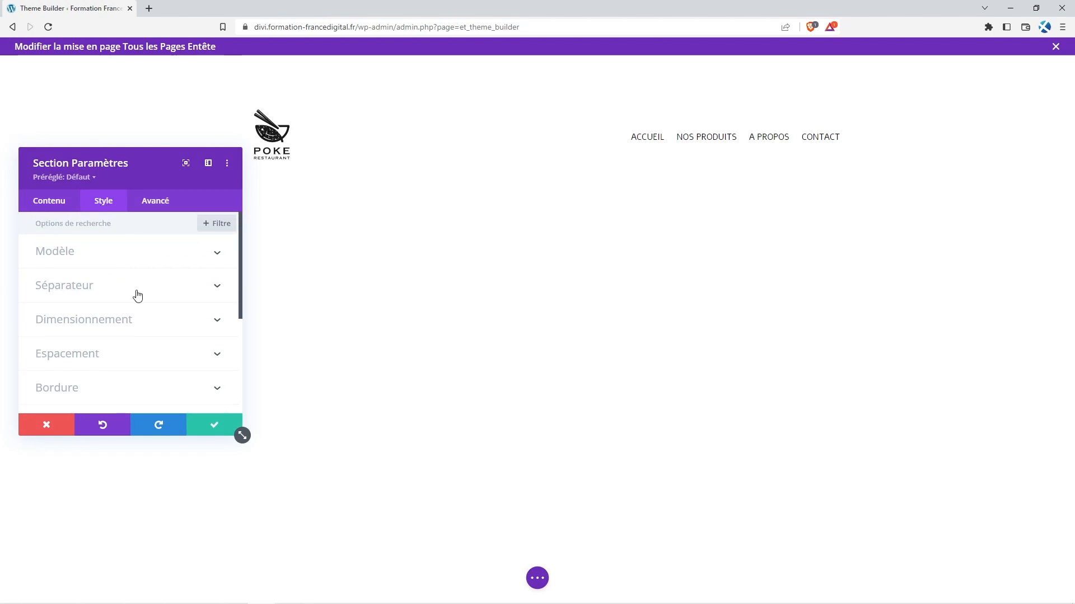
pyautogui.click(111, 354)
pyautogui.click(57, 271)
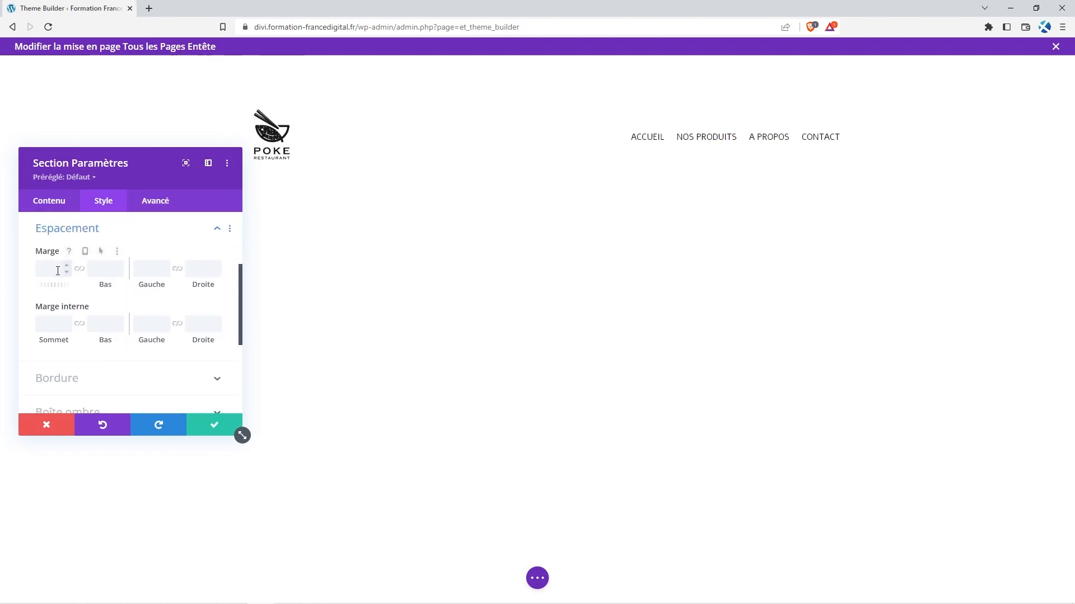
pyautogui.write('0px')
pyautogui.click(80, 269)
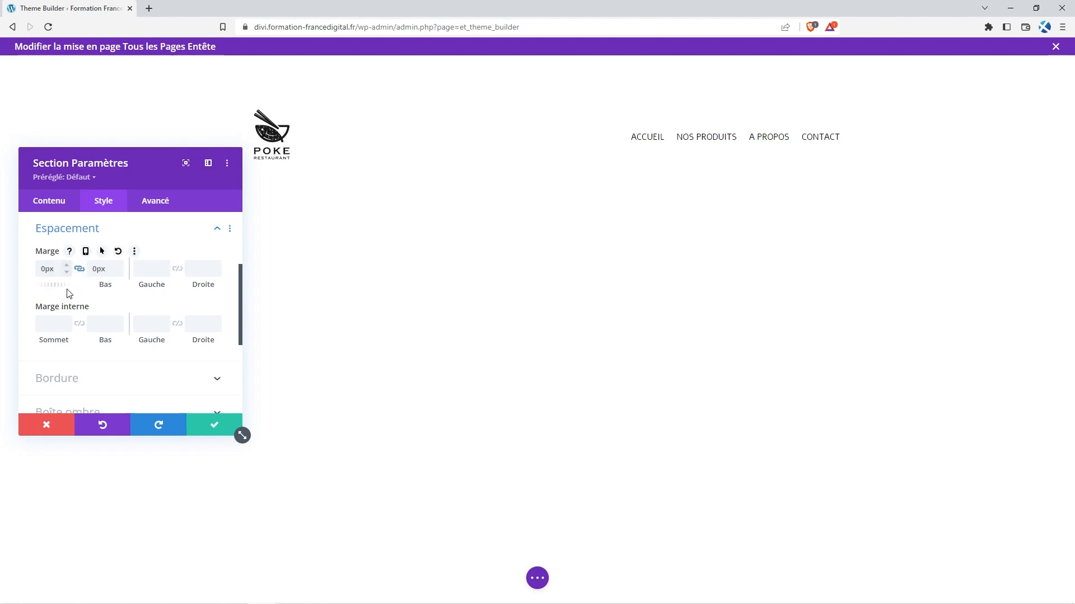
pyautogui.write('0')
pyautogui.click(80, 324)
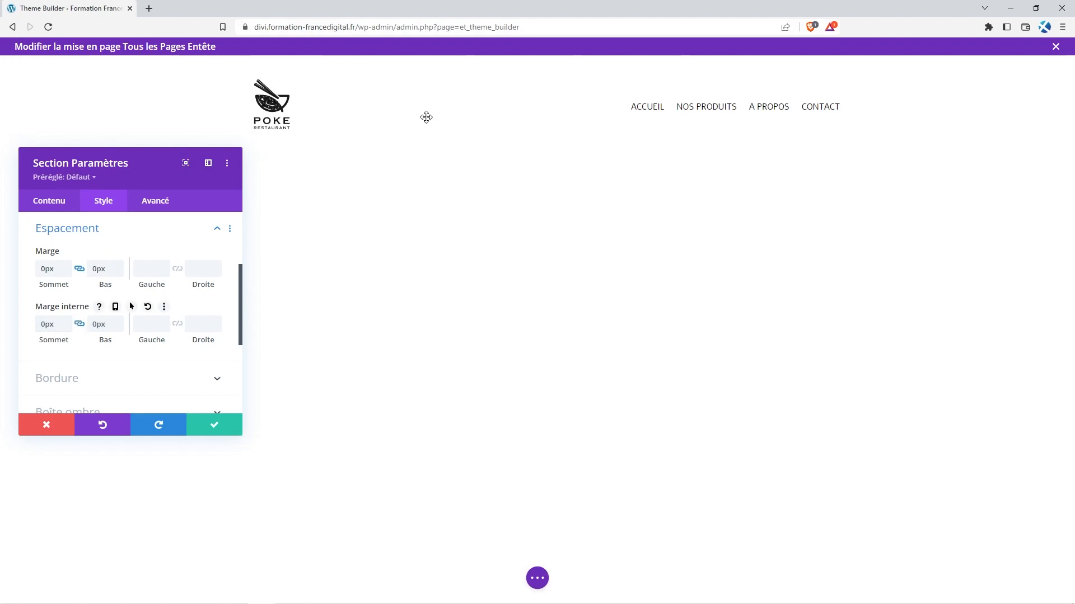
# - Give the section a green #7cda24 background, adjust the colour to #22e590, and save the section settings
pyautogui.click(42, 204)
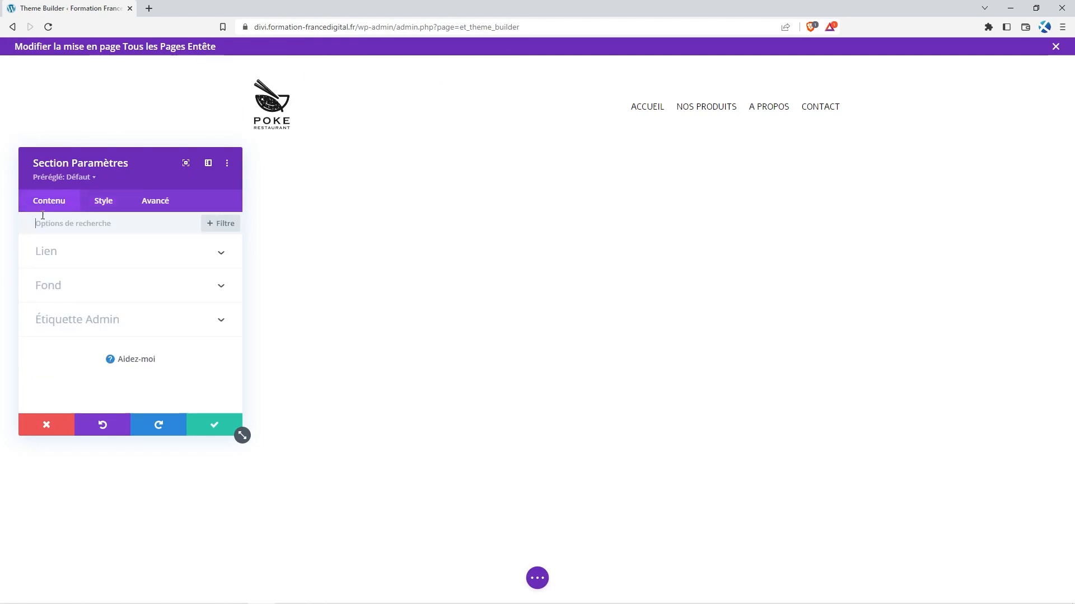
pyautogui.click(83, 285)
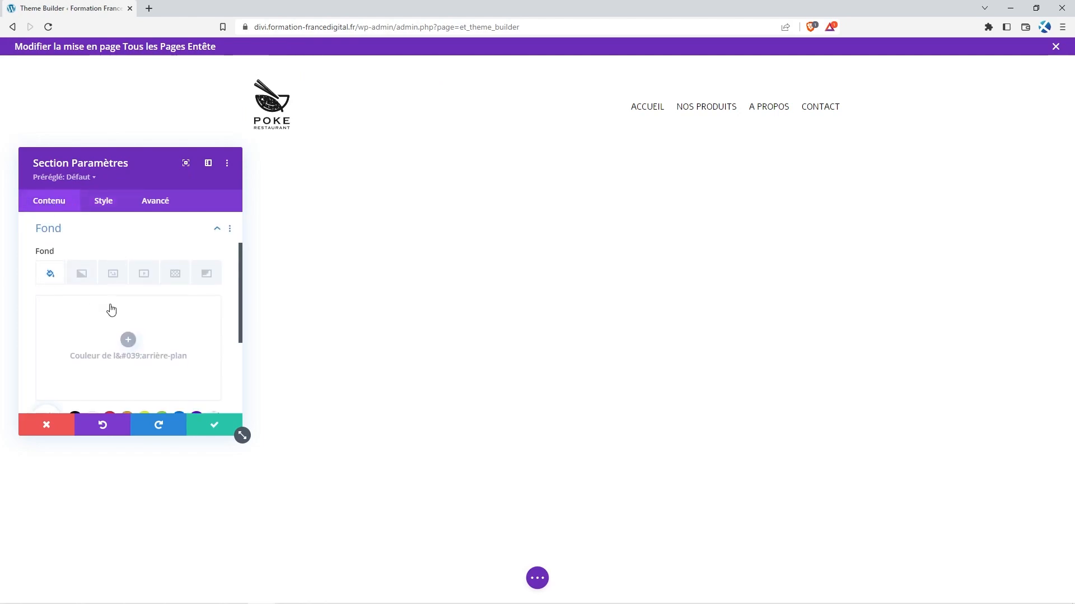
pyautogui.scroll(-1, 156, 377)
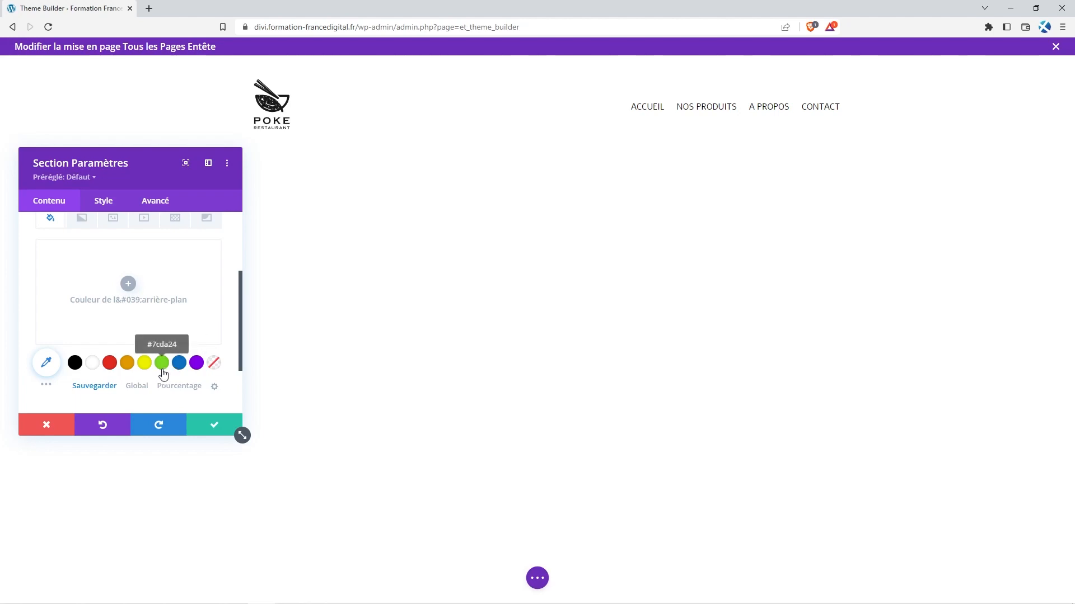
pyautogui.click(162, 370)
pyautogui.scroll(2, 158, 355)
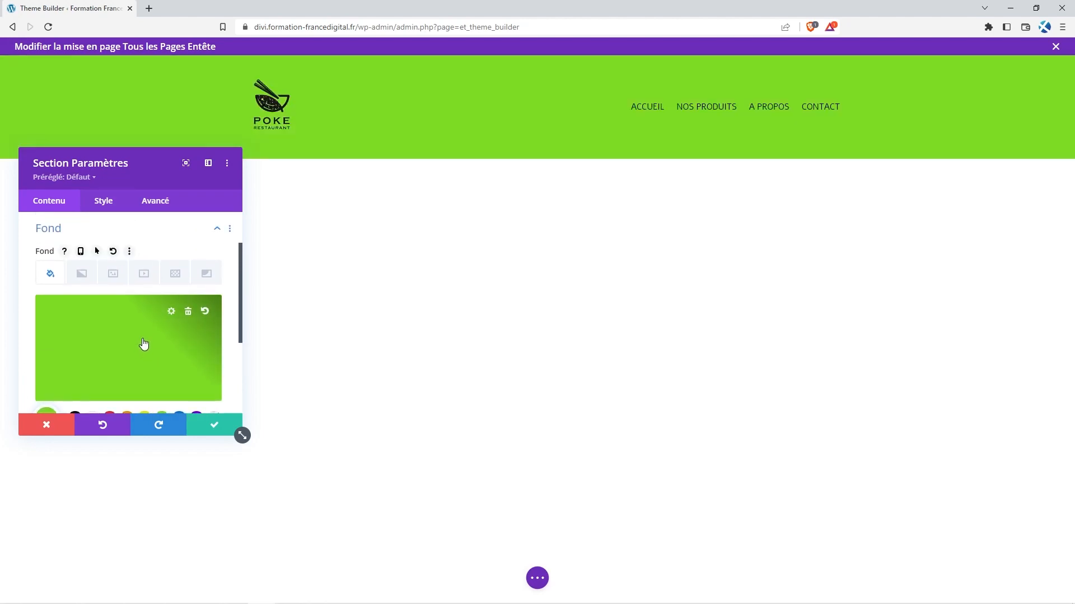
pyautogui.scroll(-2, 143, 343)
pyautogui.click(46, 363)
pyautogui.moveTo(92, 294); pyautogui.dragTo(116, 250)
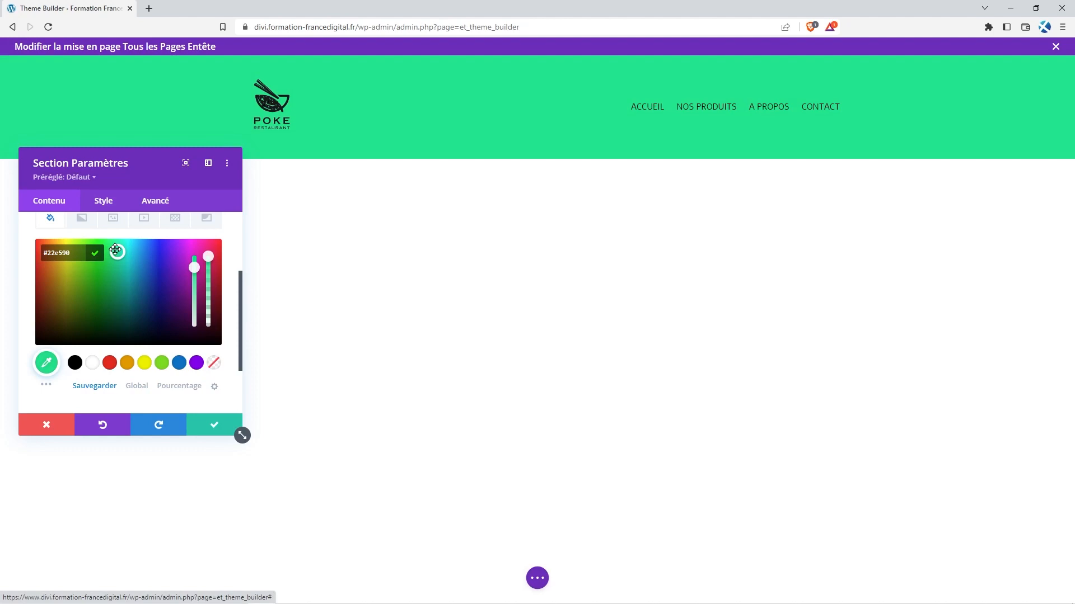
pyautogui.click(209, 428)
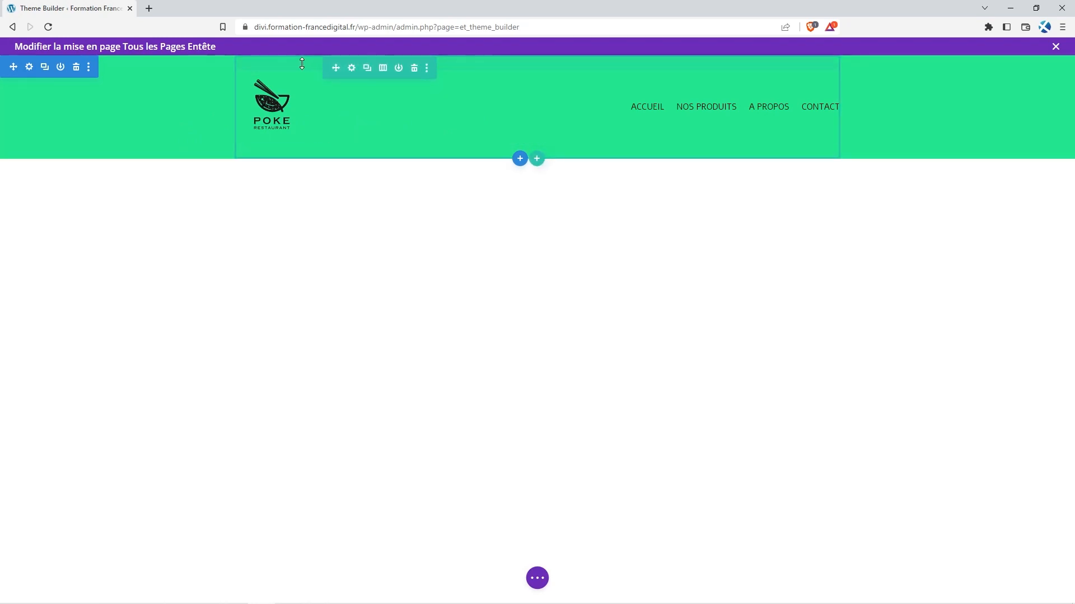
# - Set the row's linked top and bottom margin and inner margin to 0px, and save the row settings
pyautogui.click(353, 69)
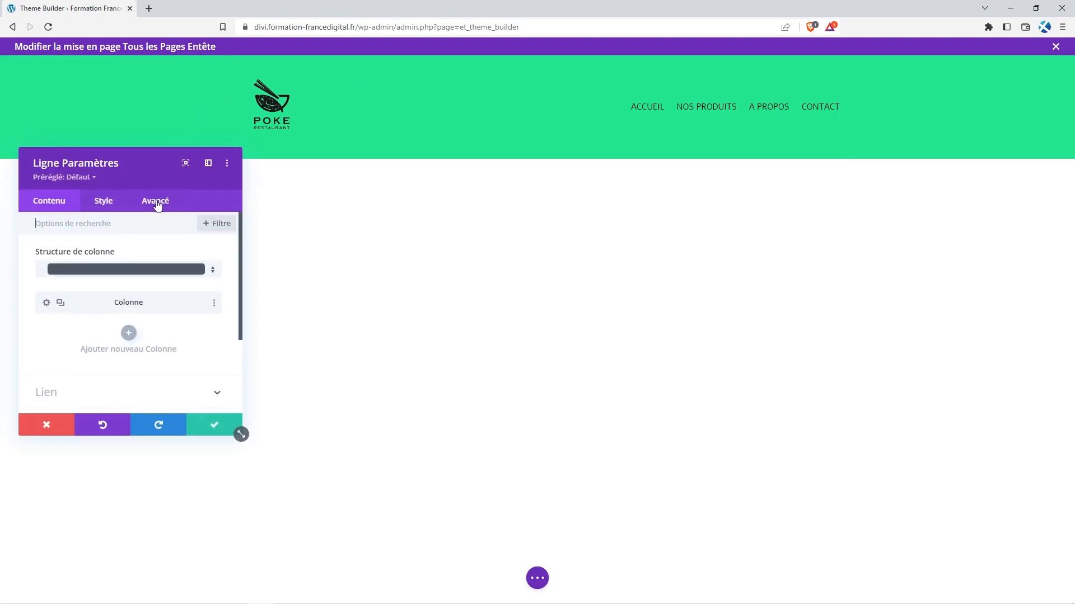
pyautogui.click(101, 211)
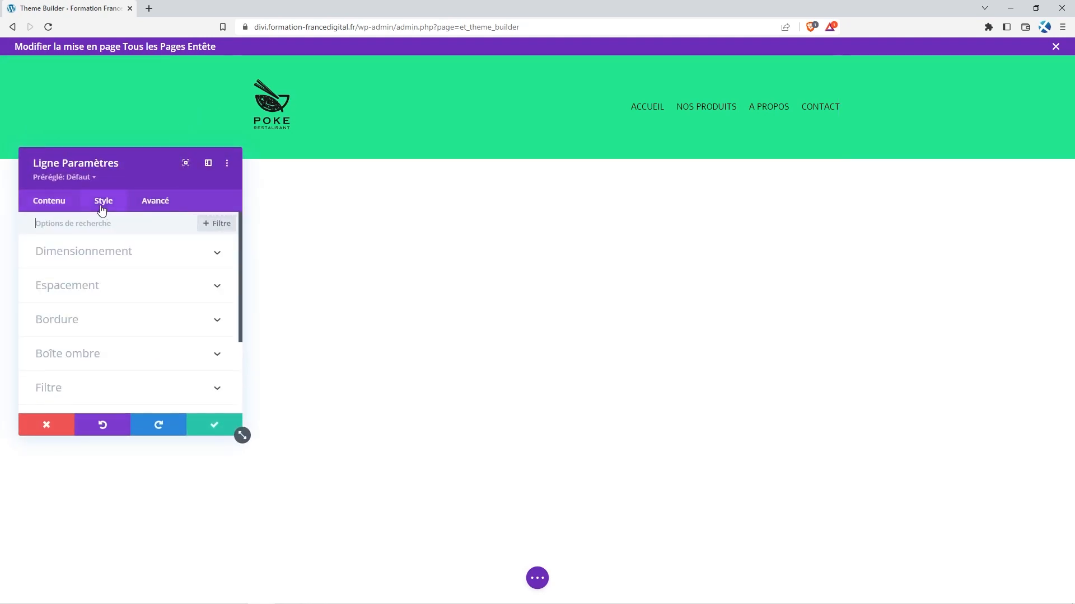
pyautogui.click(123, 300)
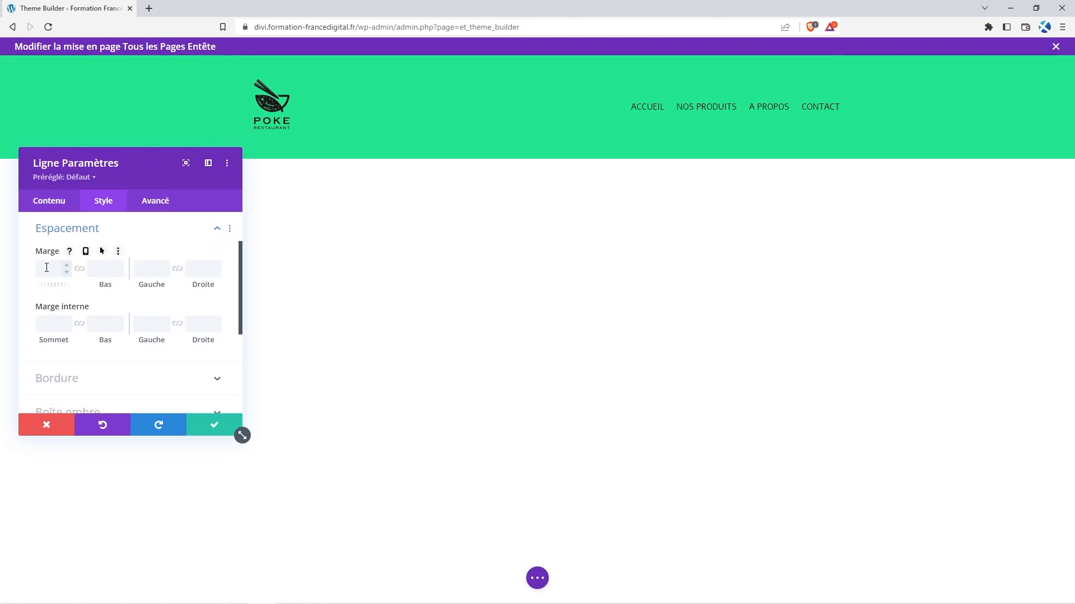
pyautogui.click(47, 267)
pyautogui.write('0')
pyautogui.click(79, 269)
pyautogui.click(50, 328)
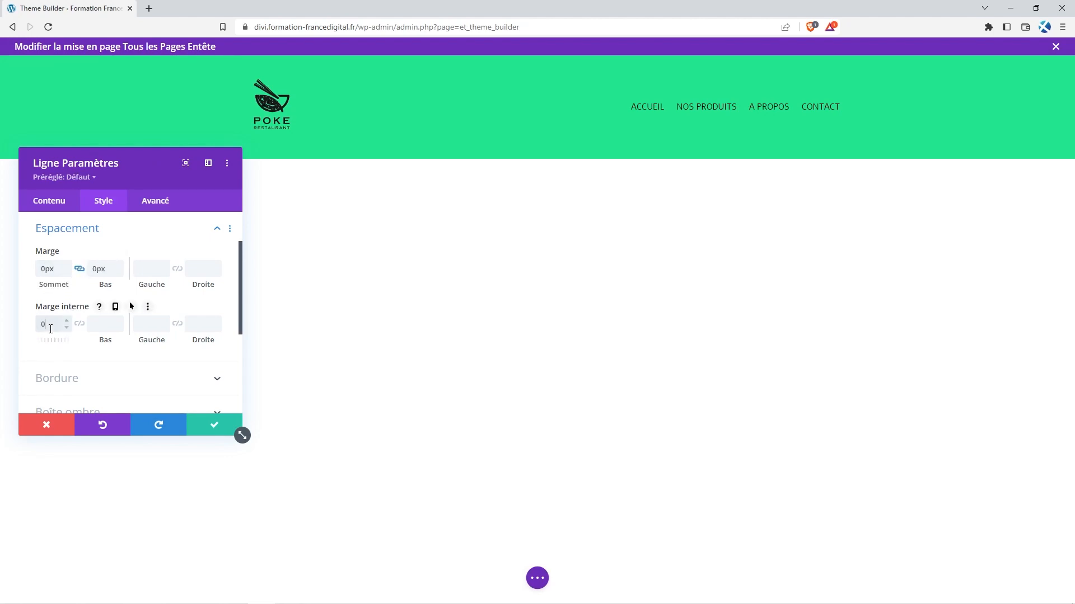
pyautogui.write('0')
pyautogui.click(79, 325)
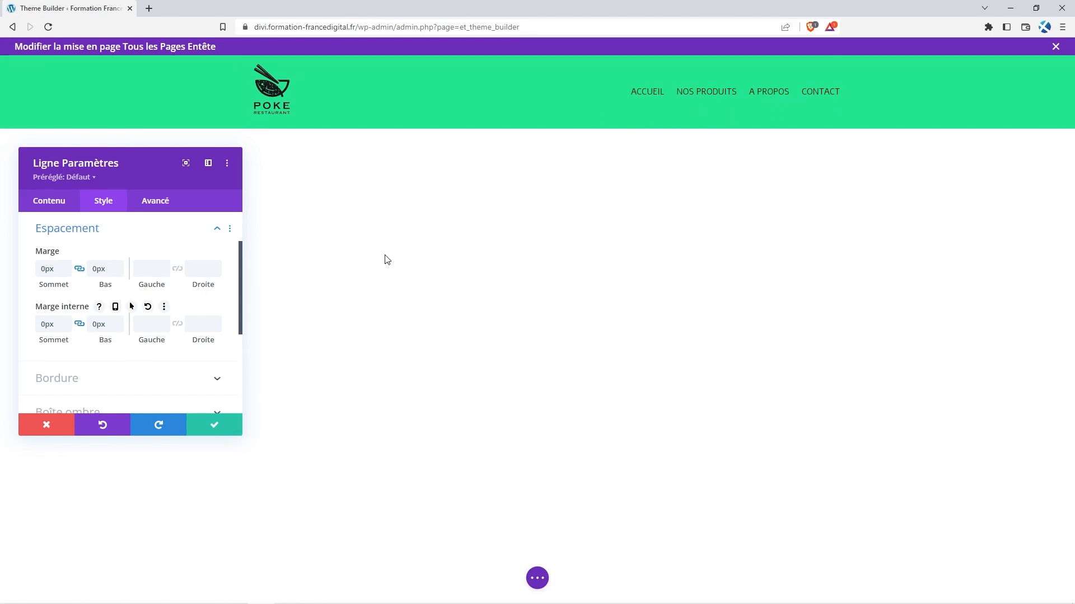
pyautogui.click(214, 426)
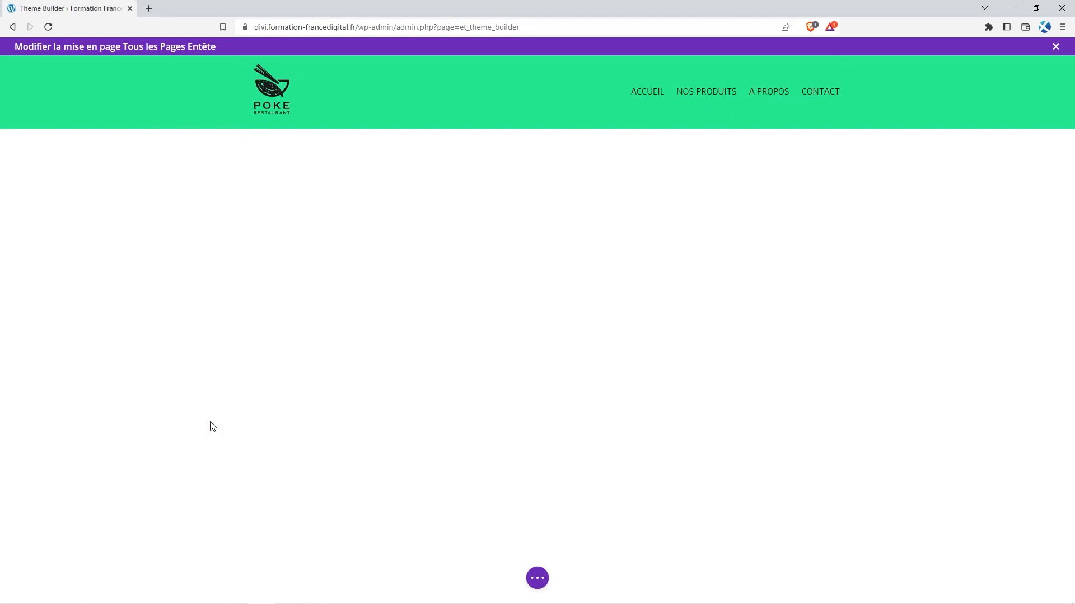
# - Save the custom header layout, close its editor and save the Theme Builder changes
pyautogui.click(537, 579)
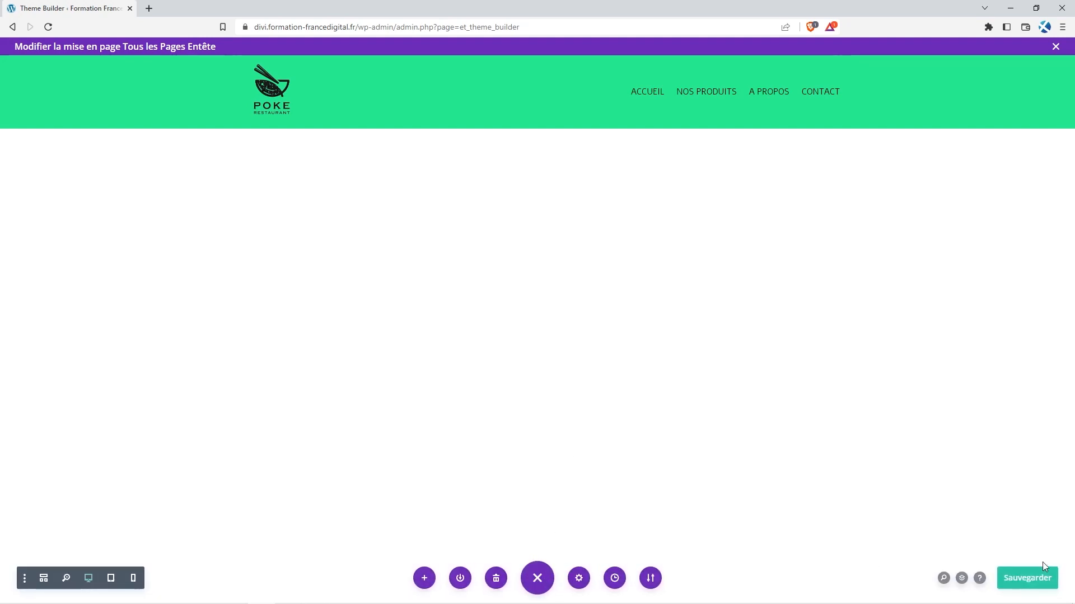
pyautogui.click(1032, 580)
pyautogui.click(1056, 47)
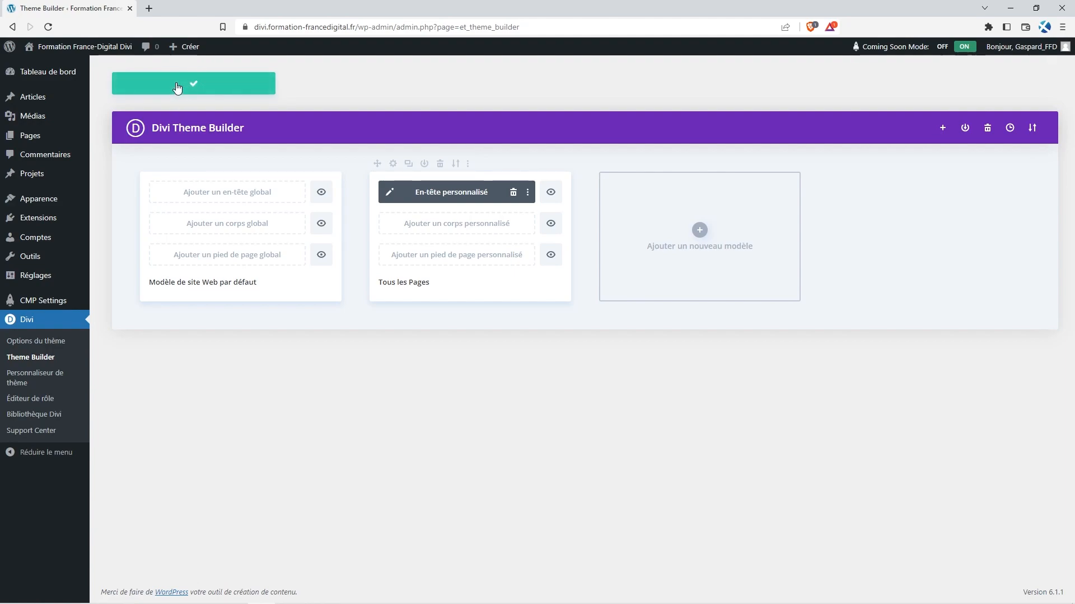
# - Open the live site in a new browser tab and examine the header on the home page
pyautogui.moveTo(94, 49)
pyautogui.rightClick(52, 69)
pyautogui.click(89, 76)
pyautogui.click(191, 6)
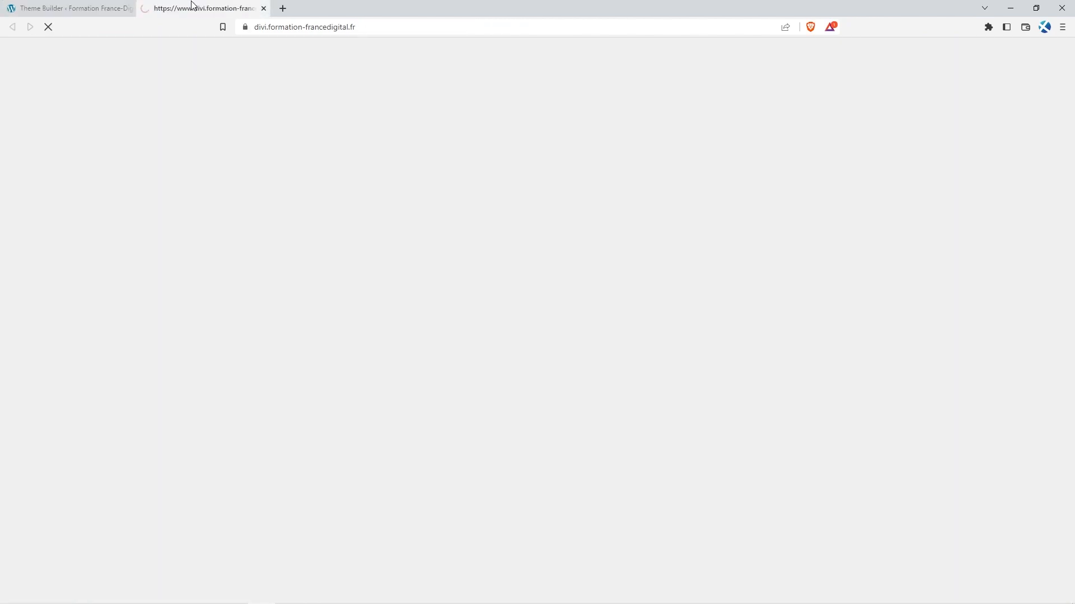
pyautogui.scroll(-4, 594, 211)
pyautogui.scroll(4, 594, 210)
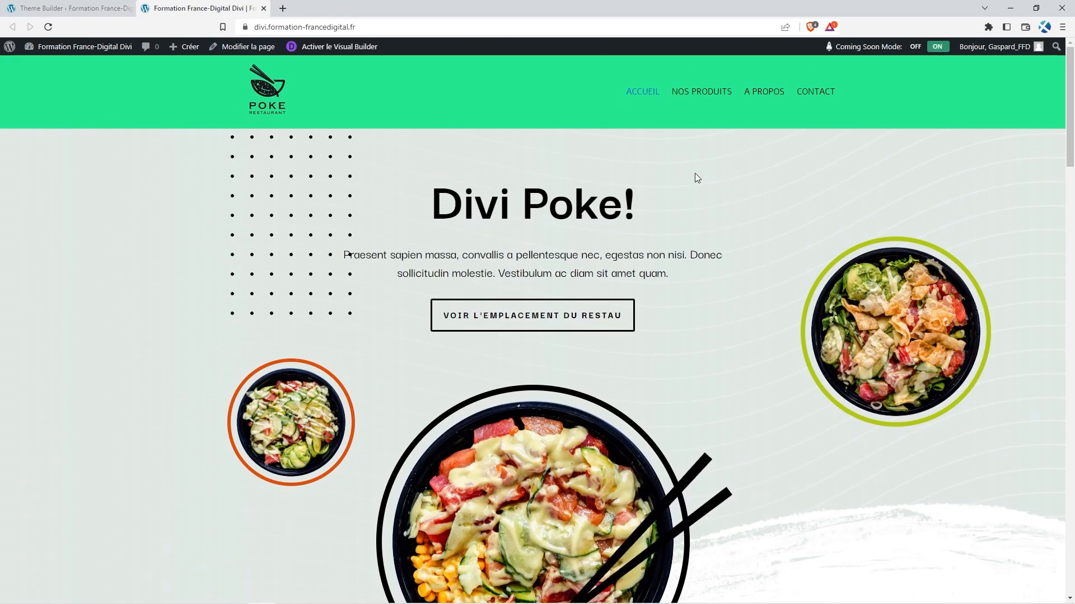
pyautogui.scroll(-8, 696, 175)
pyautogui.scroll(8, 694, 182)
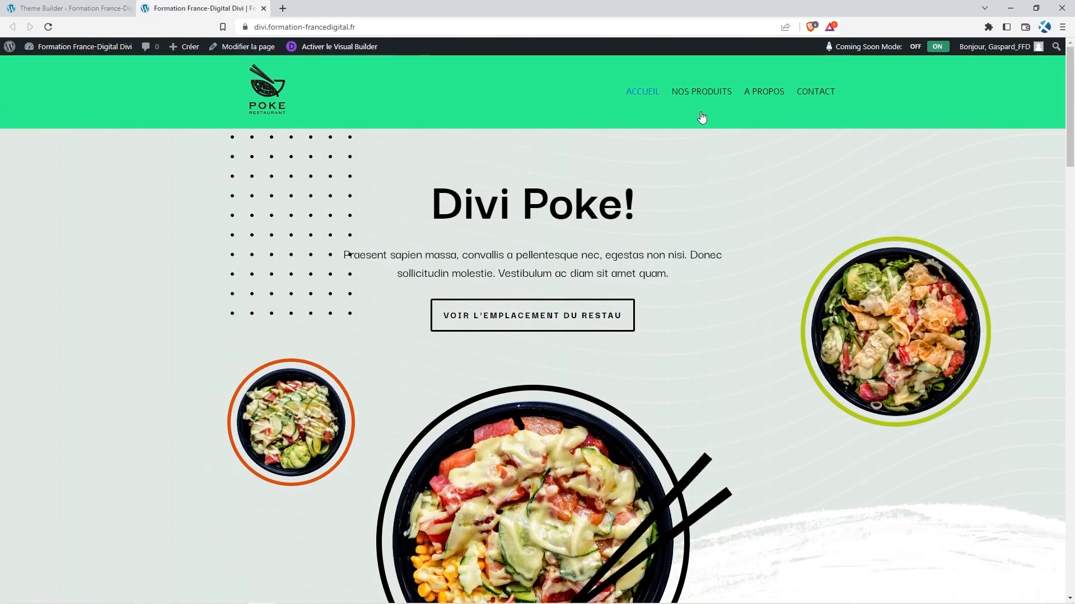
# - Visit the Nos produits, A propos and Contact pages through the header menu and check the header on each
pyautogui.click(707, 96)
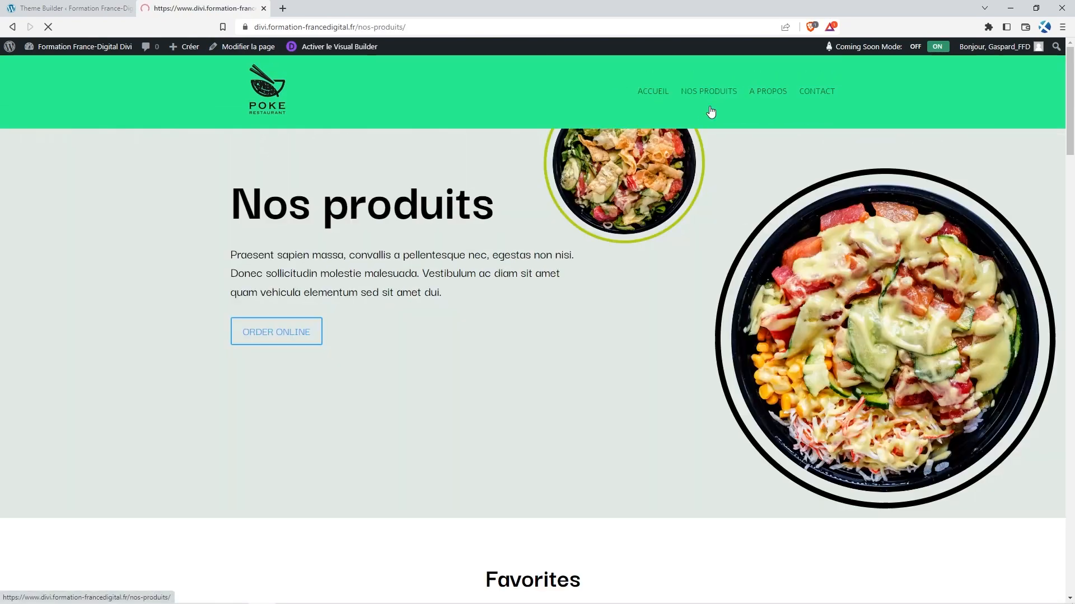
pyautogui.scroll(-8, 529, 246)
pyautogui.scroll(8, 590, 200)
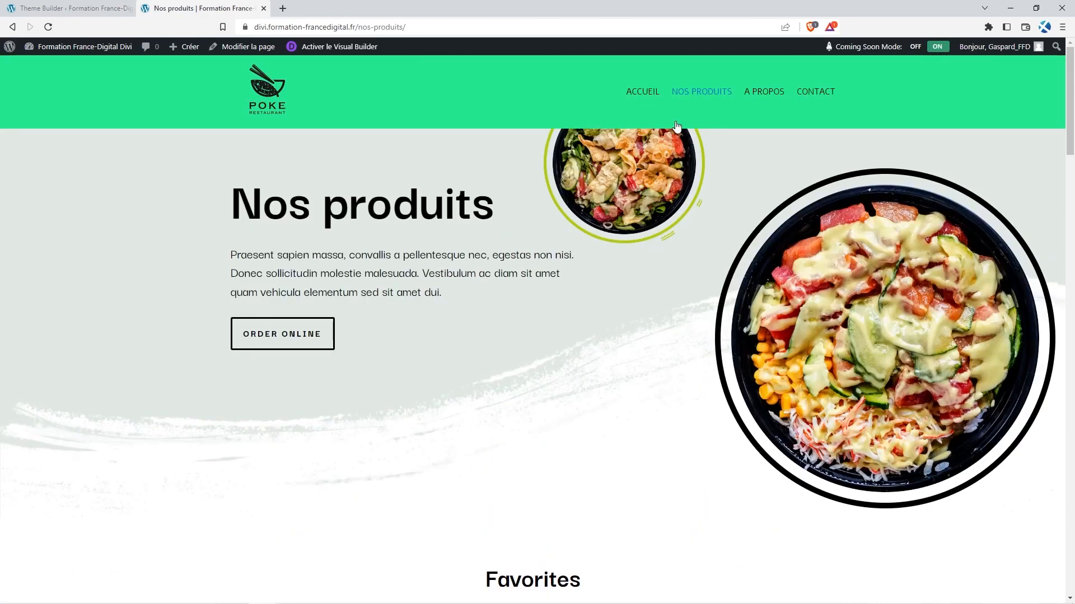
pyautogui.click(751, 92)
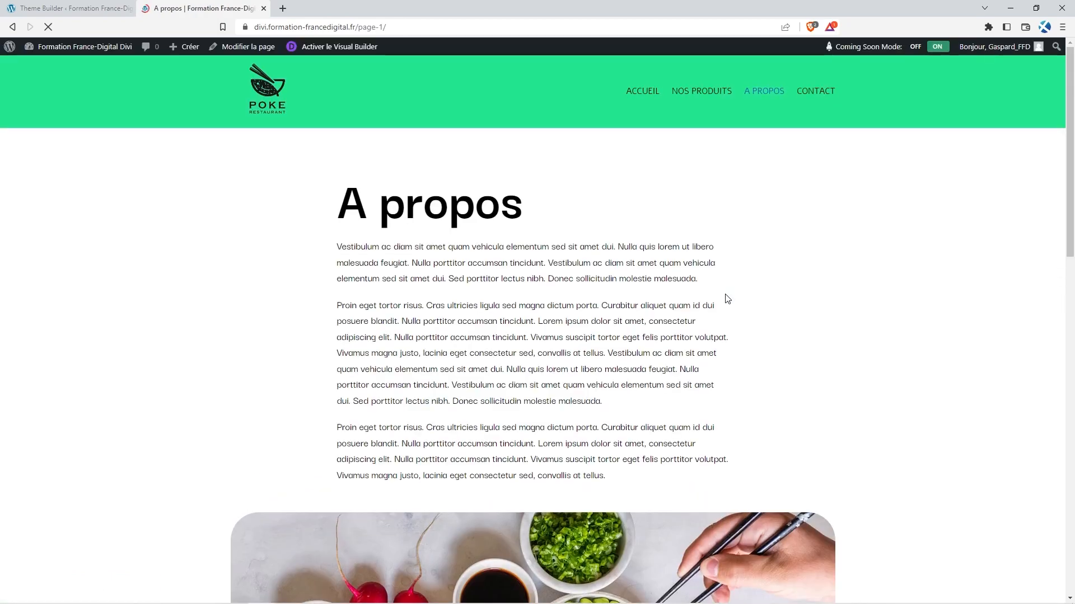
pyautogui.scroll(-5, 724, 299)
pyautogui.scroll(5, 726, 301)
pyautogui.click(826, 92)
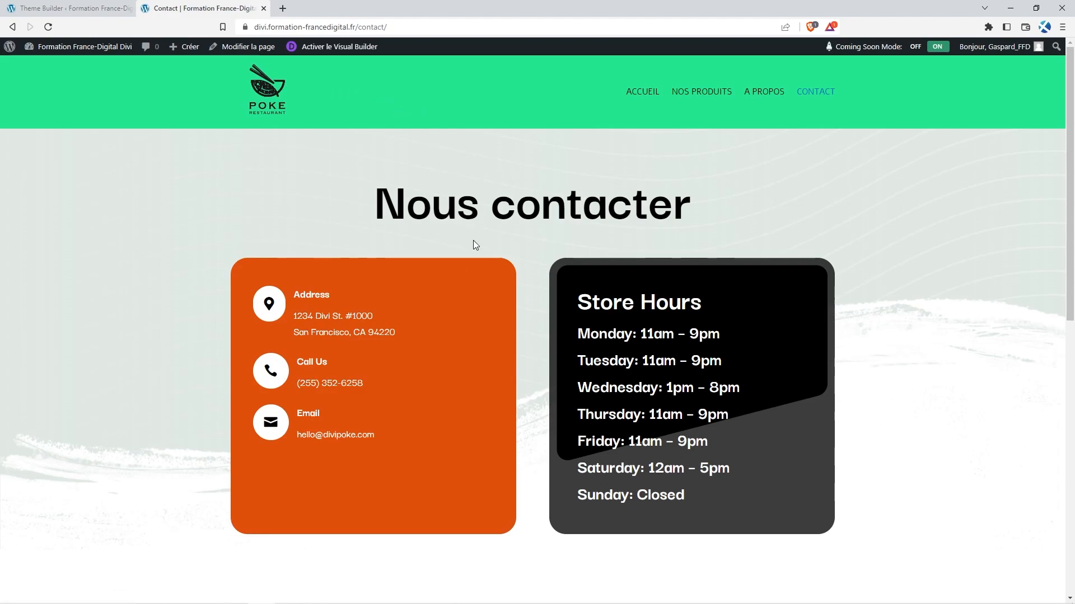
pyautogui.scroll(-9, 473, 241)
pyautogui.scroll(9, 473, 241)
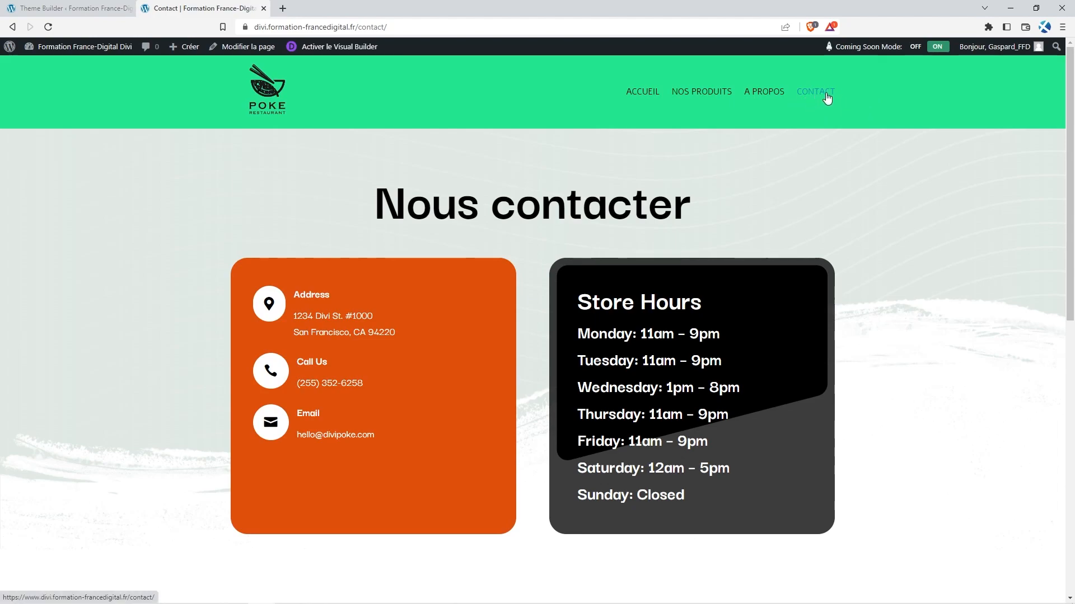
# - Return to the Accueil page and examine how the header behaves down the length of the page
pyautogui.click(638, 94)
pyautogui.scroll(-1, 634, 200)
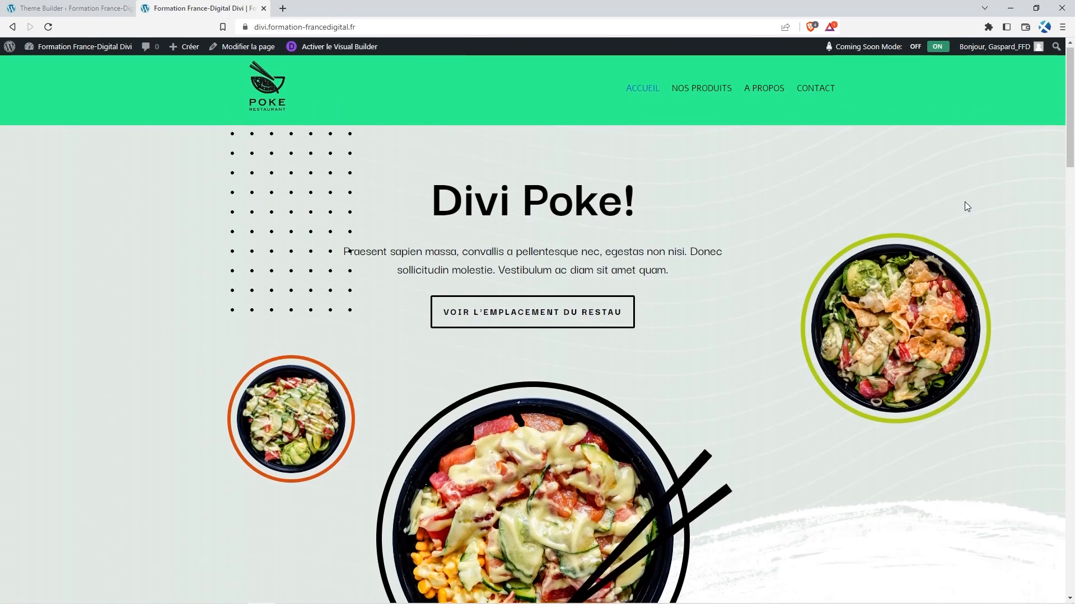
pyautogui.scroll(-10, 966, 206)
pyautogui.scroll(-5, 477, 99)
pyautogui.scroll(15, 556, 211)
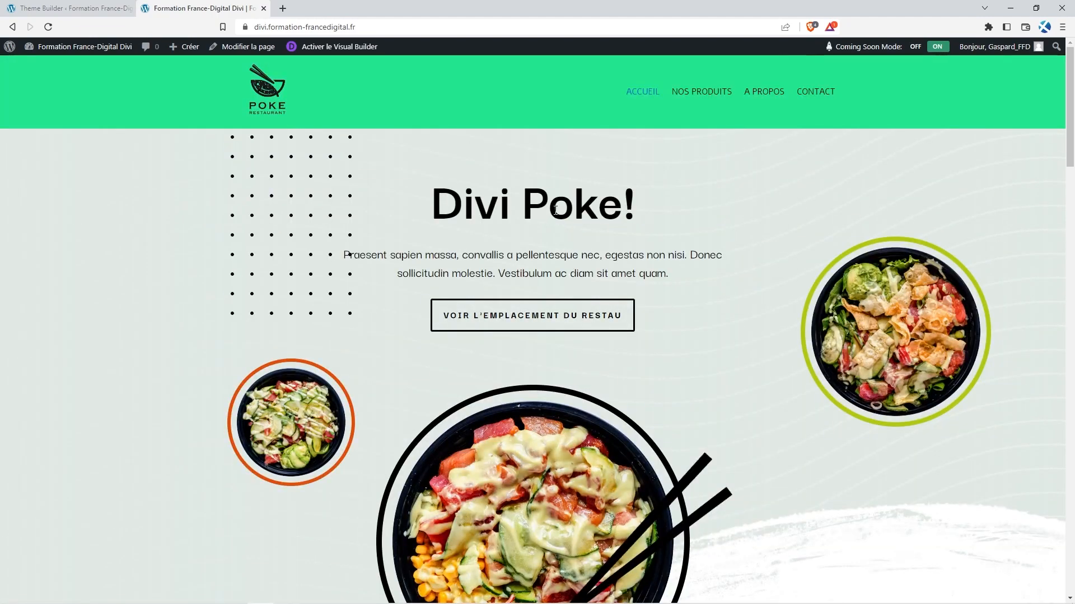
# - Reopen the custom header of Tous les Pages, set its section's Position collante to Rester en haut, and save the section settings
pyautogui.click(98, 8)
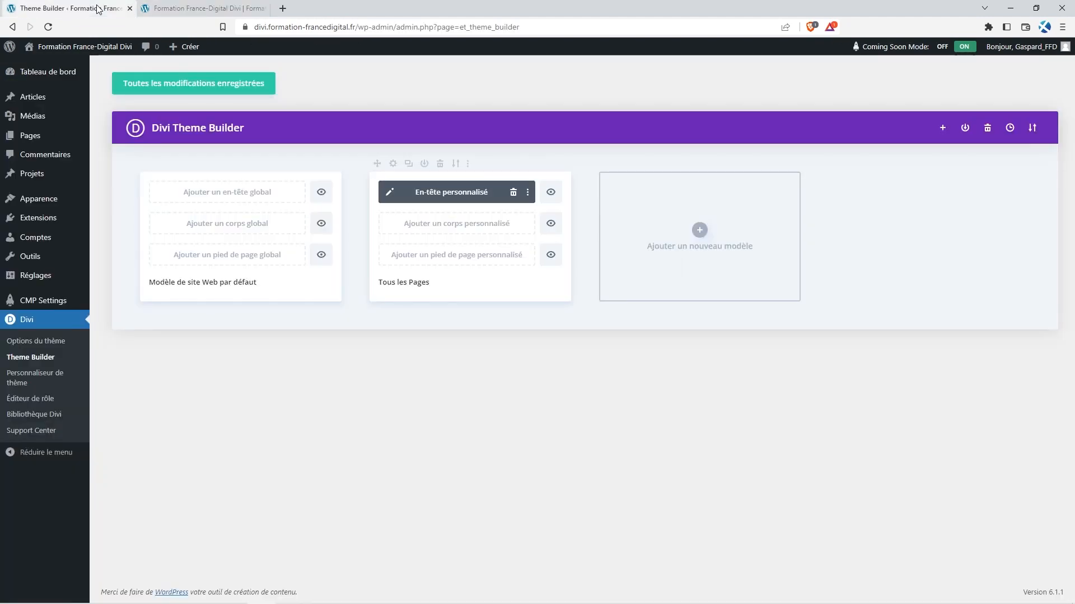
pyautogui.click(390, 193)
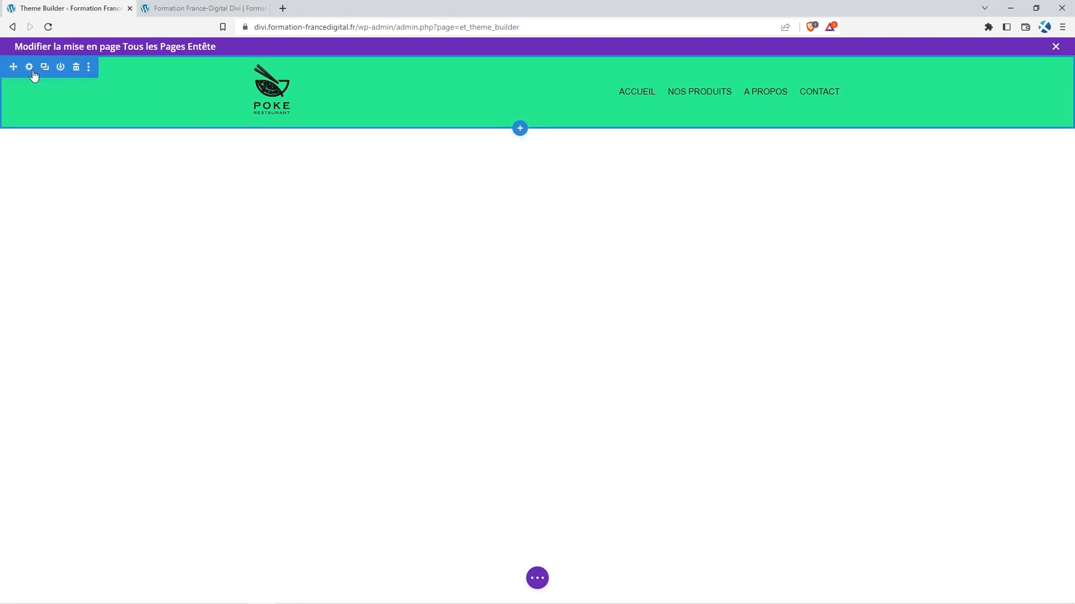
pyautogui.click(30, 67)
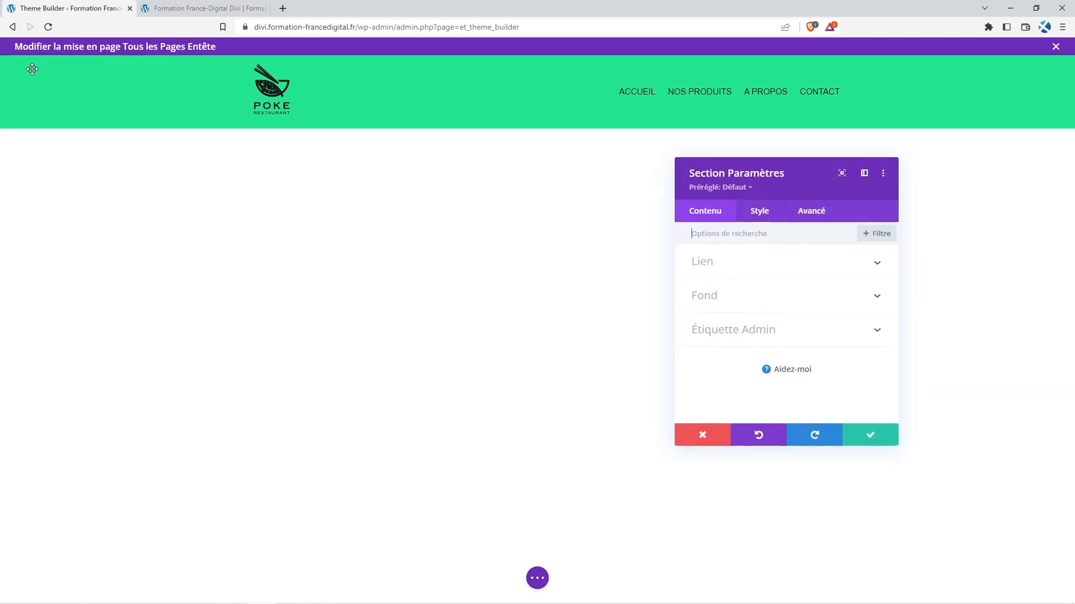
pyautogui.click(816, 222)
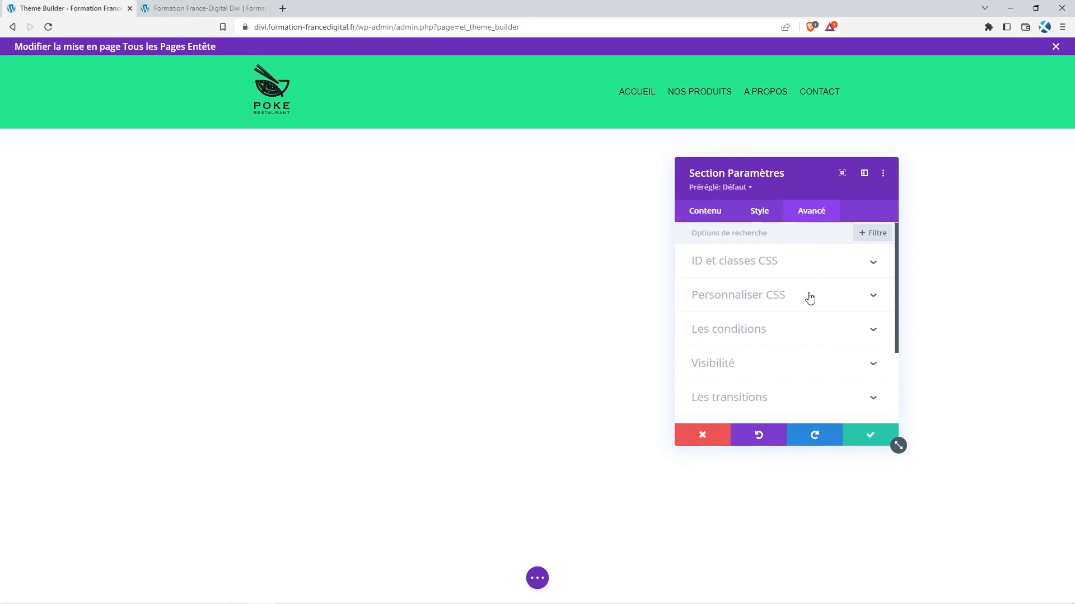
pyautogui.scroll(-2, 811, 297)
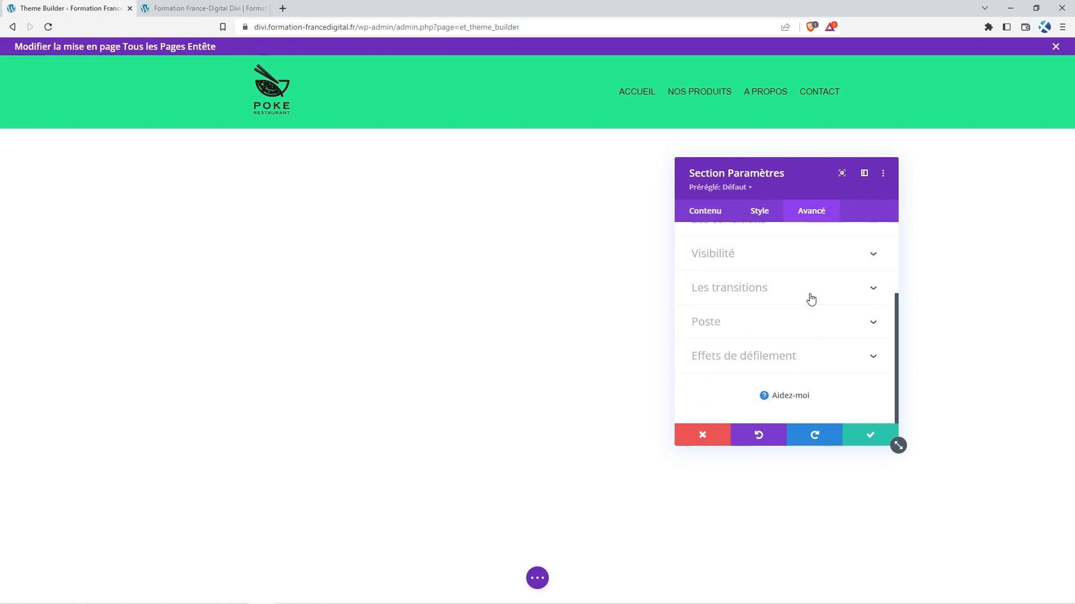
pyautogui.click(806, 364)
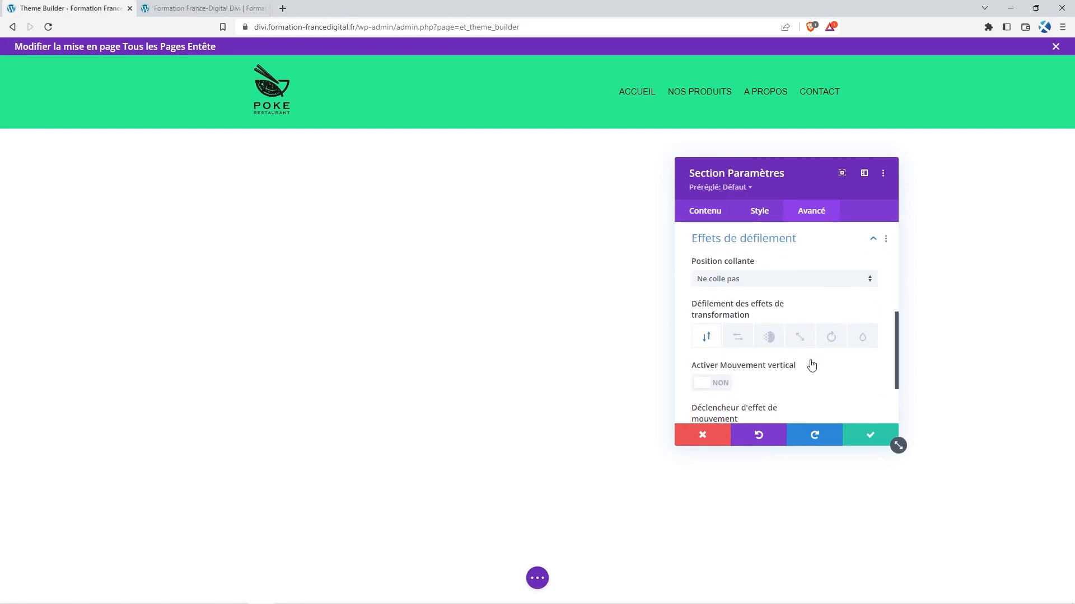
pyautogui.click(749, 283)
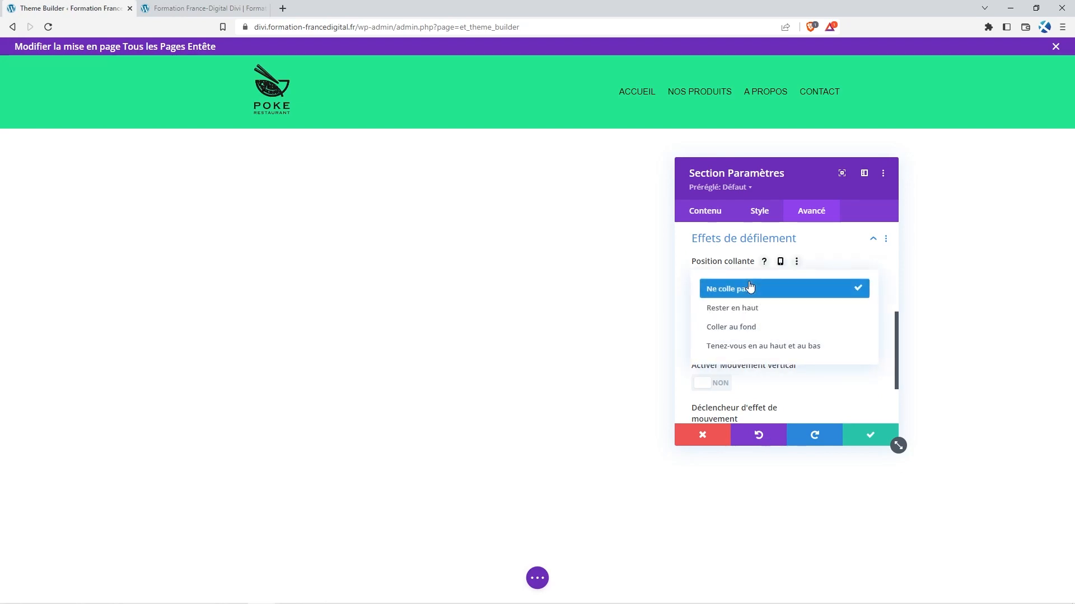
pyautogui.click(766, 318)
pyautogui.click(866, 439)
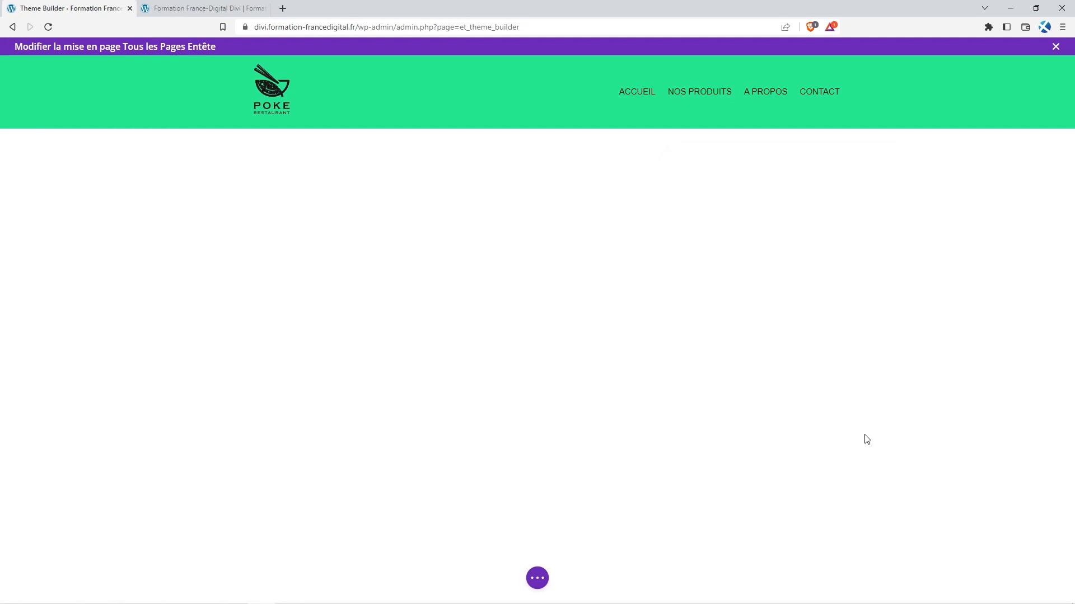
# - Save the header layout with its sticky section, return to the Theme Builder and save all its changes
pyautogui.click(1030, 579)
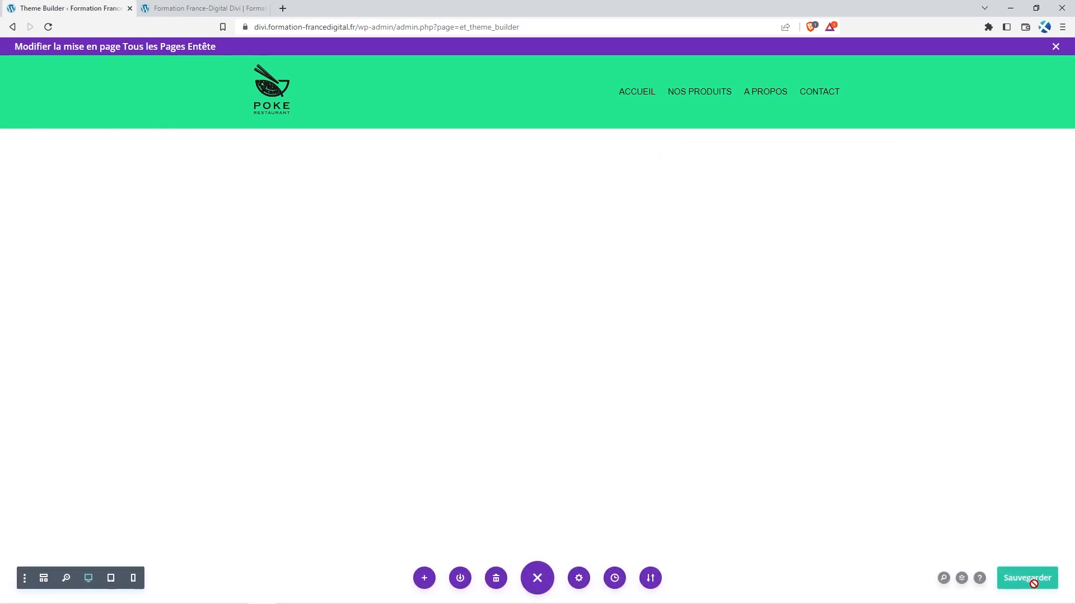
pyautogui.click(1055, 47)
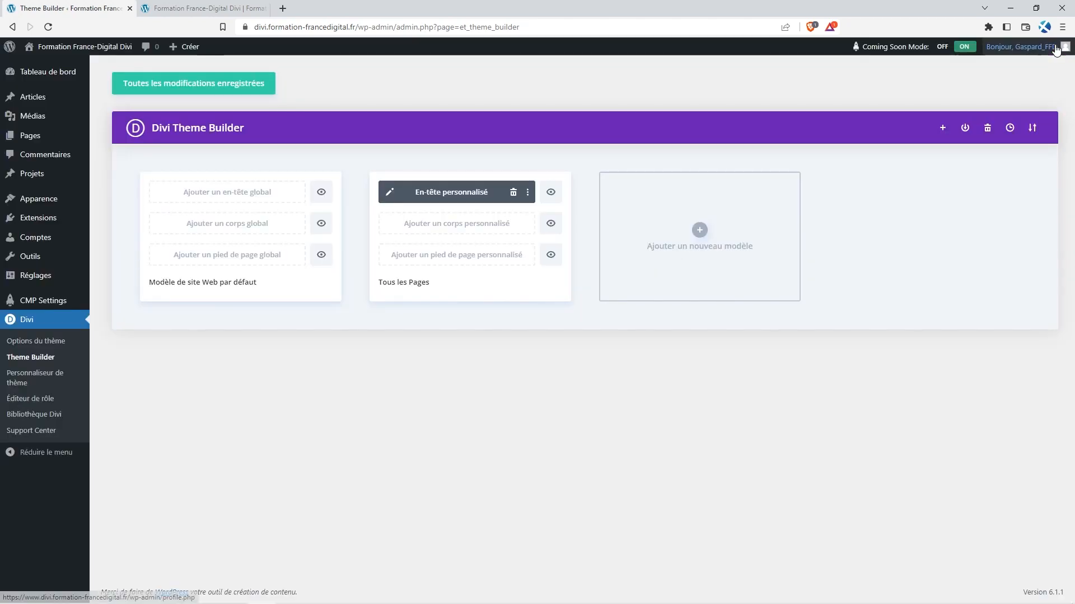
pyautogui.click(220, 93)
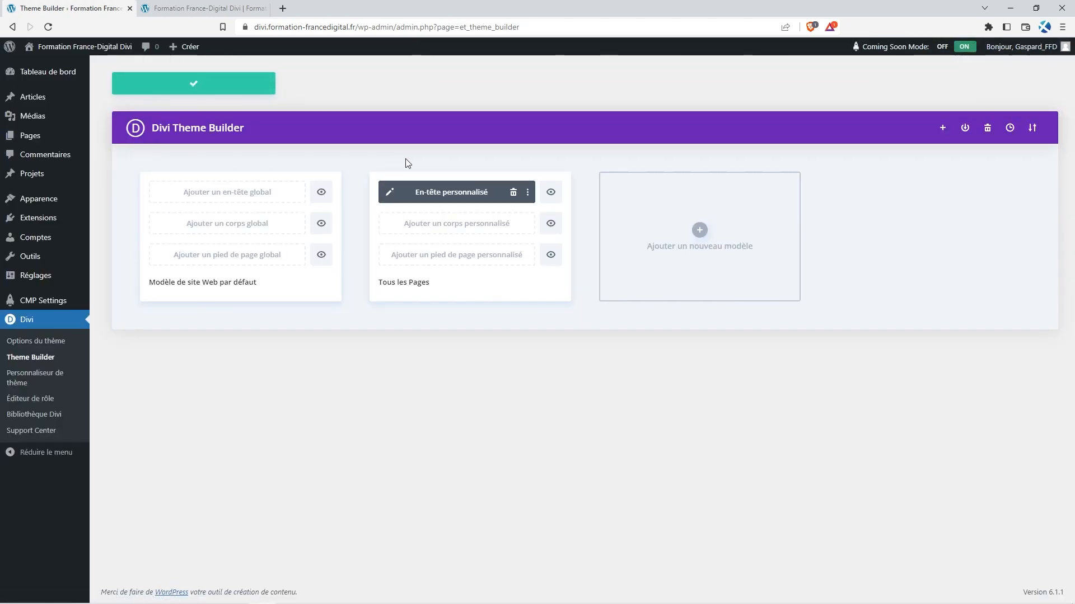
# - Reload the live home page and check the sticky header along the page
pyautogui.click(204, 8)
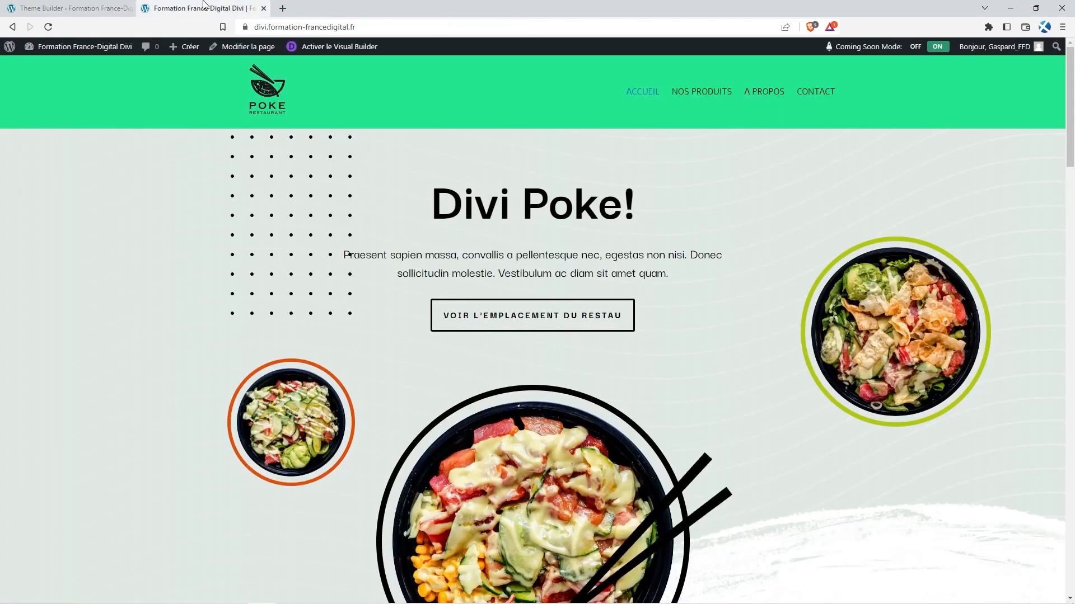
pyautogui.click(48, 26)
pyautogui.scroll(-10, 520, 263)
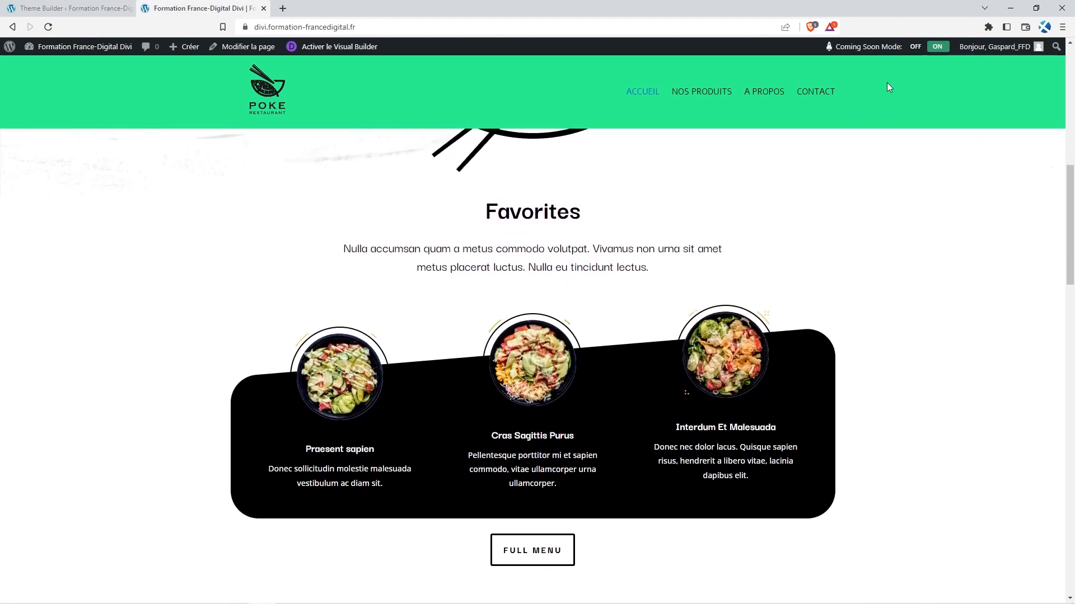
pyautogui.scroll(-15, 714, 208)
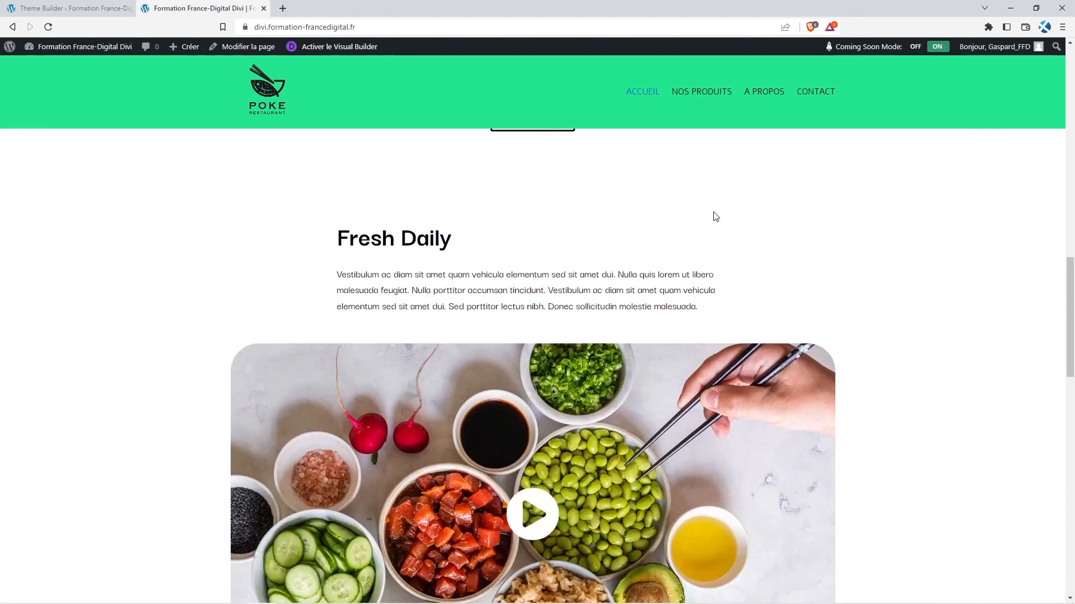
pyautogui.scroll(15, 915, 283)
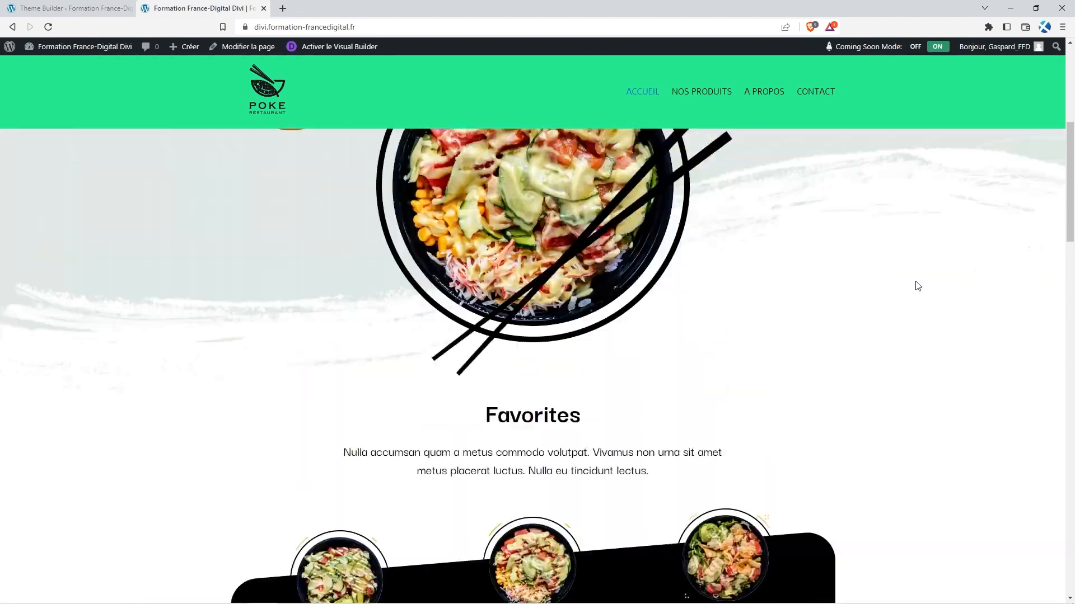
pyautogui.scroll(-10, 918, 285)
pyautogui.scroll(2, 833, 240)
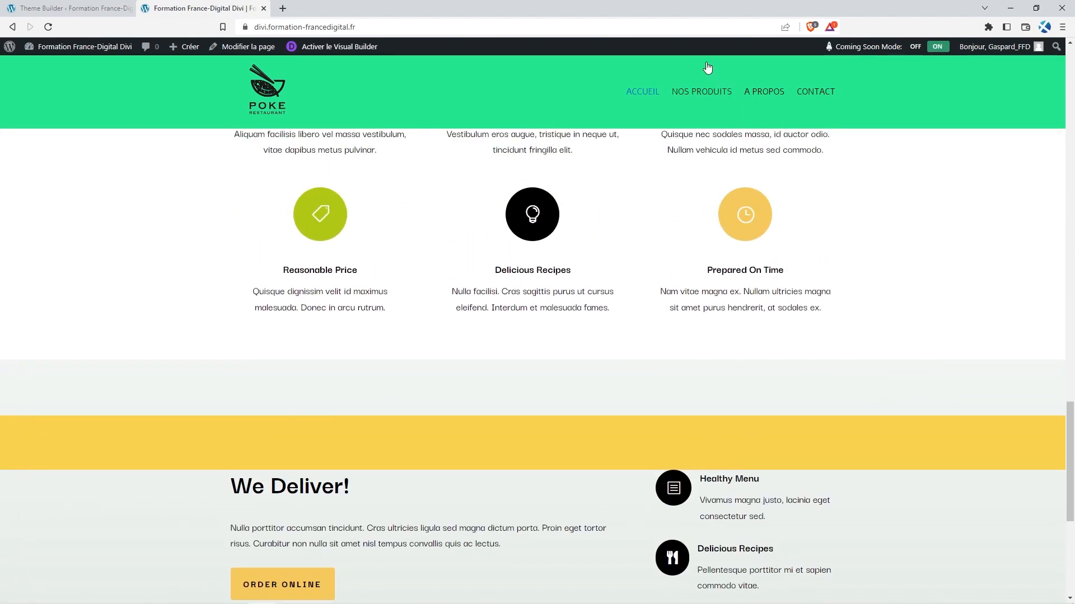
# - Check the sticky header on the Nos produits page down to the footer, and close the preview tab
pyautogui.click(709, 98)
pyautogui.scroll(-8, 821, 322)
pyautogui.scroll(8, 820, 319)
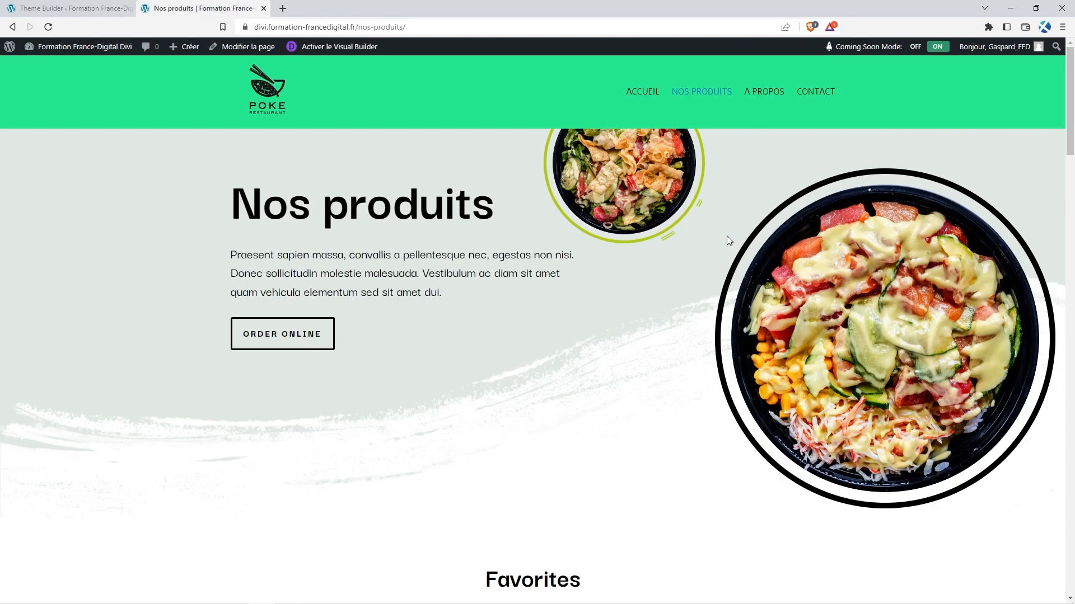
pyautogui.scroll(-15, 415, 369)
pyautogui.scroll(-15, 417, 372)
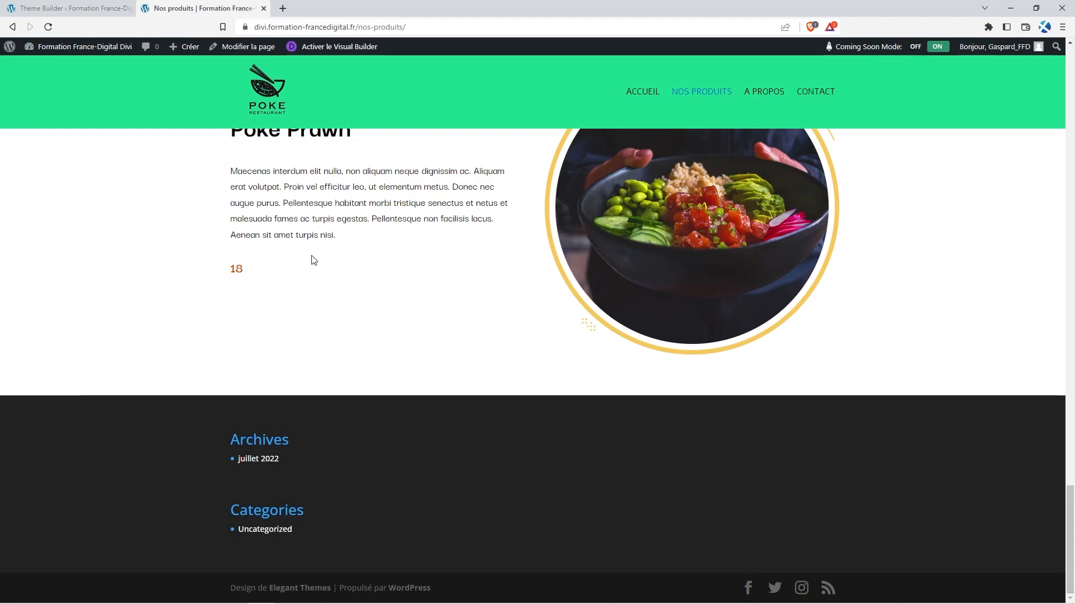
pyautogui.click(262, 9)
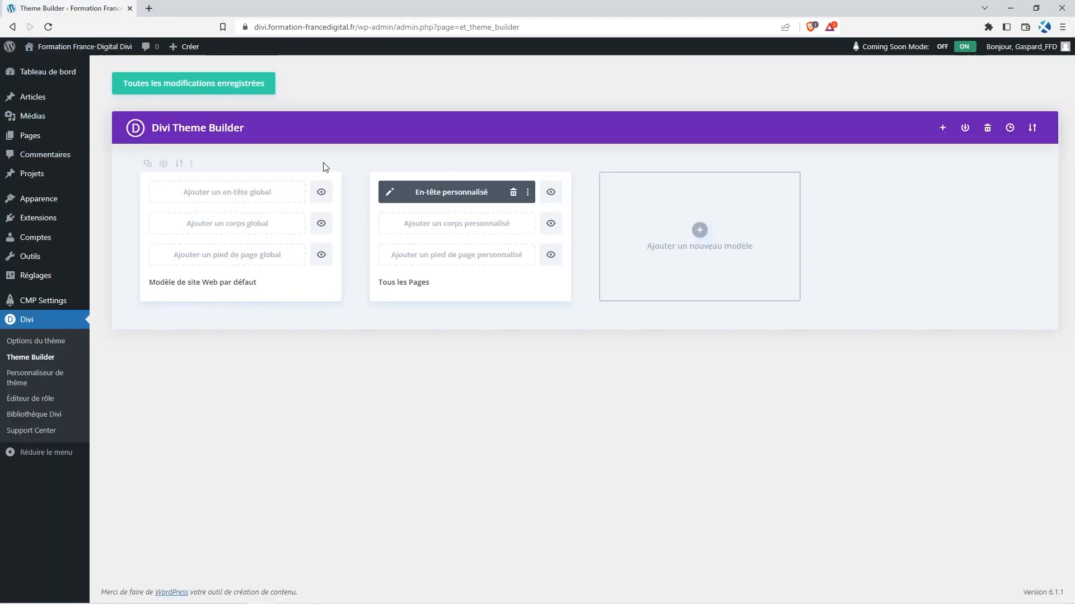
# - Start building a custom footer for the Tous les Pages template and open the predefined layout library
pyautogui.click(461, 267)
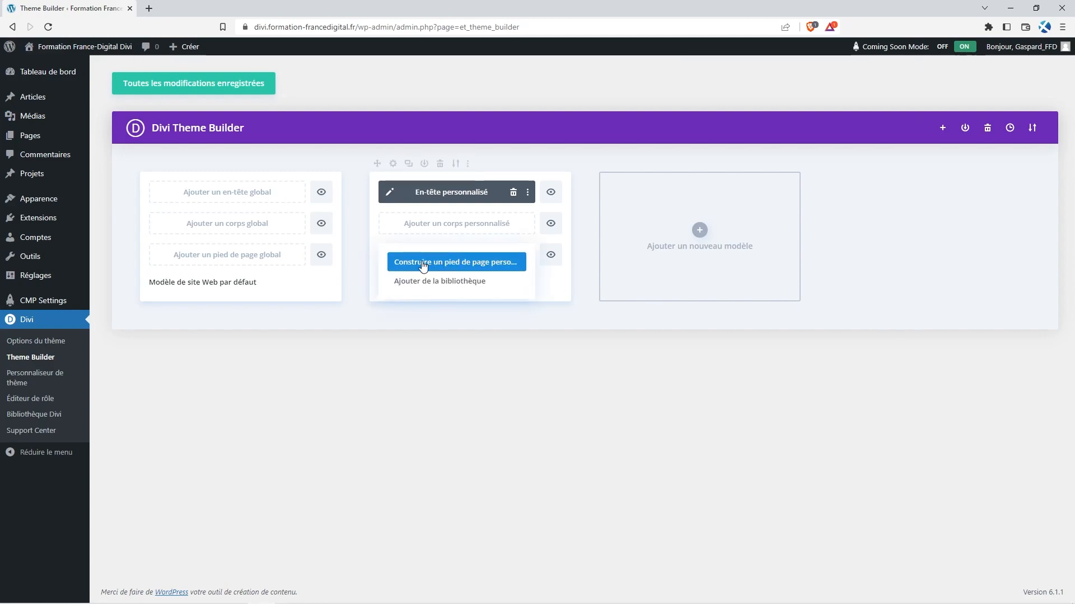
pyautogui.click(500, 270)
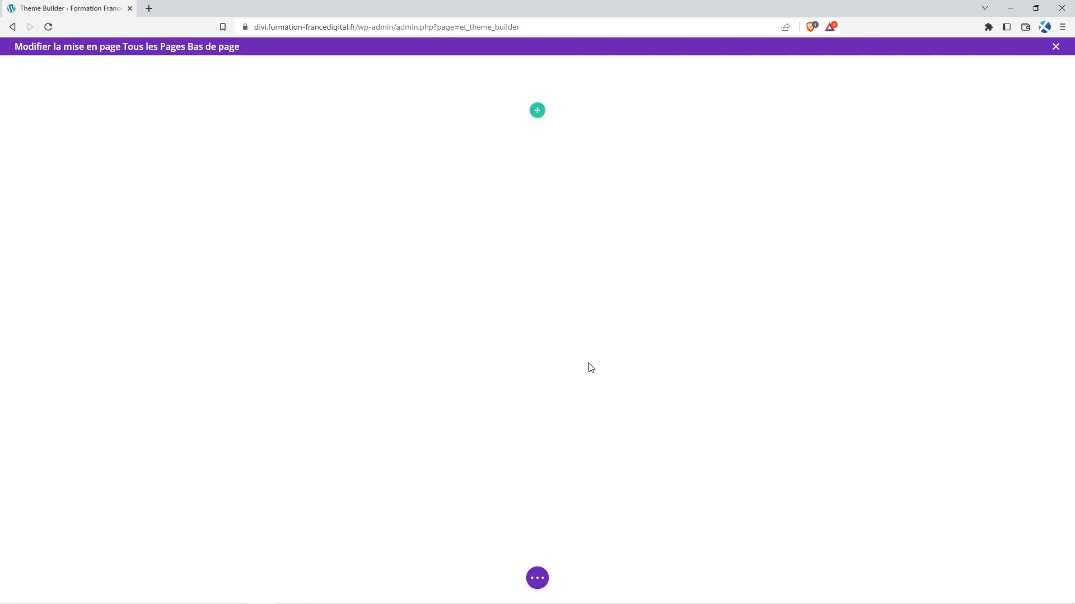
pyautogui.click(538, 580)
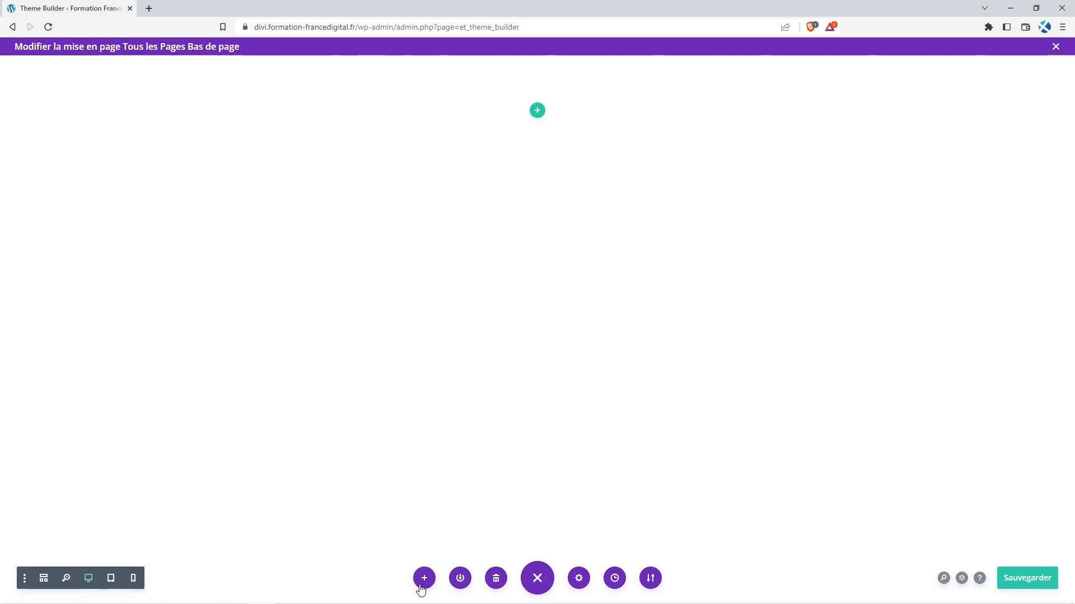
pyautogui.click(424, 578)
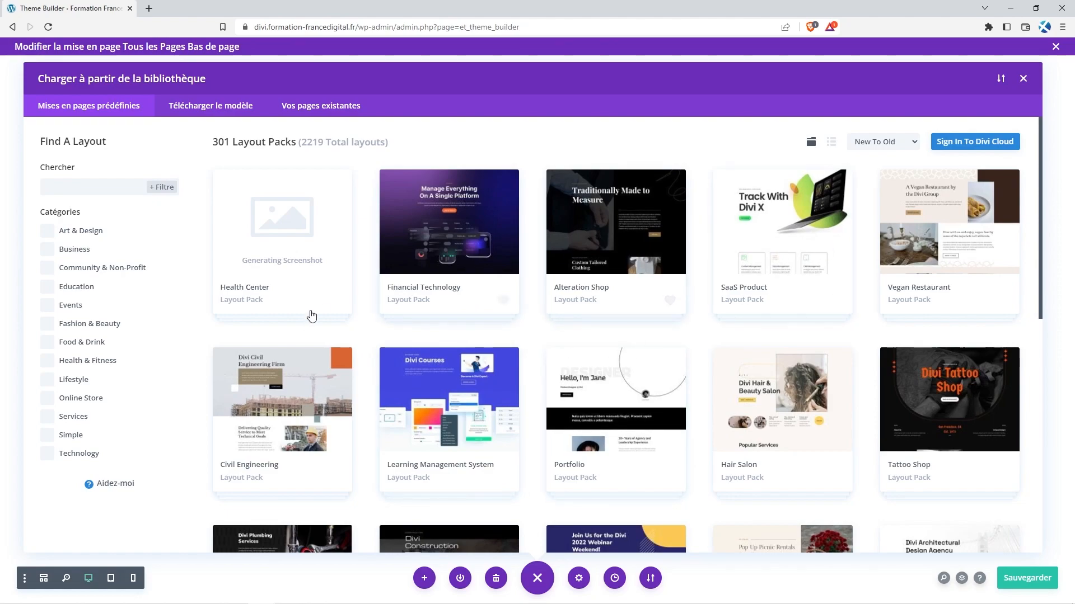
# - Load the Landing layout of the Poke Restaurant pack from the Food & Drink category into the footer
pyautogui.click(49, 343)
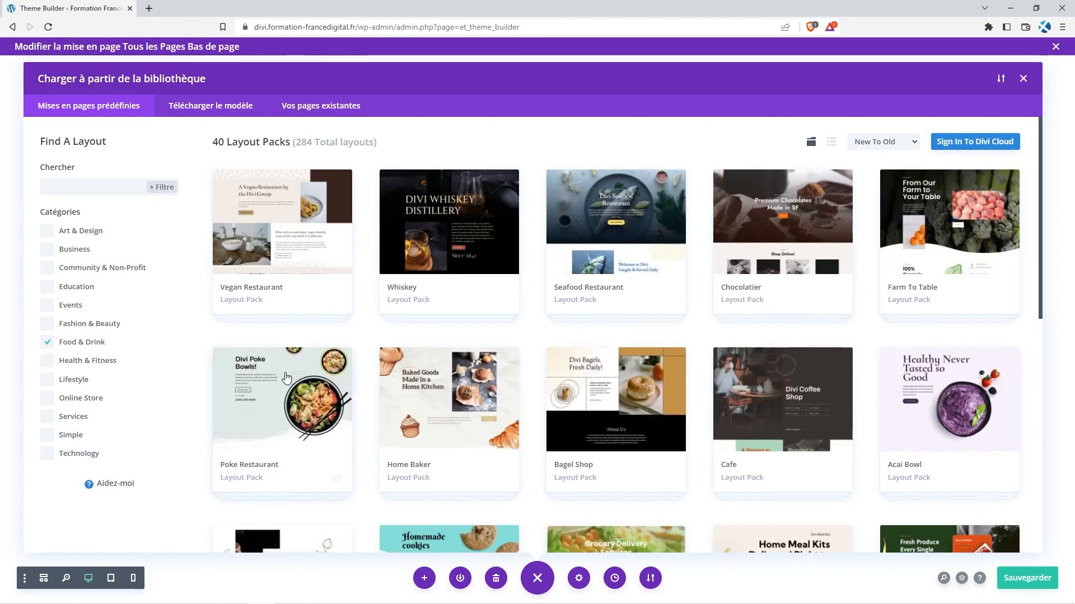
pyautogui.click(301, 422)
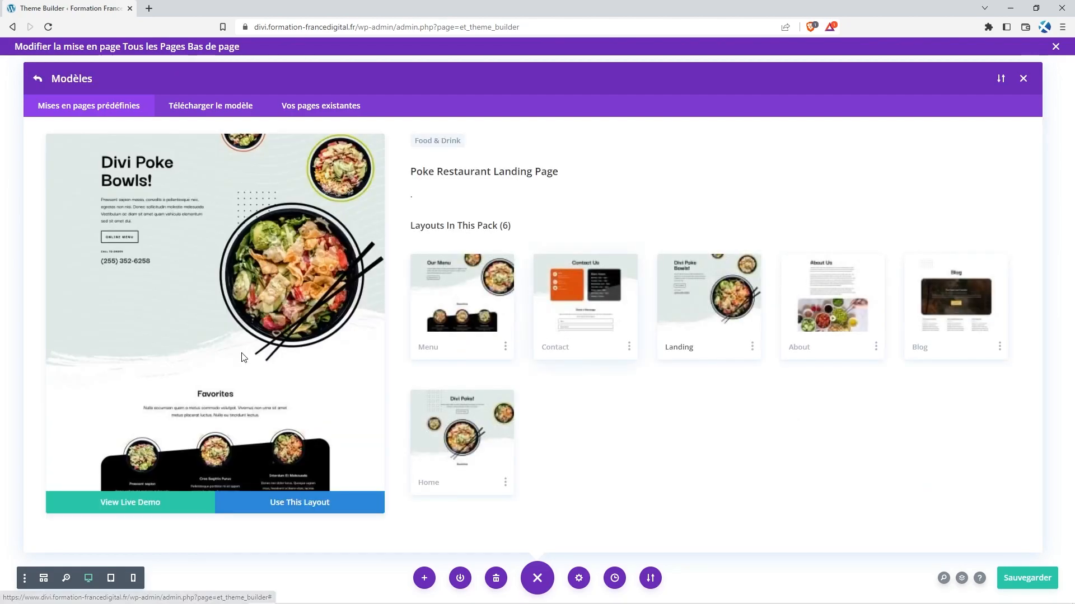
pyautogui.scroll(-8, 230, 356)
pyautogui.scroll(-3, 230, 354)
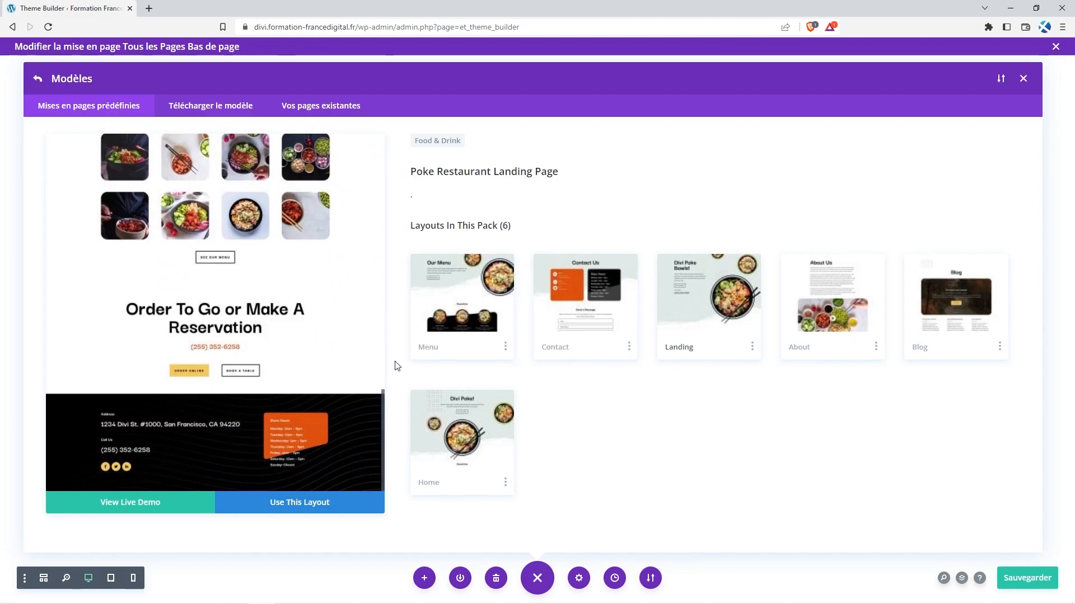
pyautogui.click(305, 508)
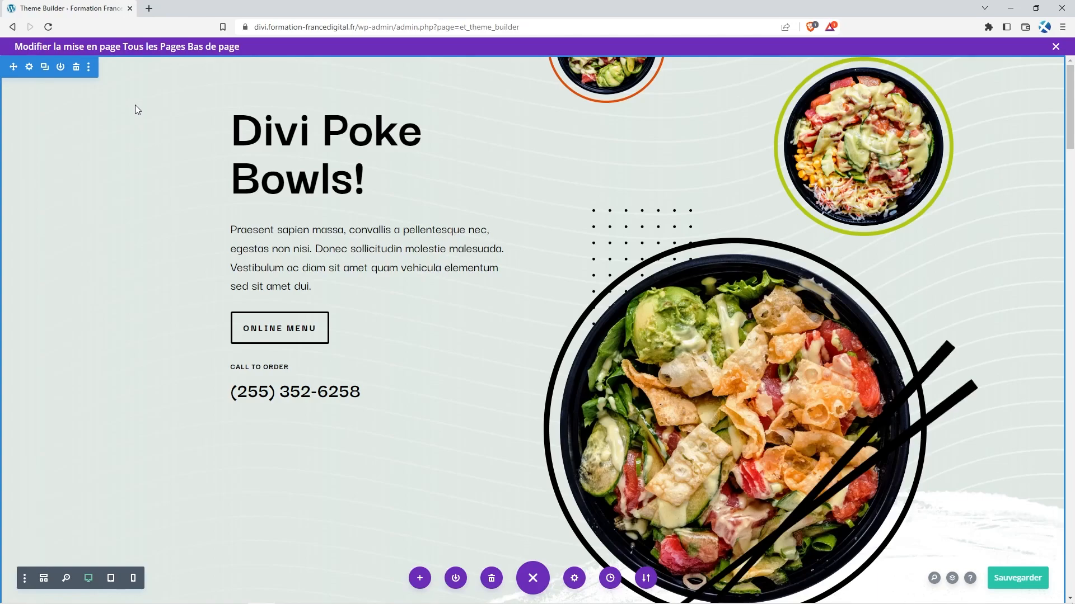
# - Delete the layout's sections above the black contact section, keeping only the one with address and store hours
pyautogui.click(76, 68)
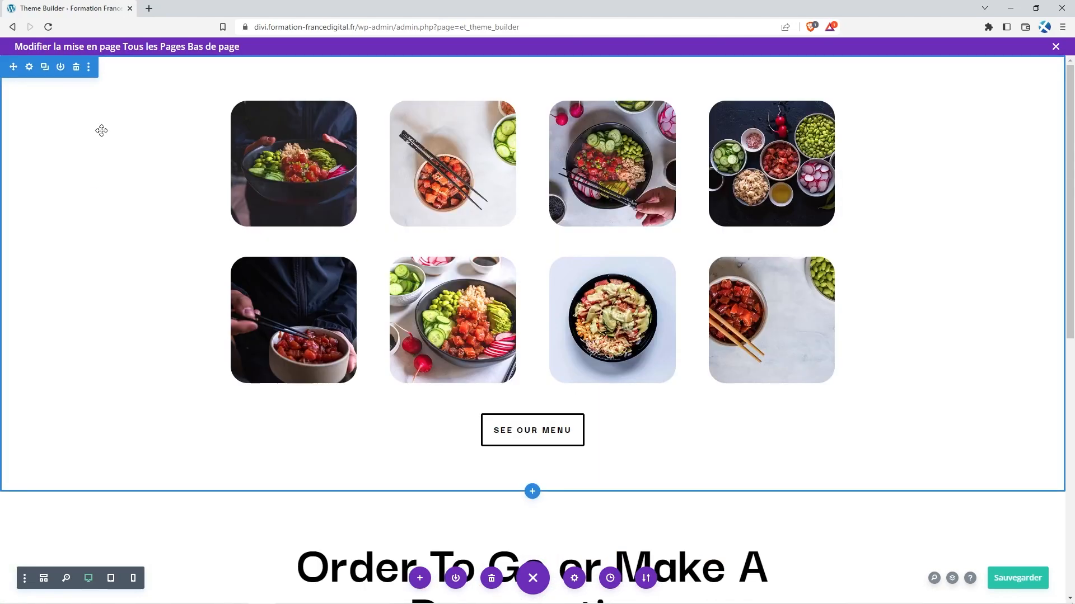
pyautogui.click(77, 67)
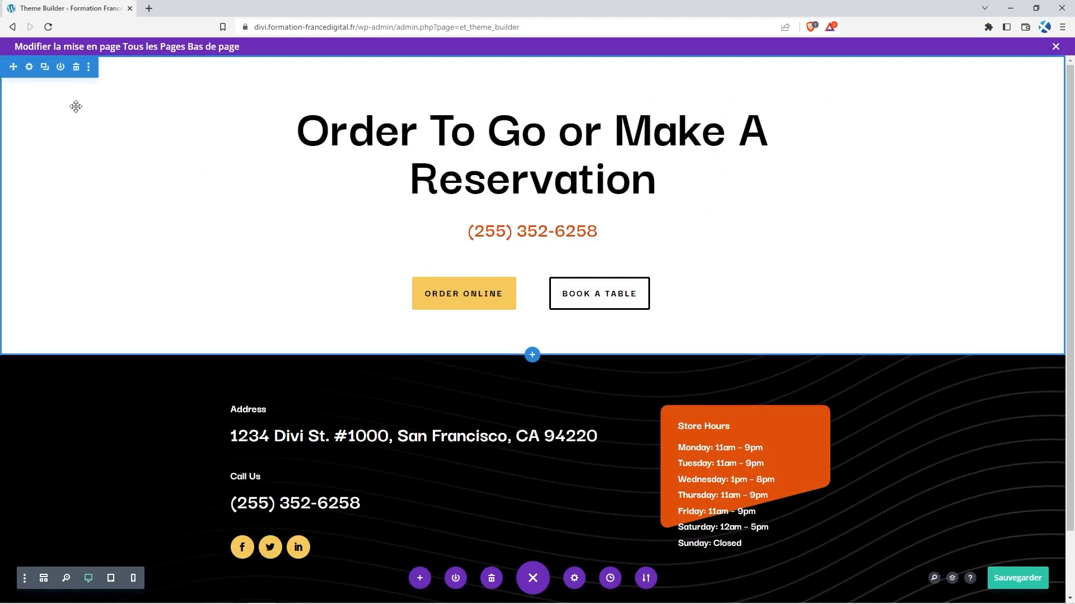
pyautogui.click(76, 66)
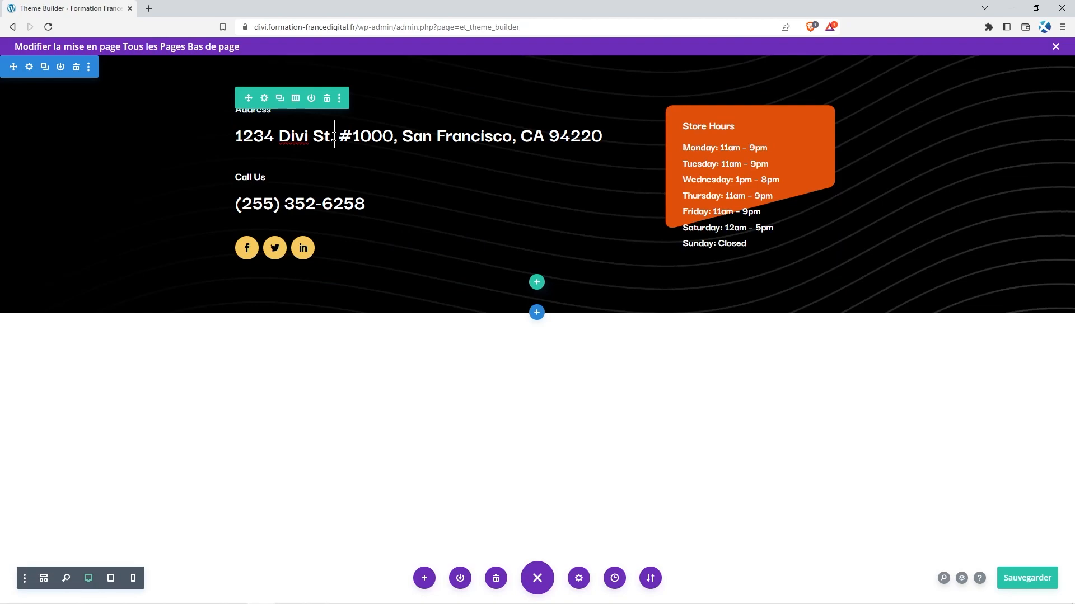
pyautogui.click(252, 113)
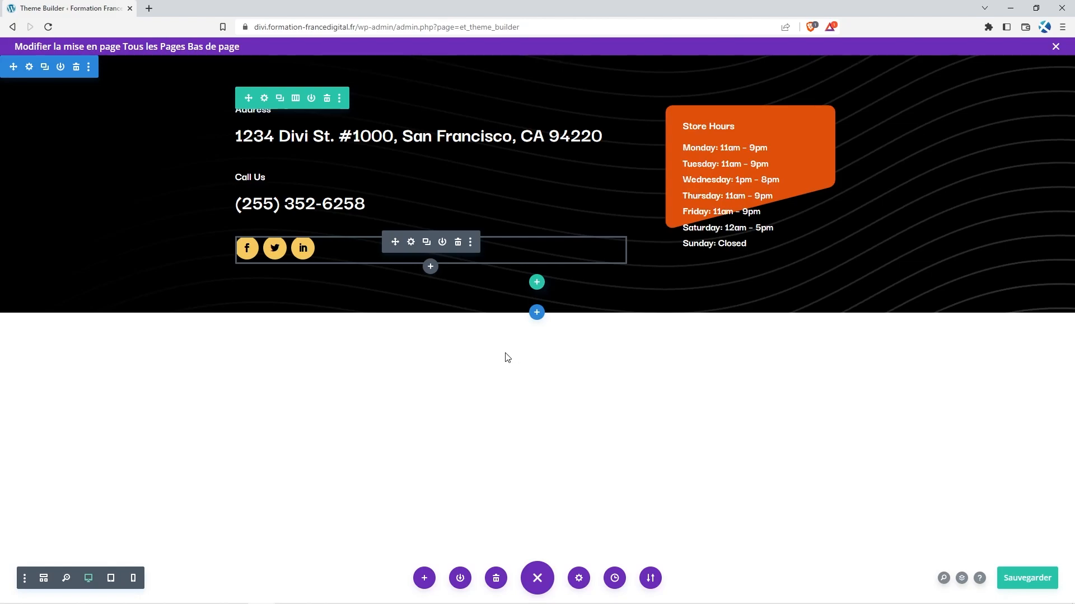
# - Insert an Image module below the footer's social icons and load LOGO_POKE_FFD_ft.png from the media library
pyautogui.click(434, 269)
pyautogui.write('ima')
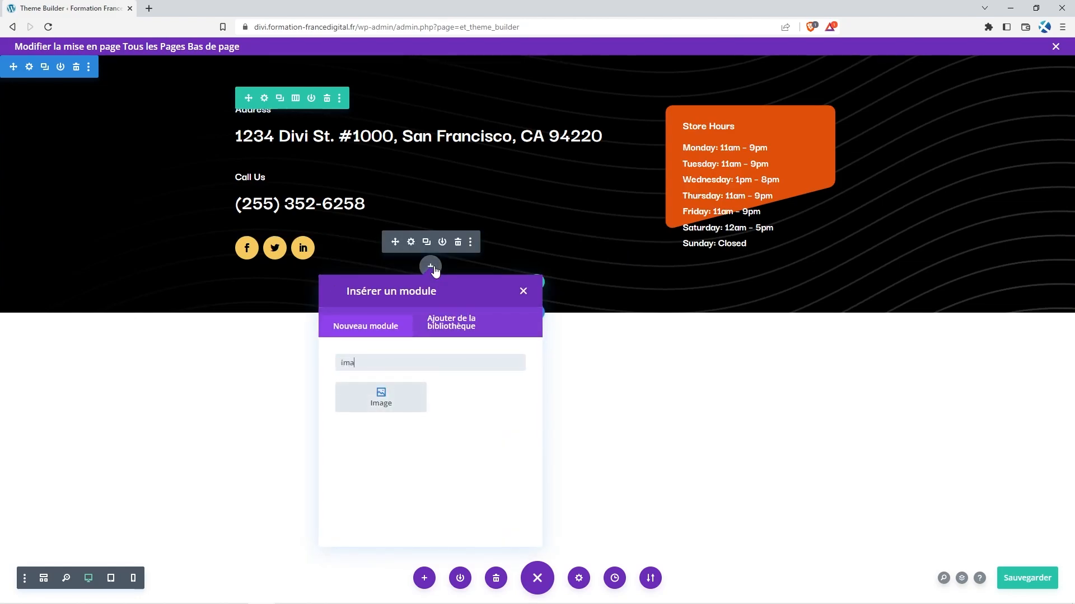
pyautogui.click(370, 398)
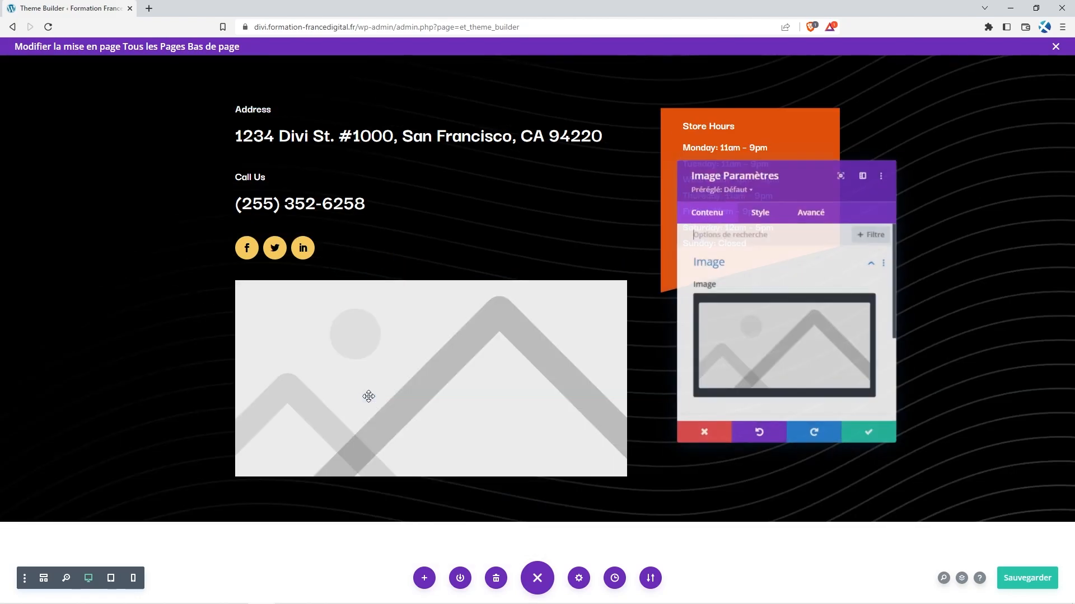
pyautogui.click(785, 350)
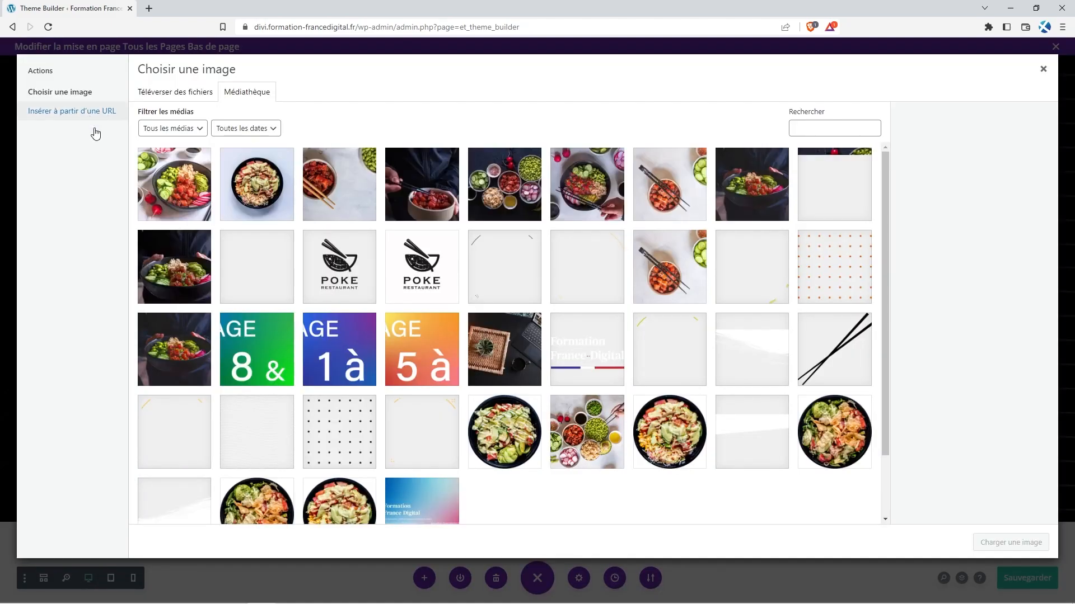
pyautogui.click(354, 287)
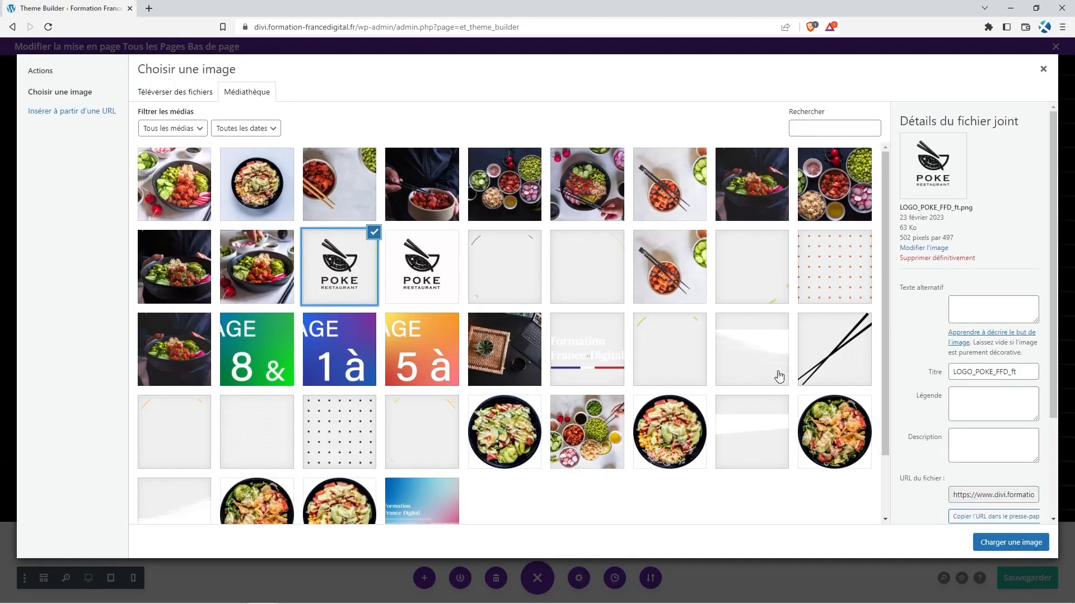
pyautogui.click(1010, 542)
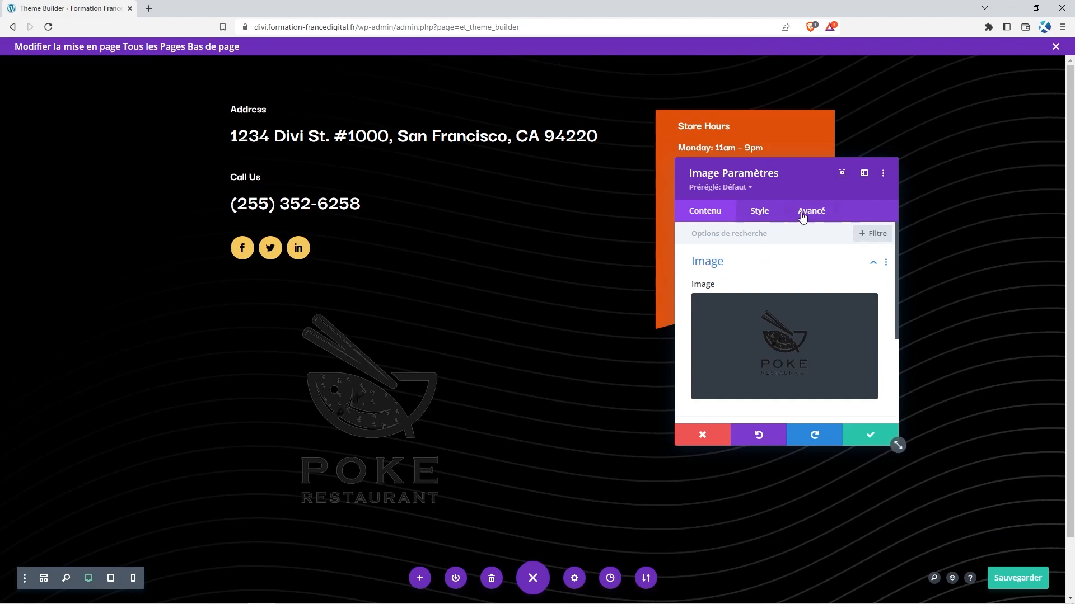
# - Shrink the footer logo by reducing its first Largeur maximale setting to slightly below 24%
pyautogui.click(776, 216)
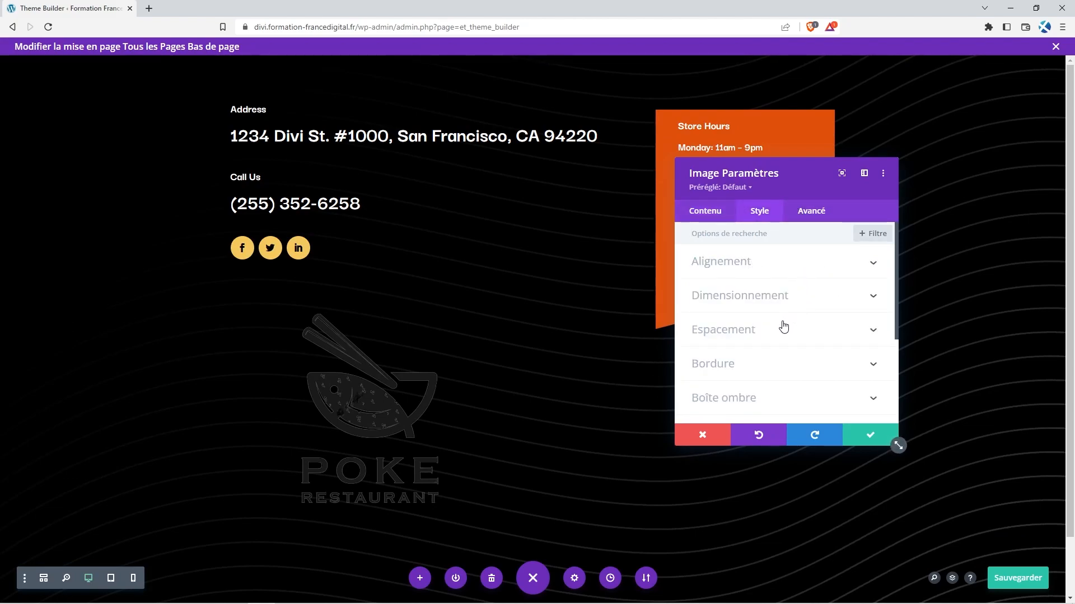
pyautogui.click(806, 300)
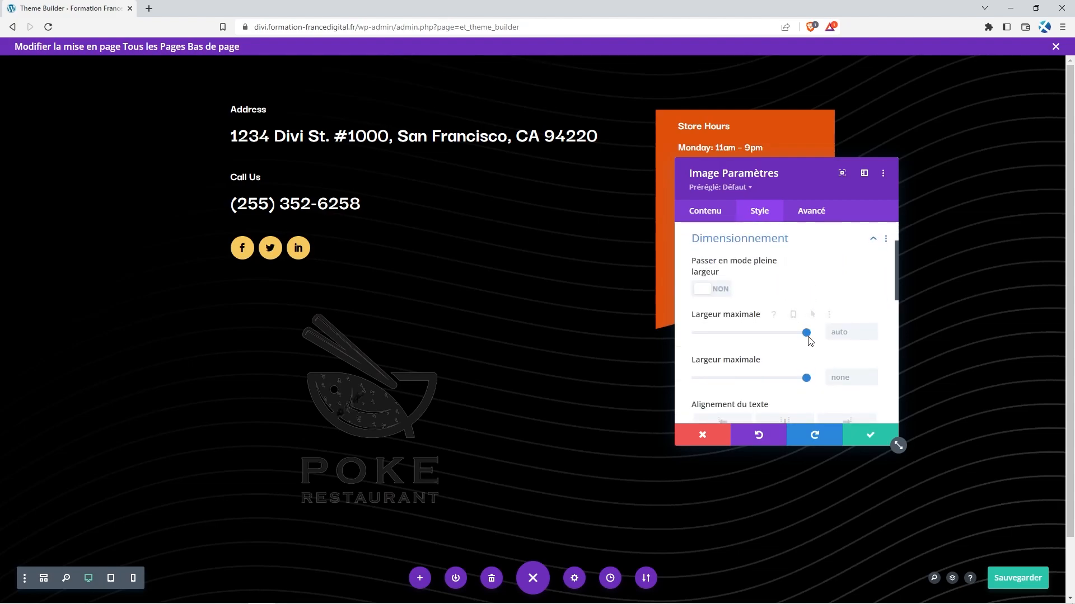
pyautogui.moveTo(807, 334); pyautogui.dragTo(722, 334)
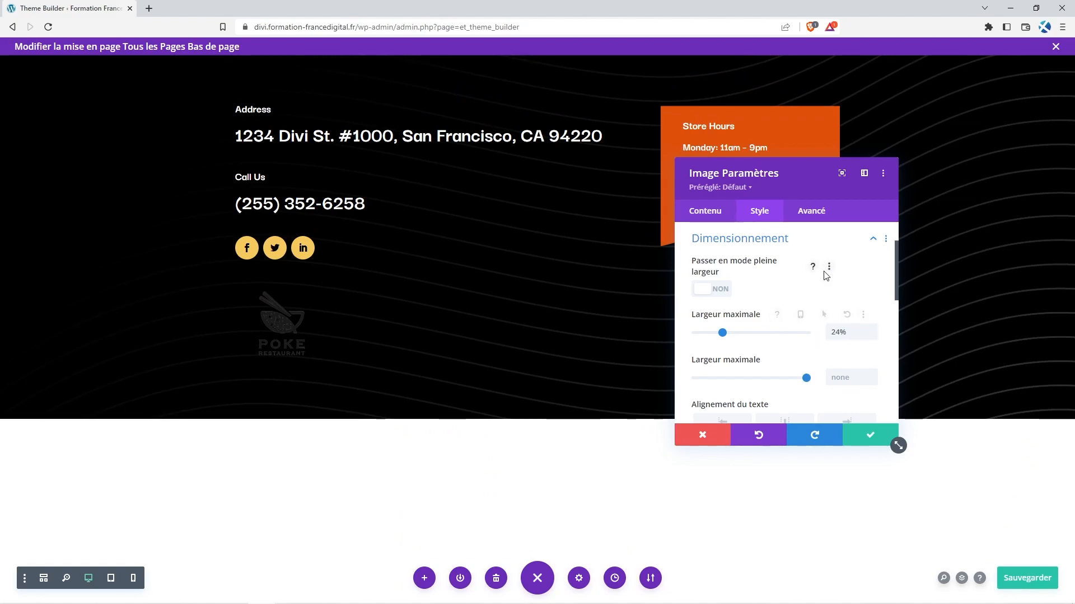
pyautogui.scroll(-1, 823, 274)
pyautogui.click(874, 282)
pyautogui.click(874, 281)
pyautogui.click(874, 282)
pyautogui.scroll(-2, 844, 306)
pyautogui.scroll(-3, 844, 306)
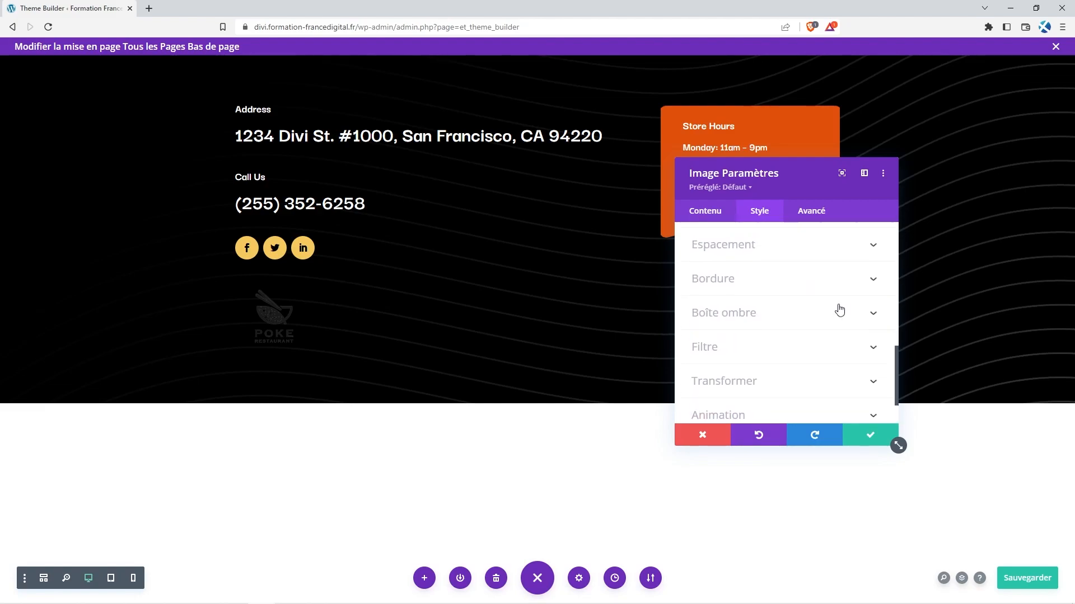
# - Link the footer logo to the home page with Lien de la page d'accueil and save the image settings
pyautogui.click(713, 207)
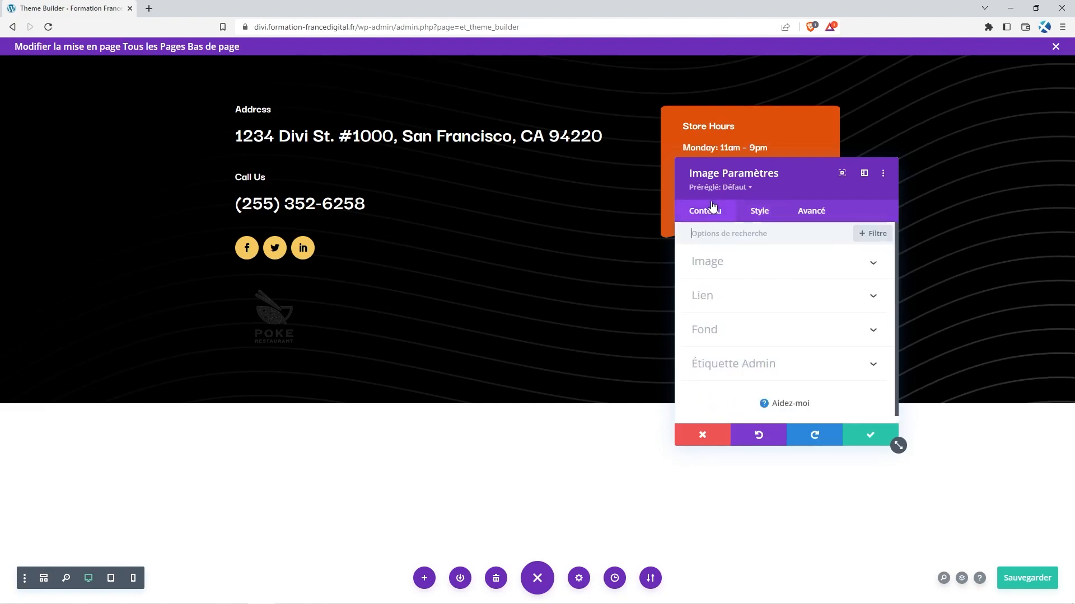
pyautogui.click(727, 296)
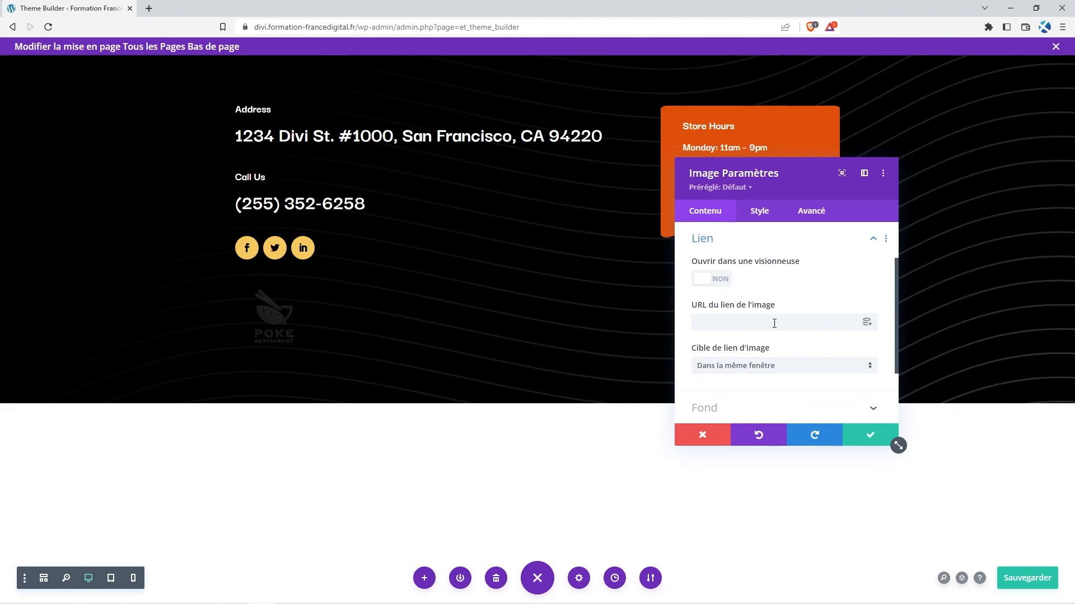
pyautogui.click(871, 324)
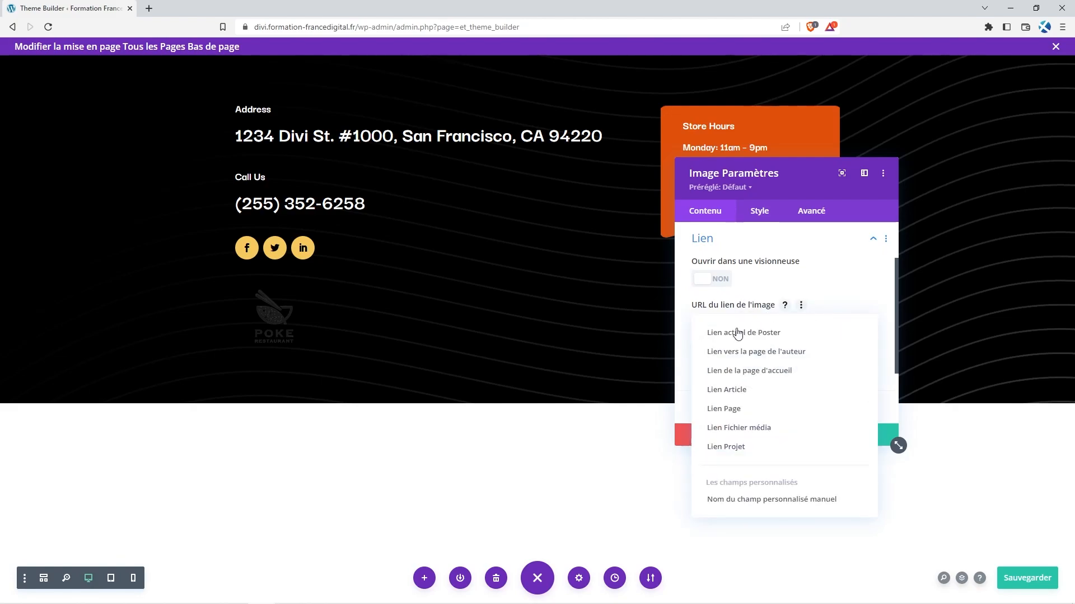
pyautogui.click(782, 371)
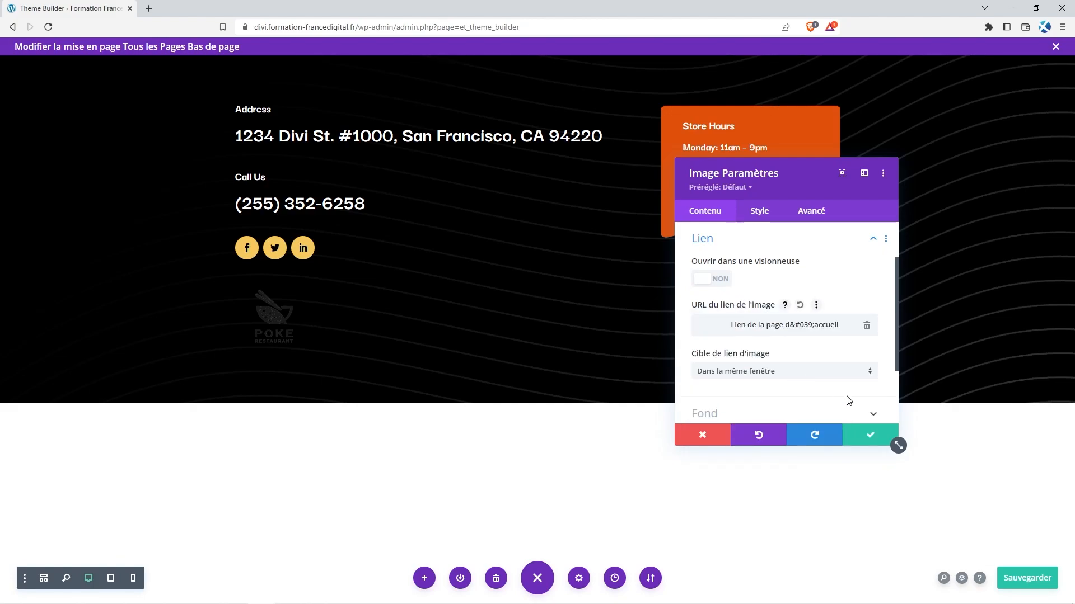
pyautogui.click(865, 439)
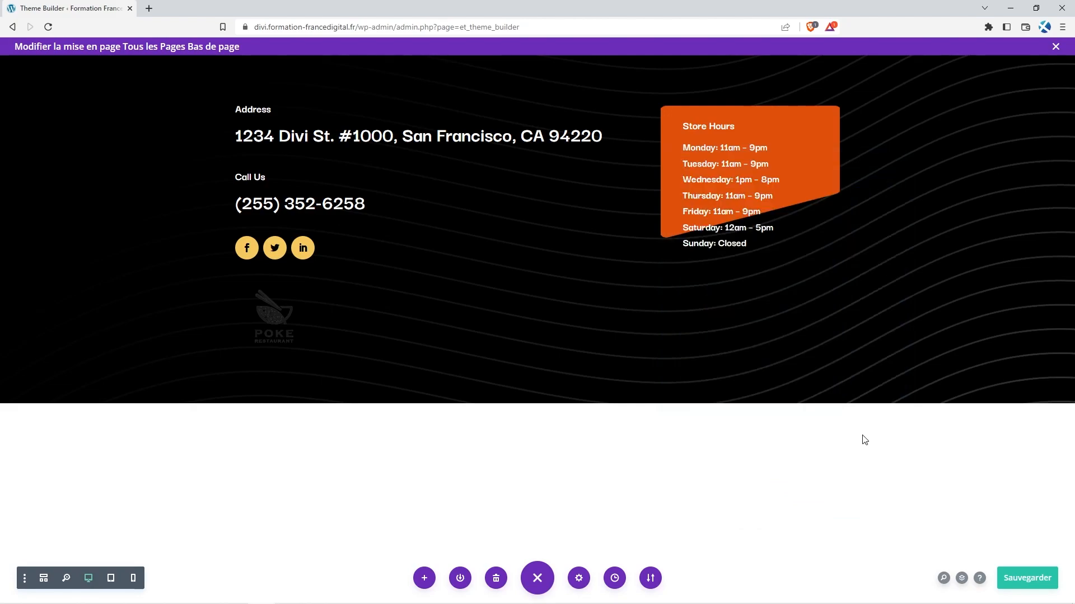
# - Save the footer layout, return to the Theme Builder and save all its changes
pyautogui.click(1029, 581)
pyautogui.click(1055, 47)
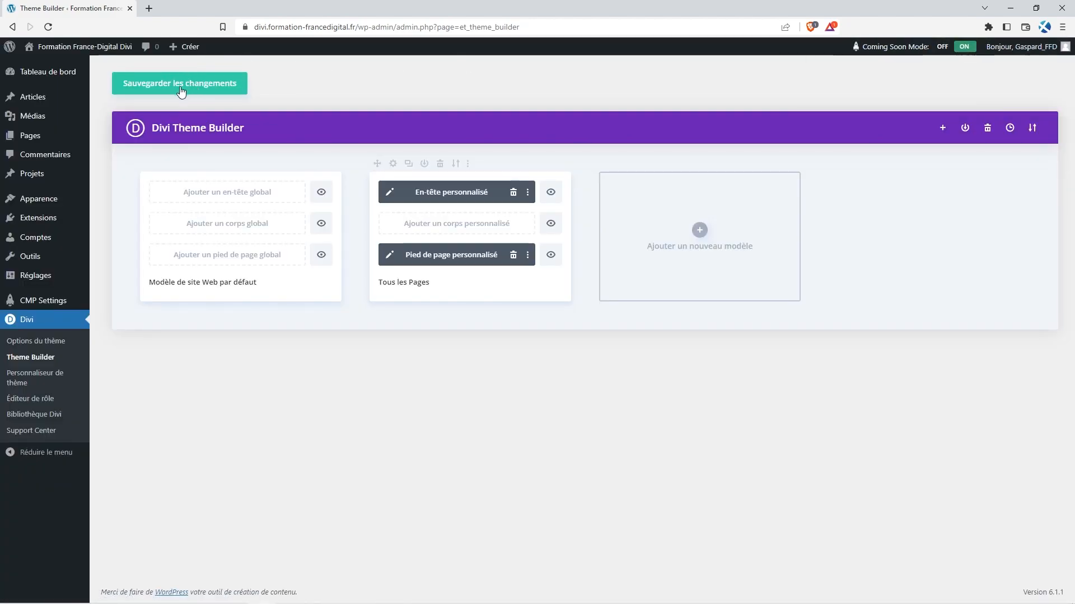
pyautogui.click(209, 91)
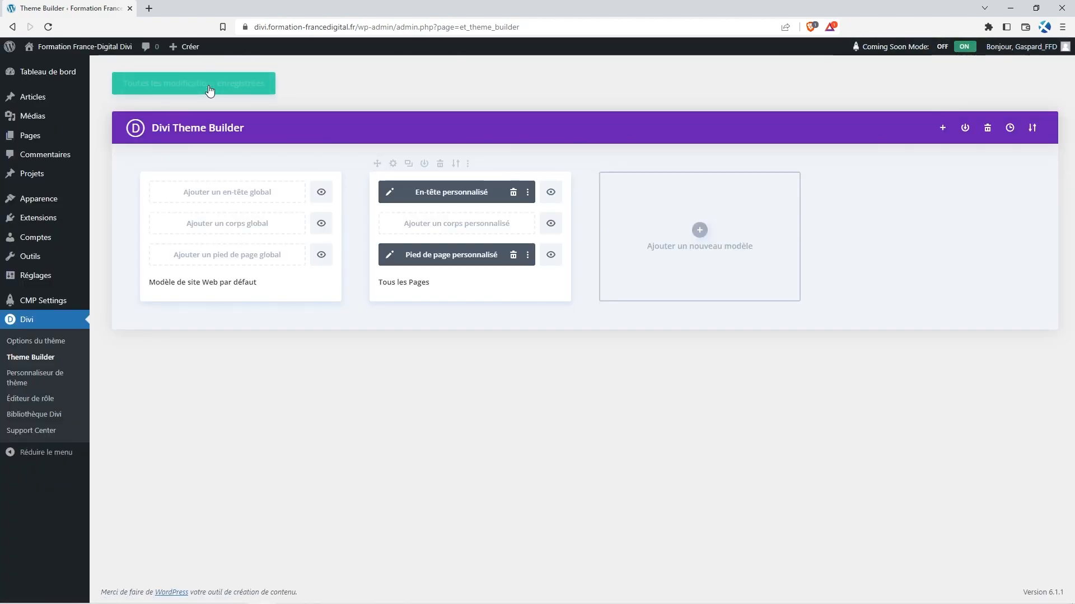
# - Open the live site in a new tab and check the custom footer on the home page
pyautogui.moveTo(41, 48)
pyautogui.rightClick(42, 69)
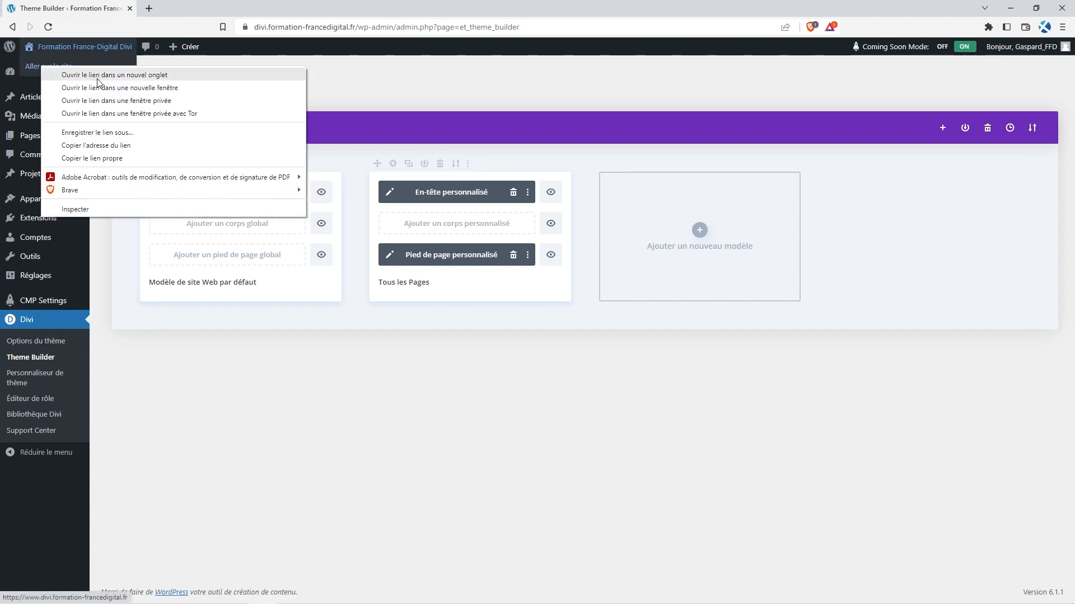
pyautogui.click(103, 76)
pyautogui.click(187, 9)
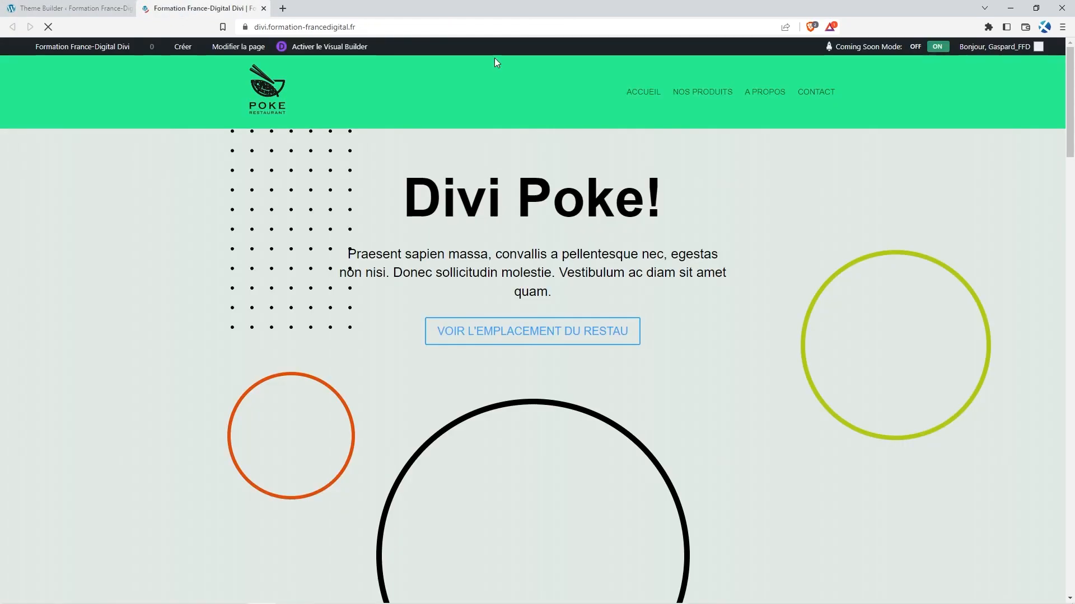
pyautogui.scroll(-20, 705, 197)
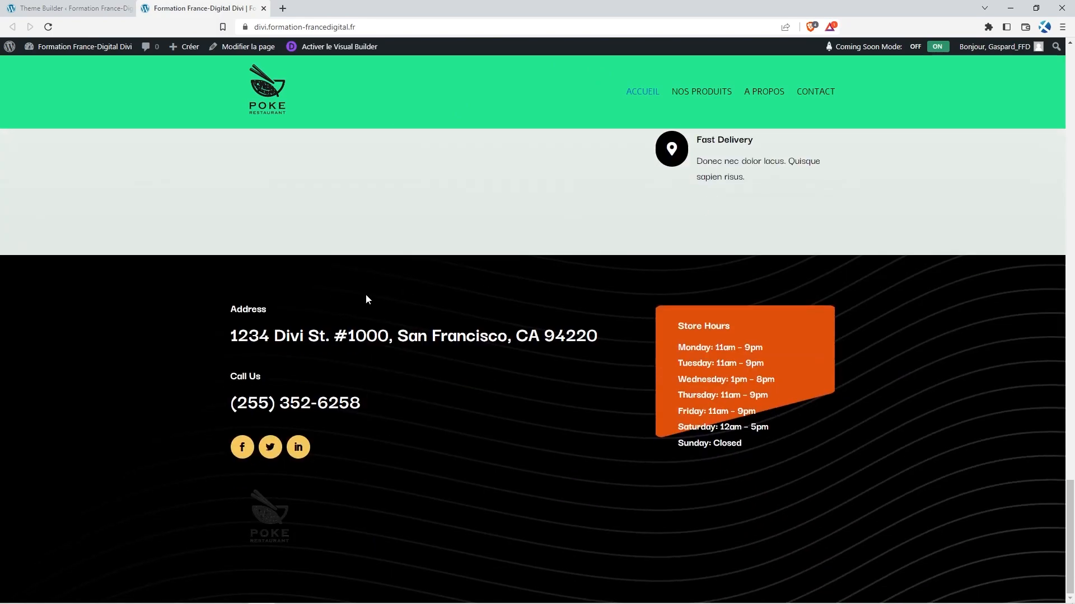
# - Check the custom footer on the live Nos produits and A propos pages
pyautogui.click(704, 91)
pyautogui.scroll(-20, 494, 277)
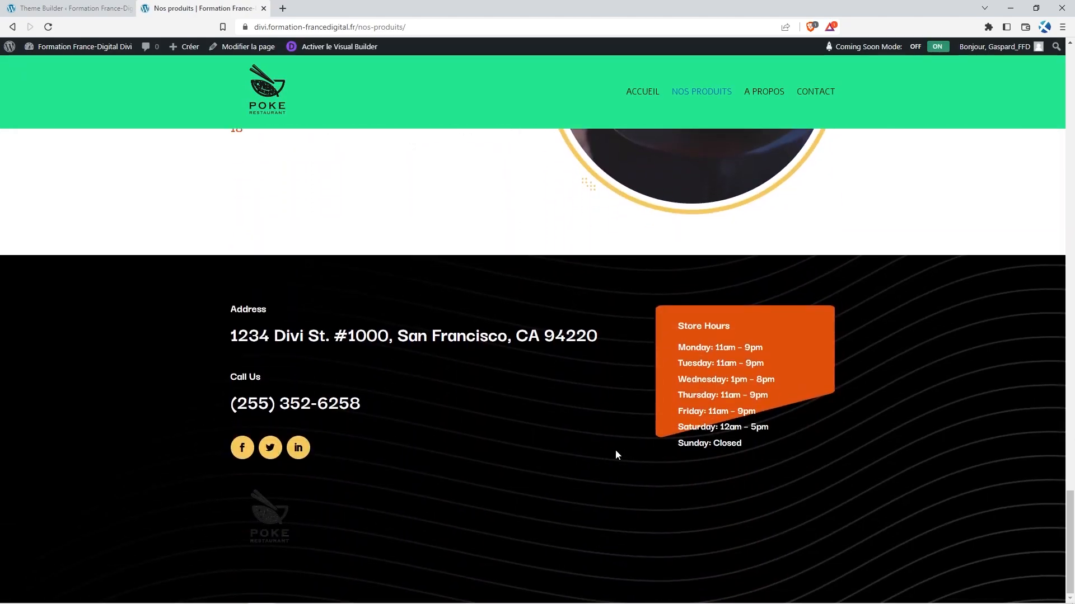
pyautogui.click(764, 92)
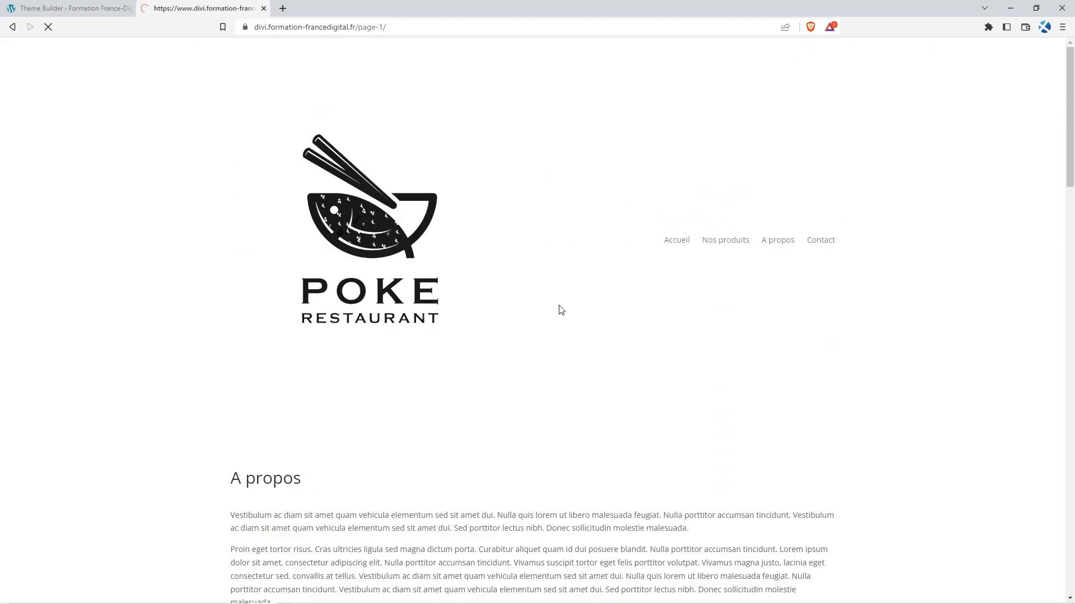
pyautogui.scroll(-15, 560, 291)
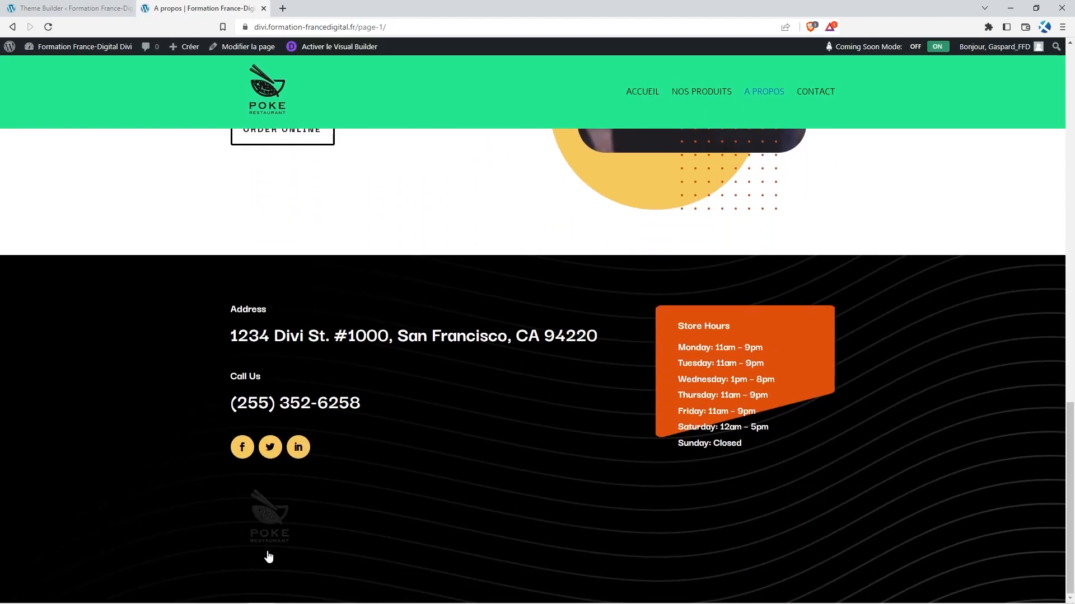
# - Test the footer logo's link to the home page and review that page from header to footer
pyautogui.click(266, 520)
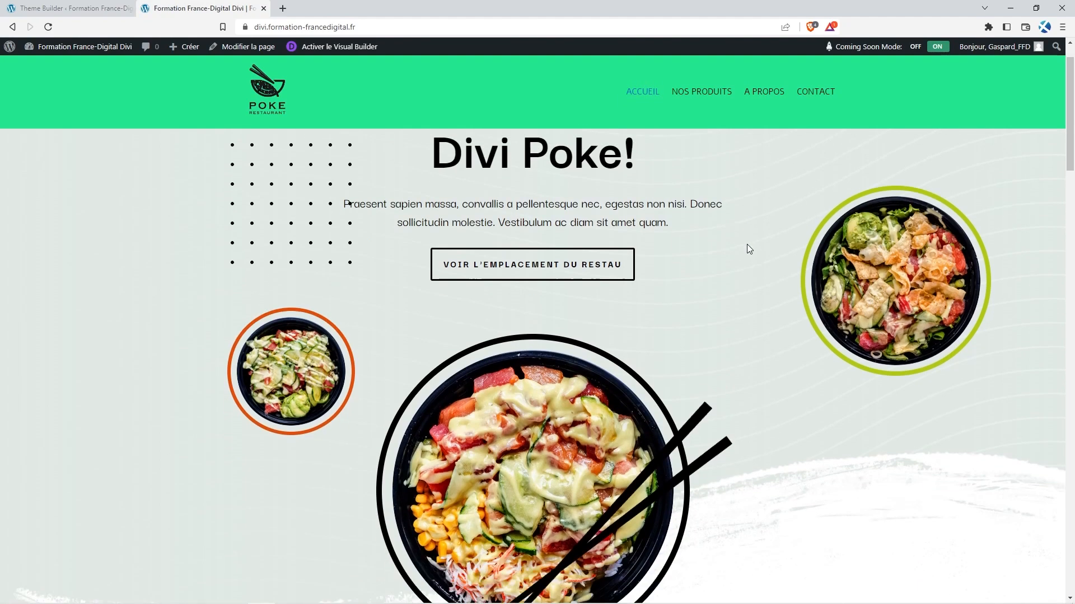
pyautogui.scroll(-10, 749, 247)
pyautogui.scroll(-8, 747, 248)
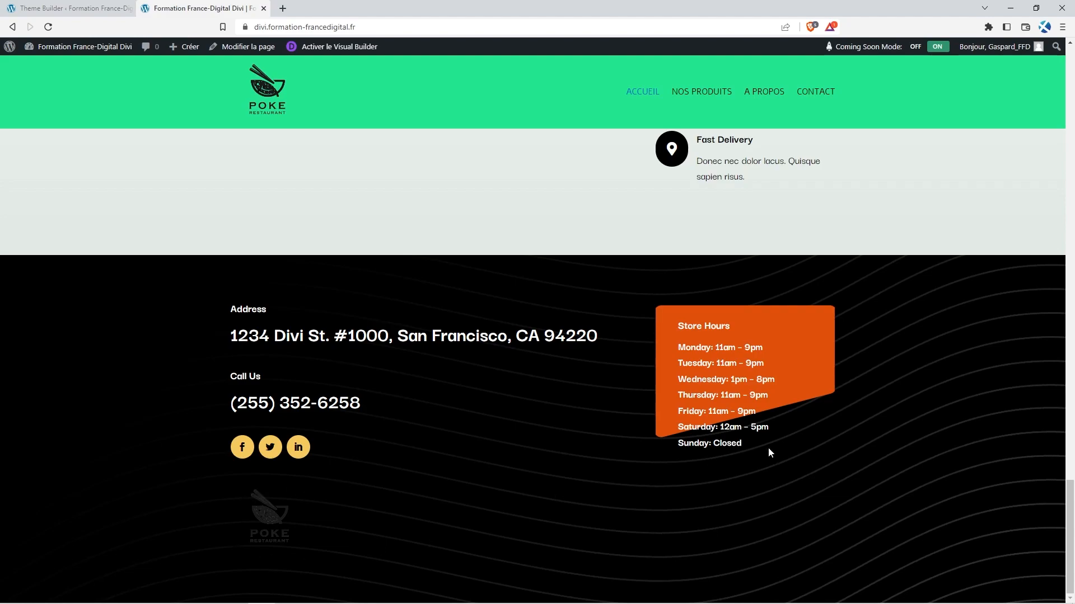
pyautogui.scroll(2, 833, 437)
pyautogui.scroll(20, 833, 438)
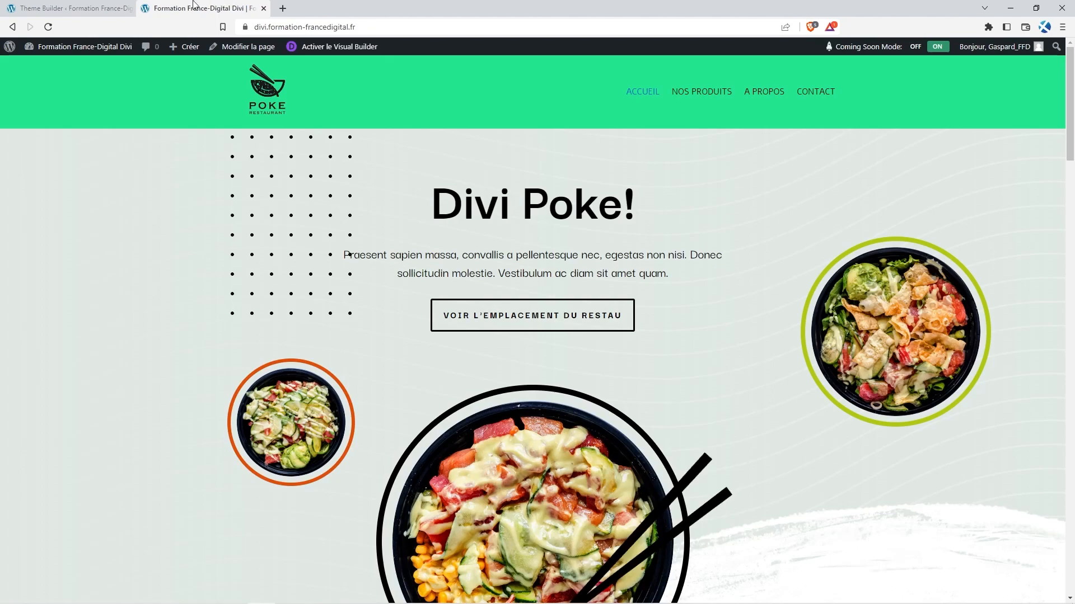
pyautogui.click(81, 8)
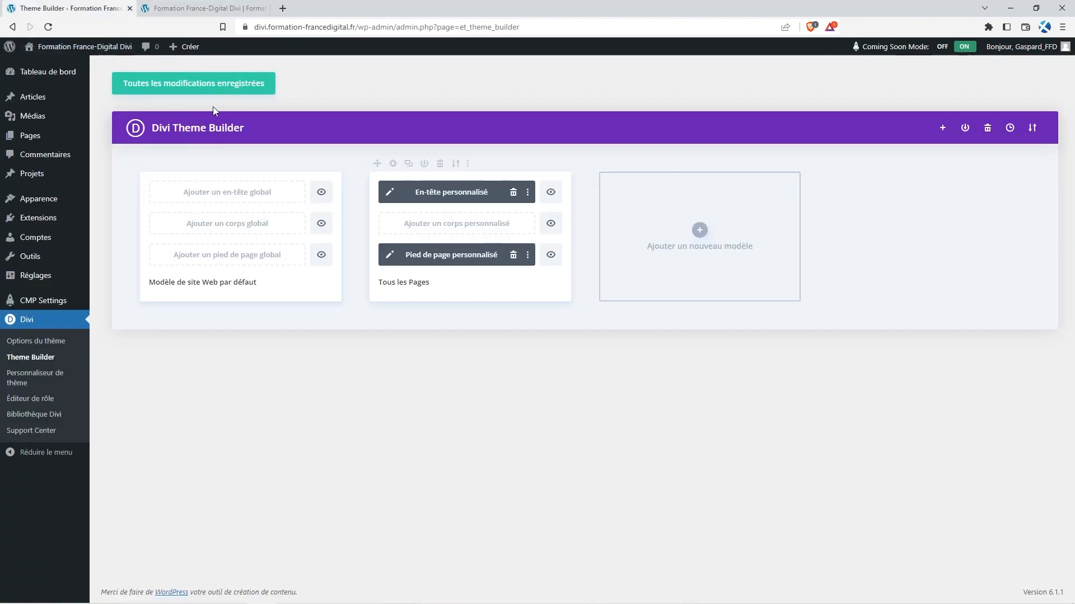
pyautogui.click(211, 11)
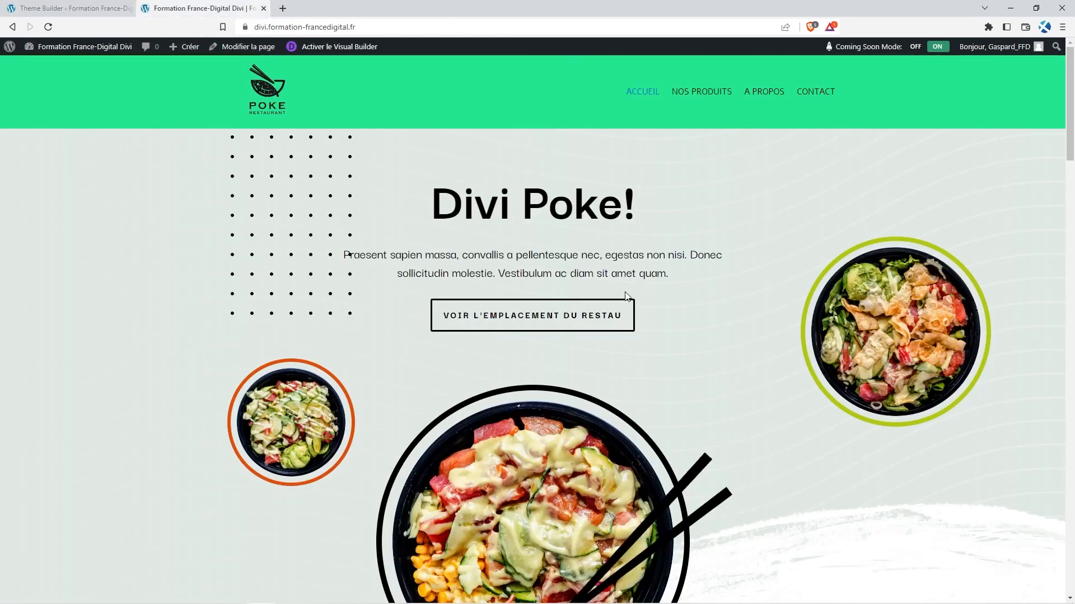